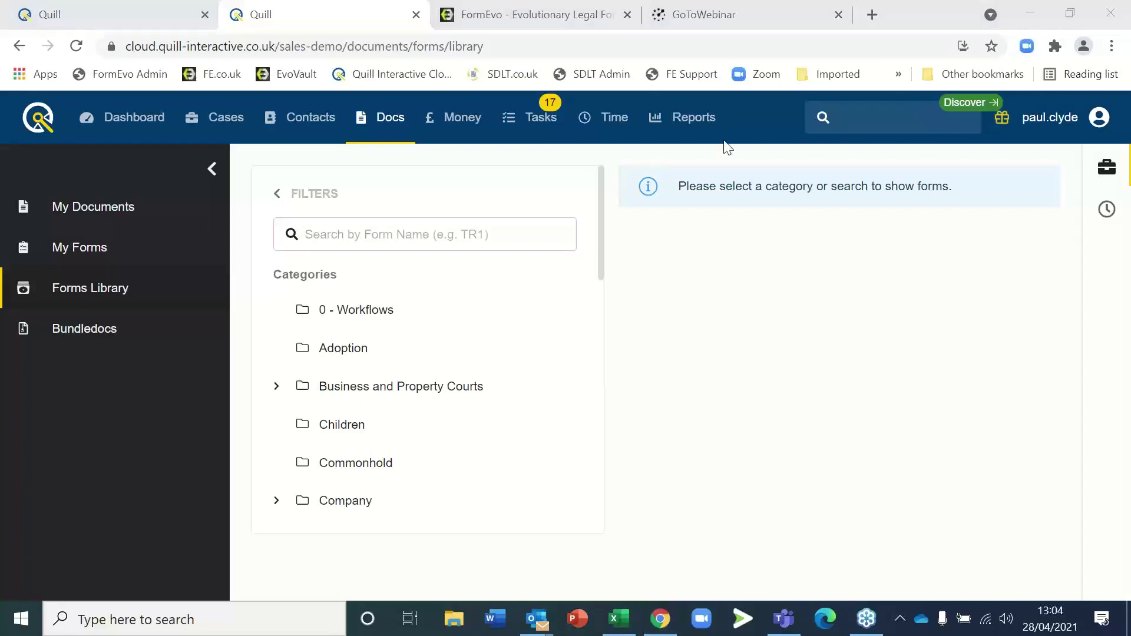
pyautogui.click(661, 621)
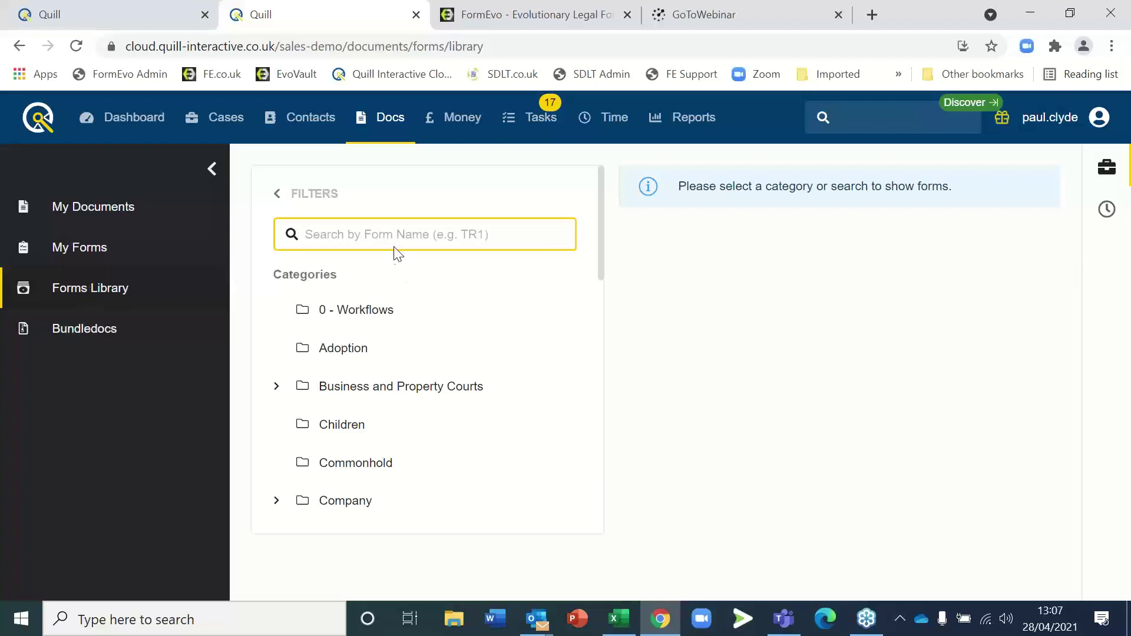
# - Show the forms in Quill's Divorce category
pyautogui.scroll(-1, 602, 196)
pyautogui.moveTo(604, 208); pyautogui.dragTo(578, 303)
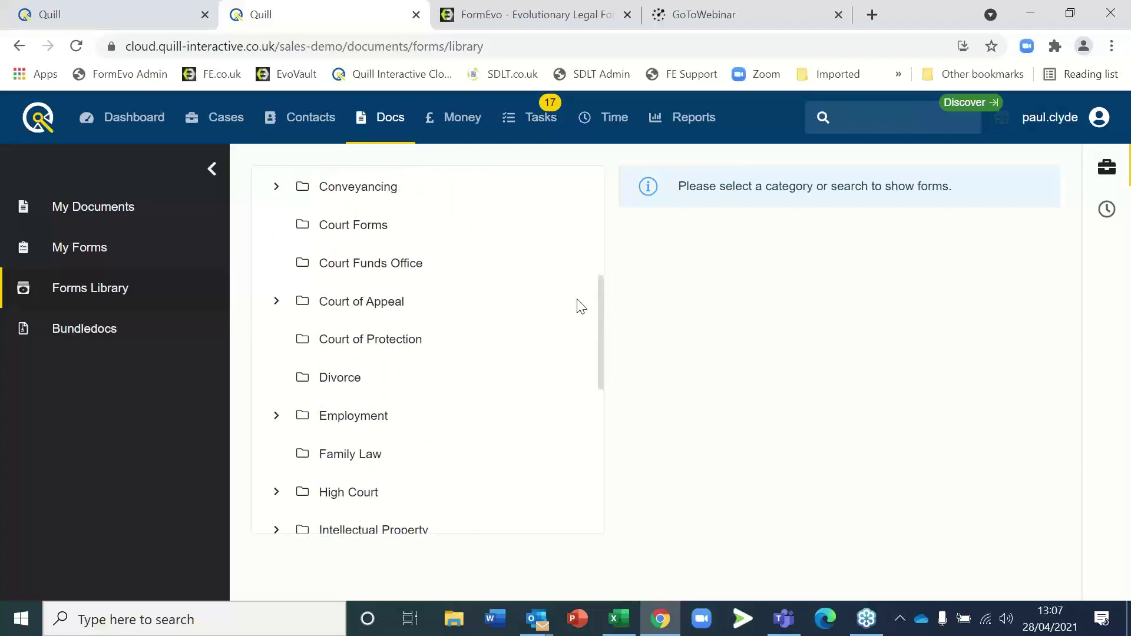
pyautogui.click(357, 383)
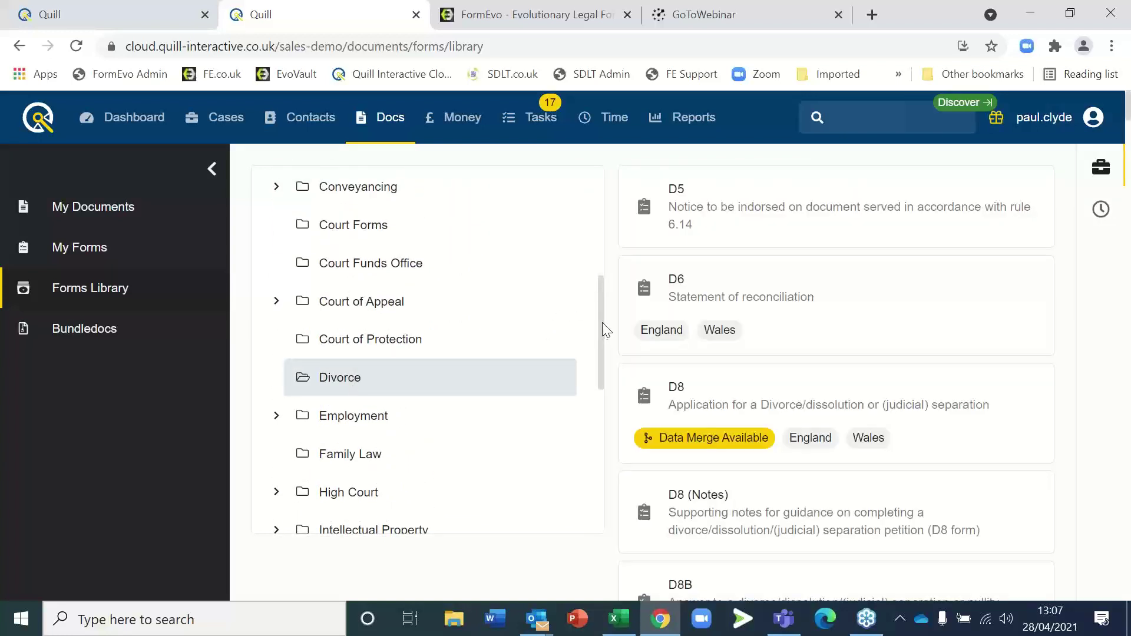
# - Search the Form Name box for TR1 and start a new TR1X Word version form
pyautogui.moveTo(602, 323); pyautogui.dragTo(596, 215)
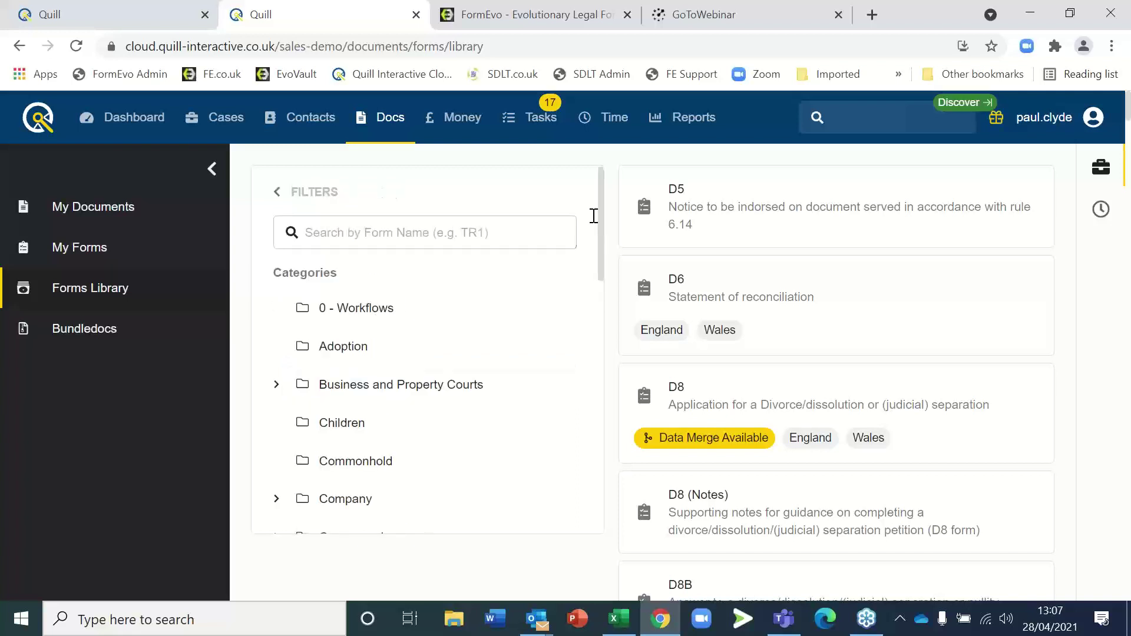
pyautogui.click(373, 235)
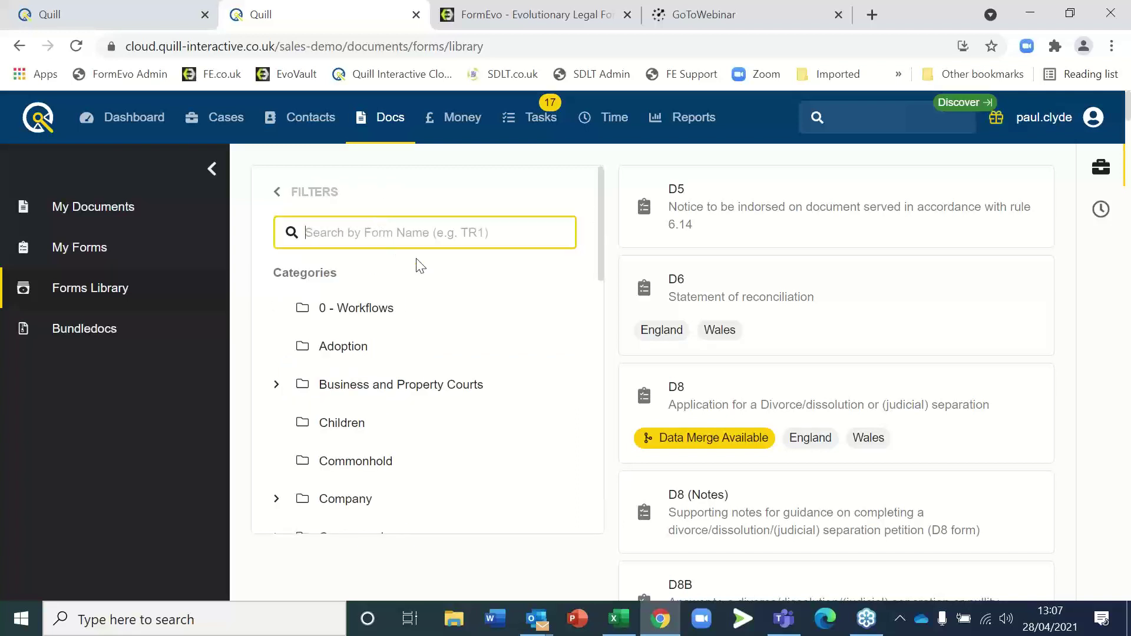
pyautogui.write('TR1')
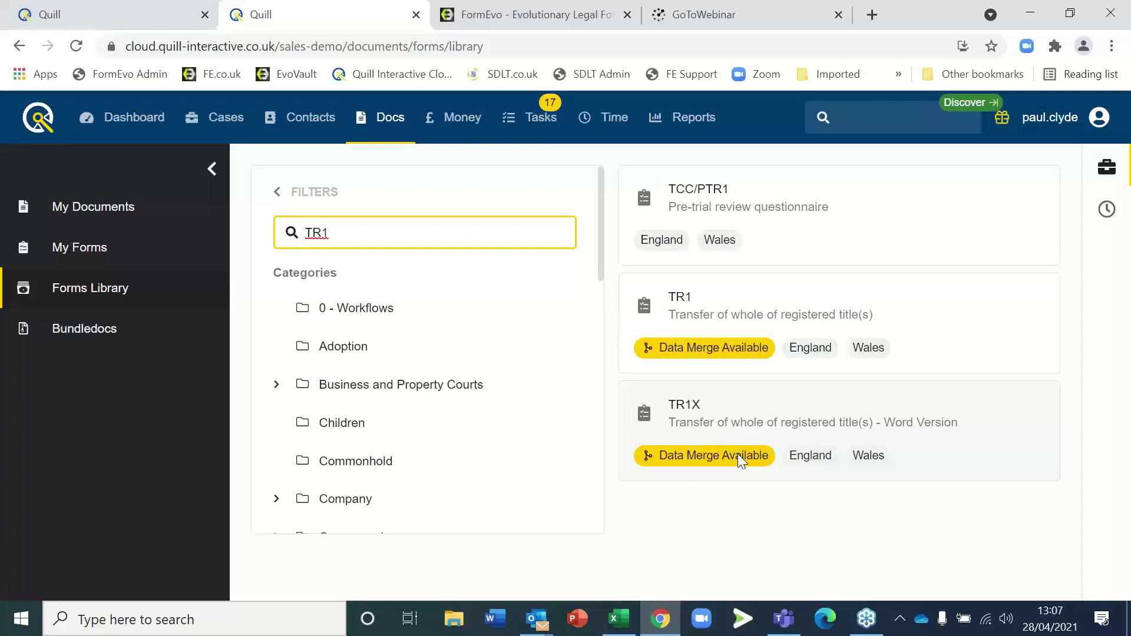
pyautogui.click(707, 421)
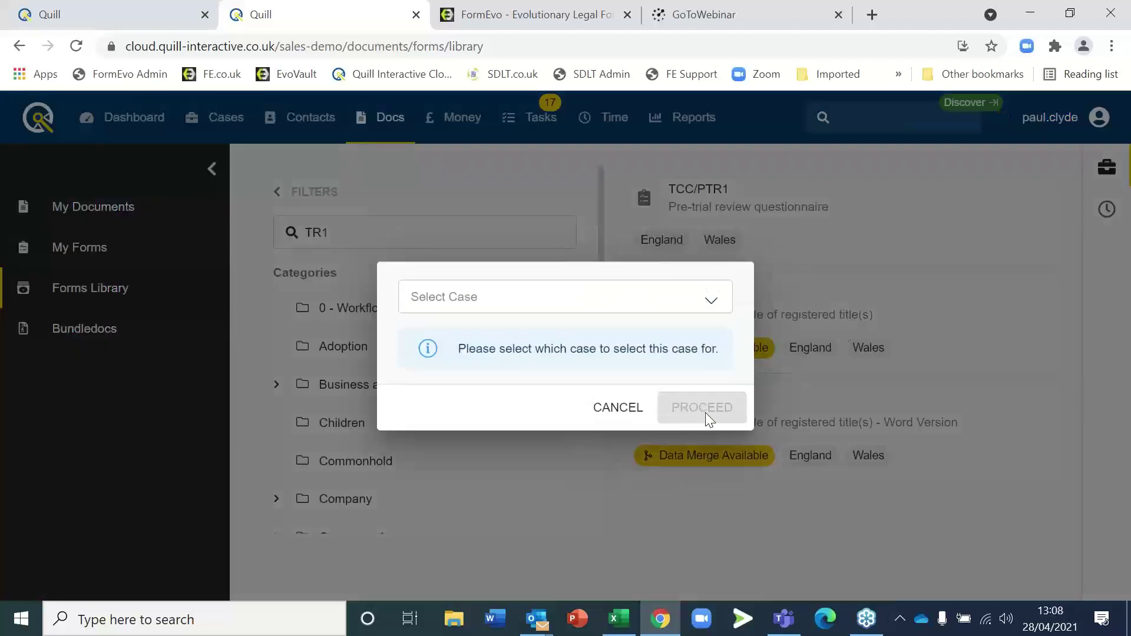
# - Select the demonstration templates case for the TR1X form and proceed
pyautogui.click(711, 301)
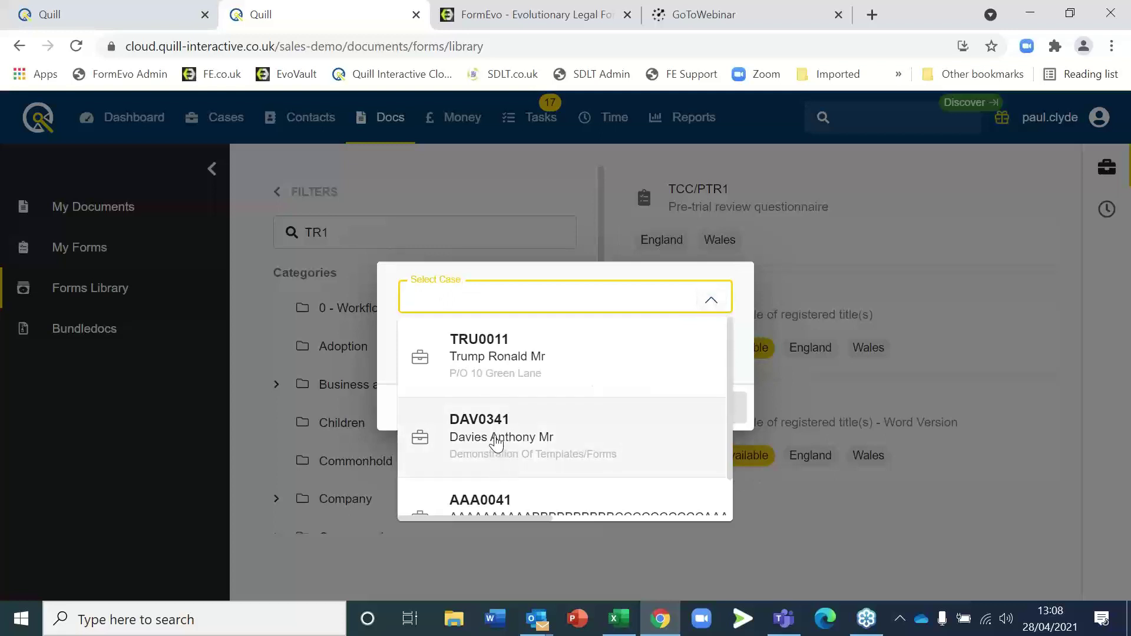
pyautogui.click(493, 436)
pyautogui.click(788, 482)
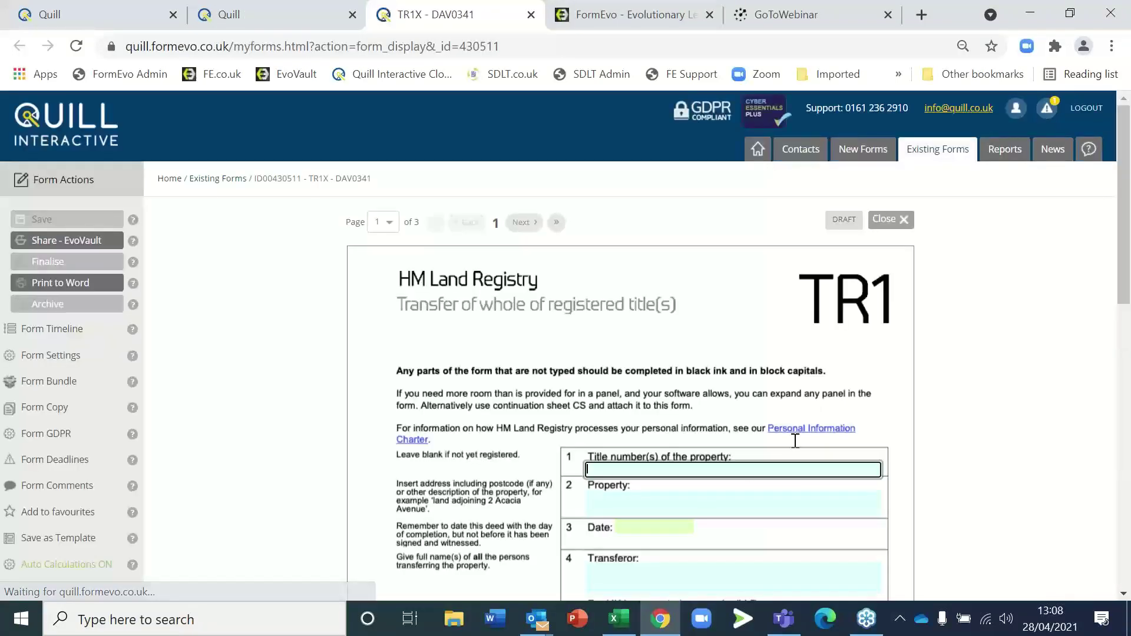
# - Go to page 2 of the TR1X form and scroll down to panel 11 Additional provisions
pyautogui.moveTo(1122, 301)
pyautogui.mouseDown()
pyautogui.moveTo(1126, 353)
pyautogui.moveTo(1125, 316)
pyautogui.mouseUp()
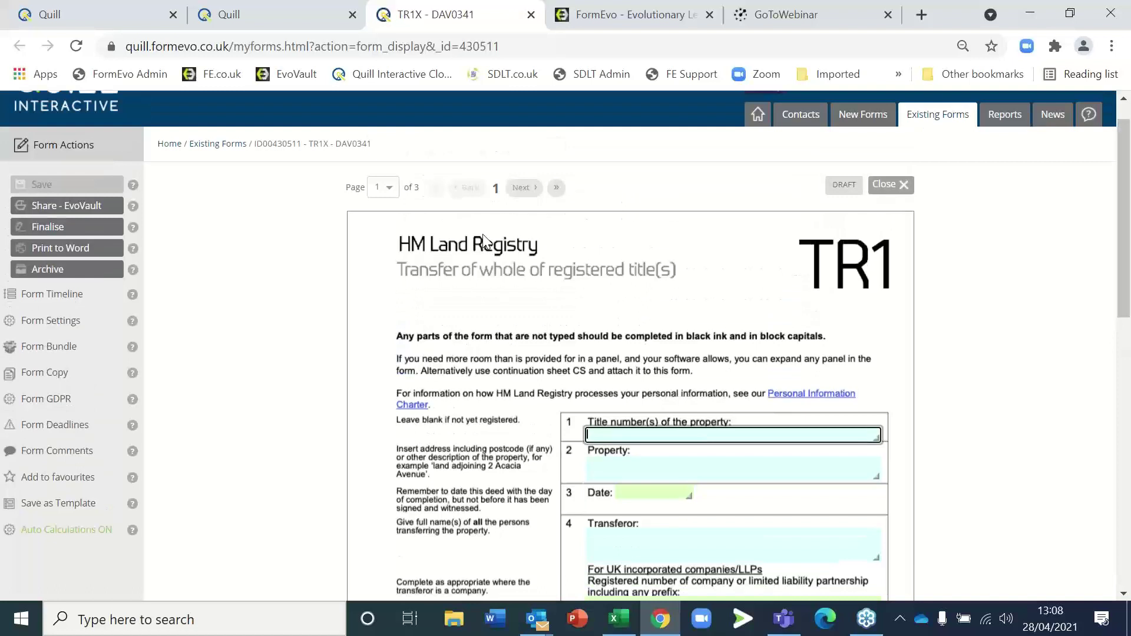
pyautogui.click(390, 187)
pyautogui.click(379, 223)
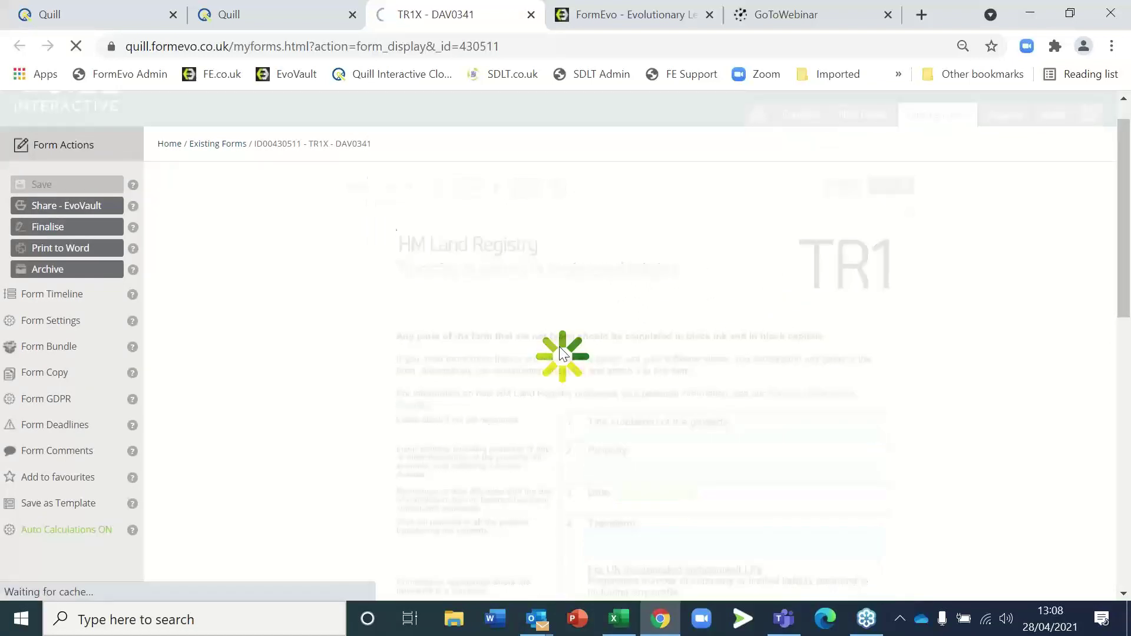
pyautogui.moveTo(1124, 297); pyautogui.dragTo(1124, 466)
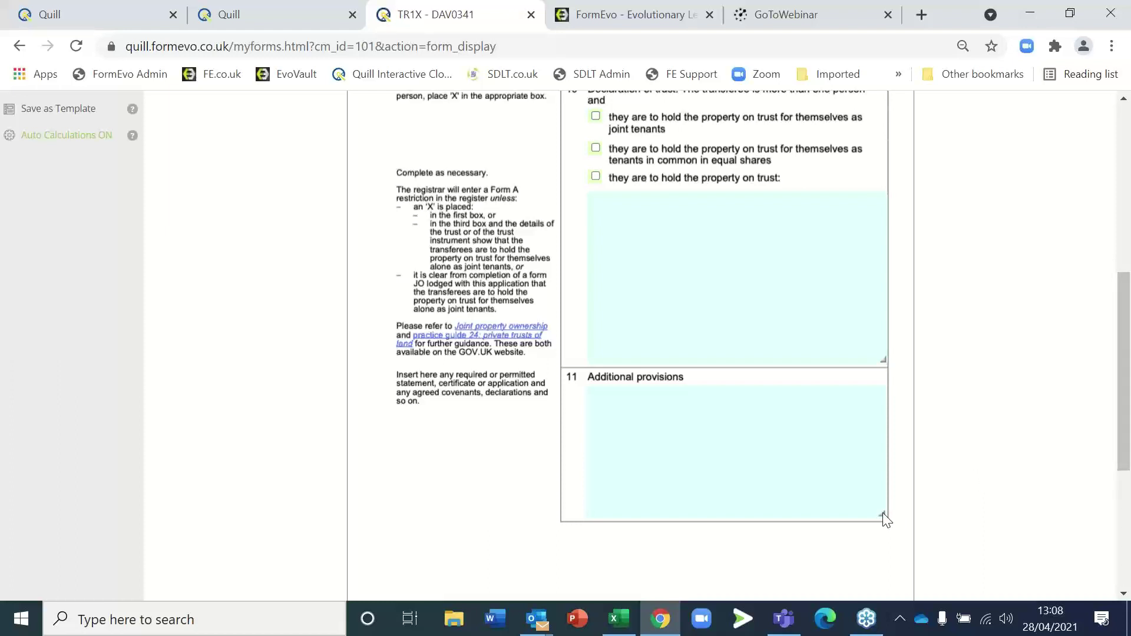
# - Insert the Personal predefined text 'Indemnity Covenant' into panel 11 Additional provisions
pyautogui.rightClick(883, 515)
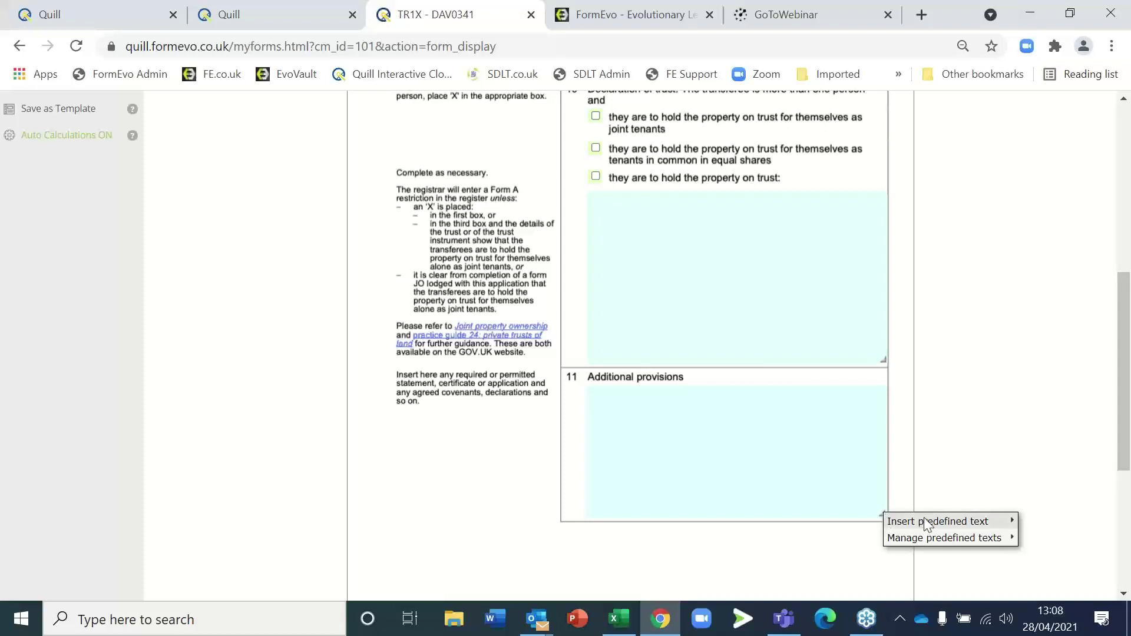
pyautogui.moveTo(923, 519)
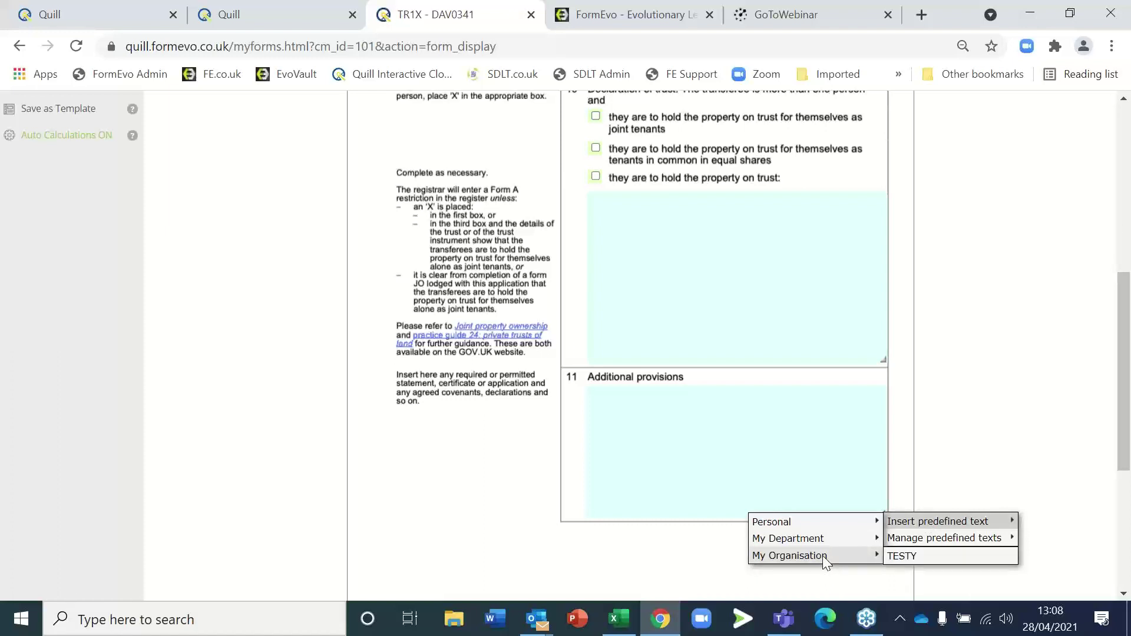
pyautogui.moveTo(810, 518)
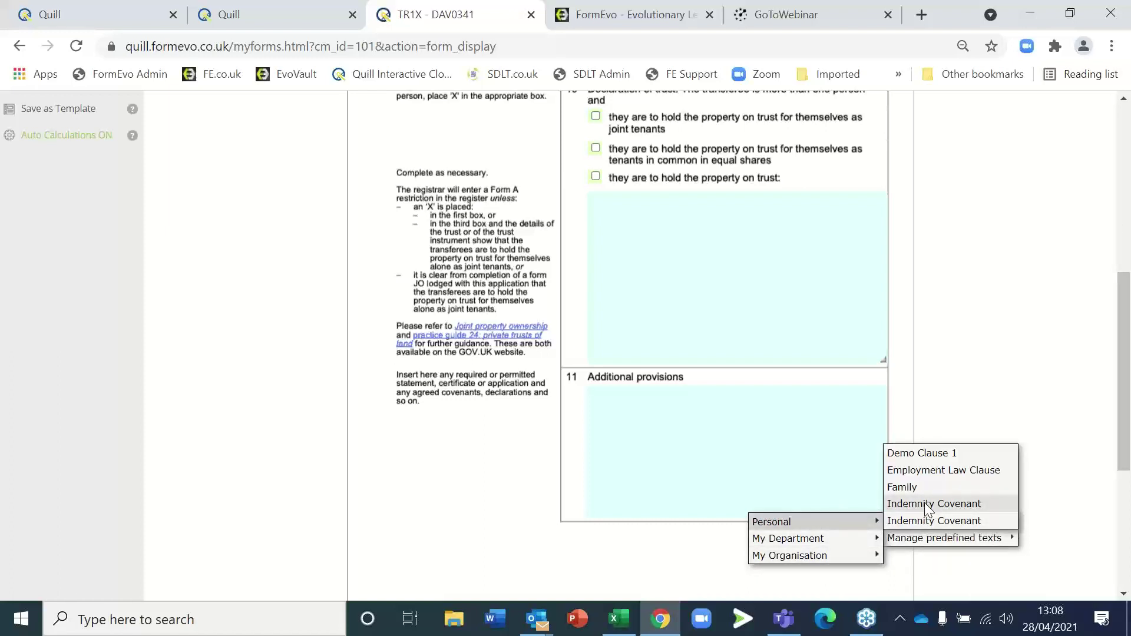
pyautogui.click(925, 504)
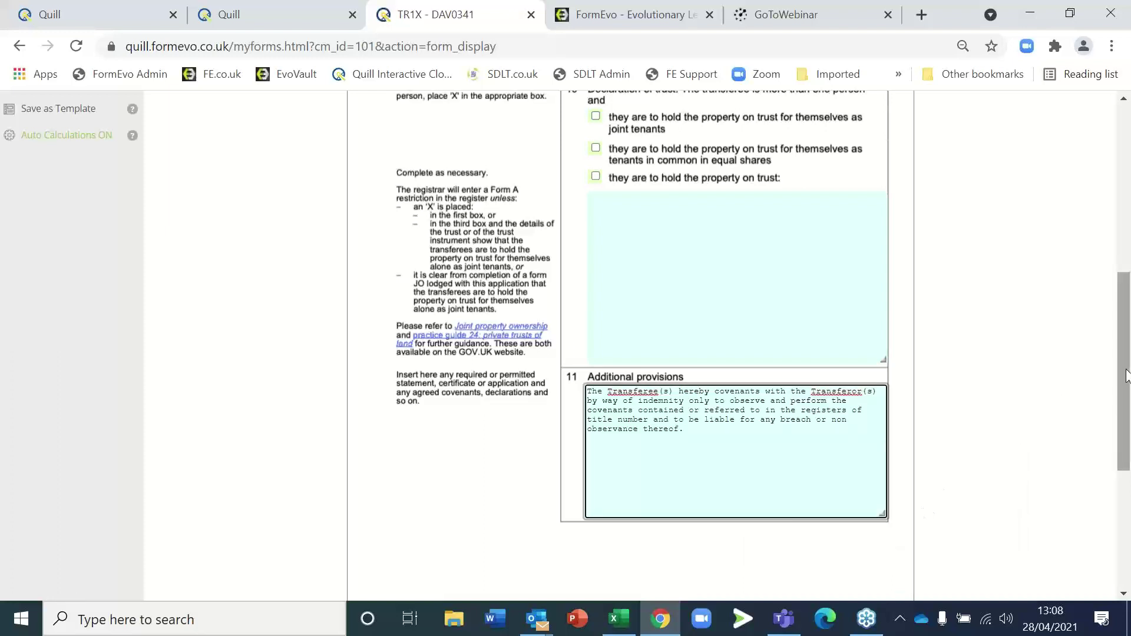
pyautogui.moveTo(1126, 398); pyautogui.dragTo(1126, 207)
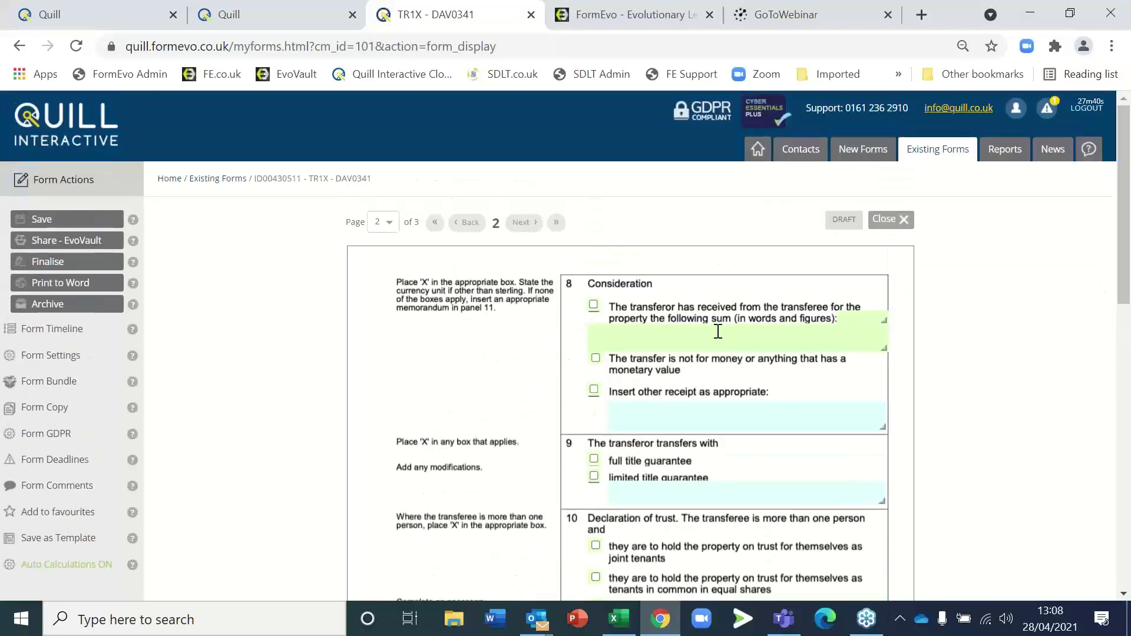
# - On page 3, set Execution to a company using its common seal and print to Word
pyautogui.click(524, 222)
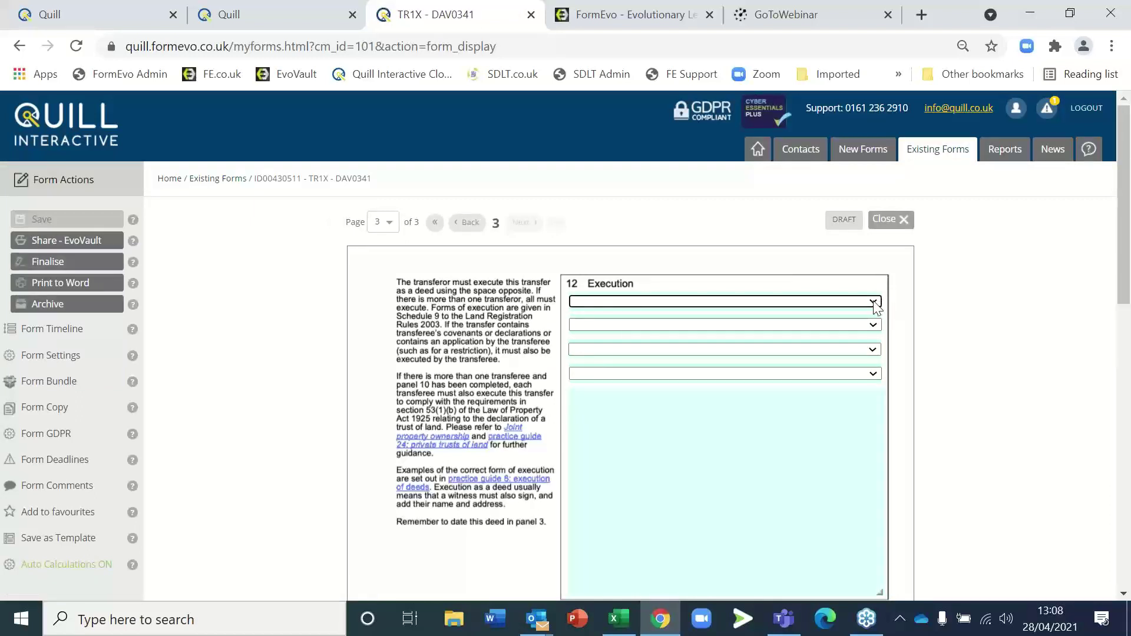
pyautogui.click(874, 302)
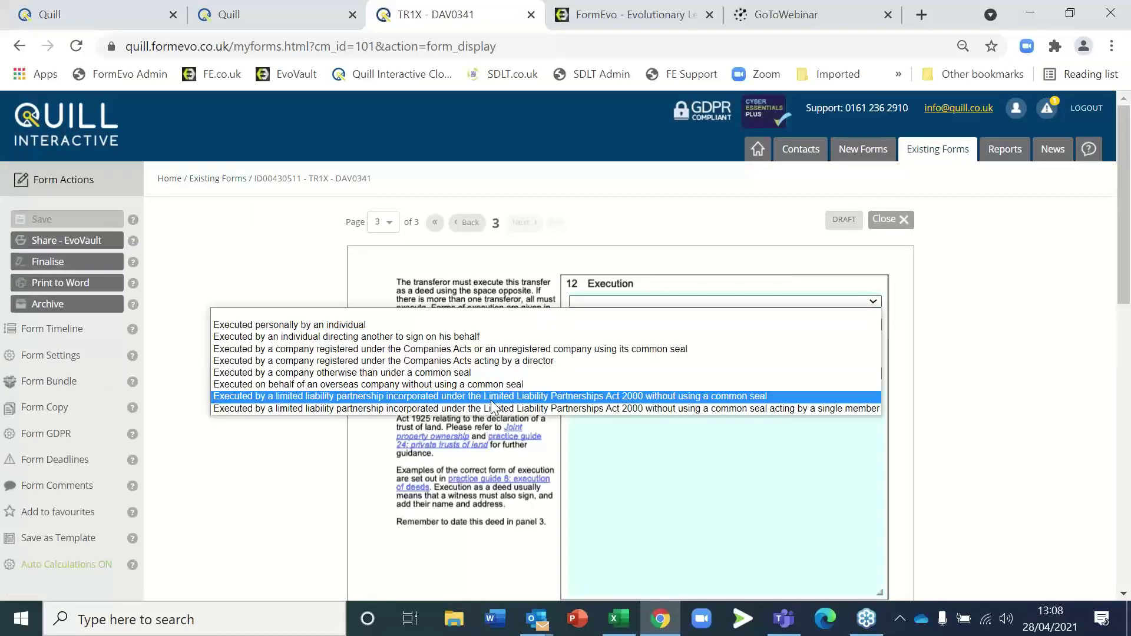
pyautogui.click(397, 351)
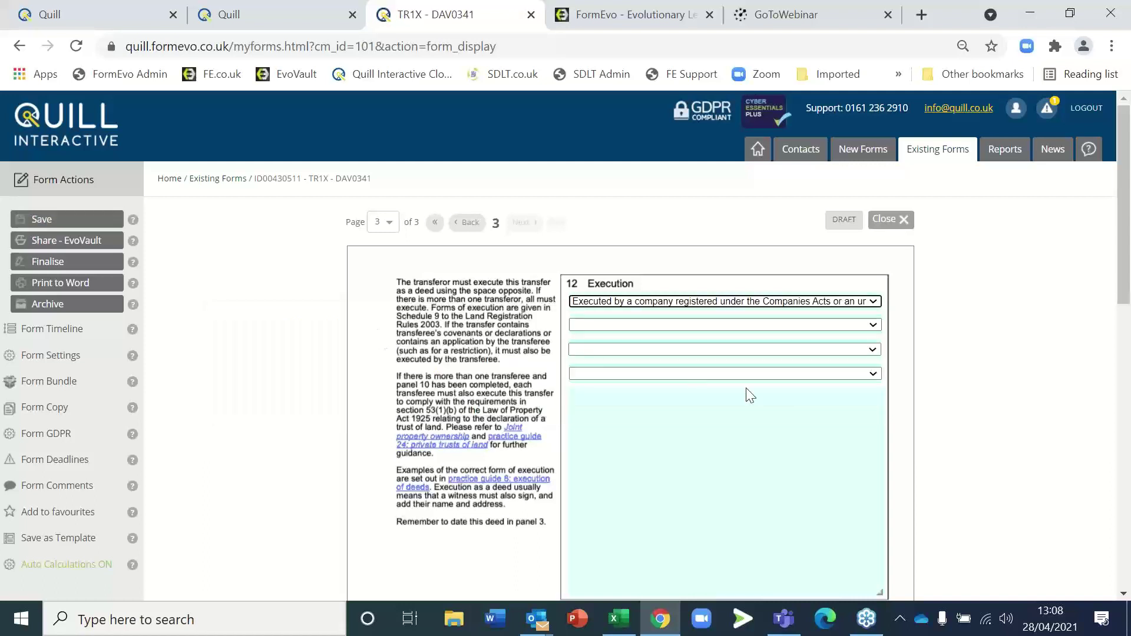
pyautogui.click(63, 289)
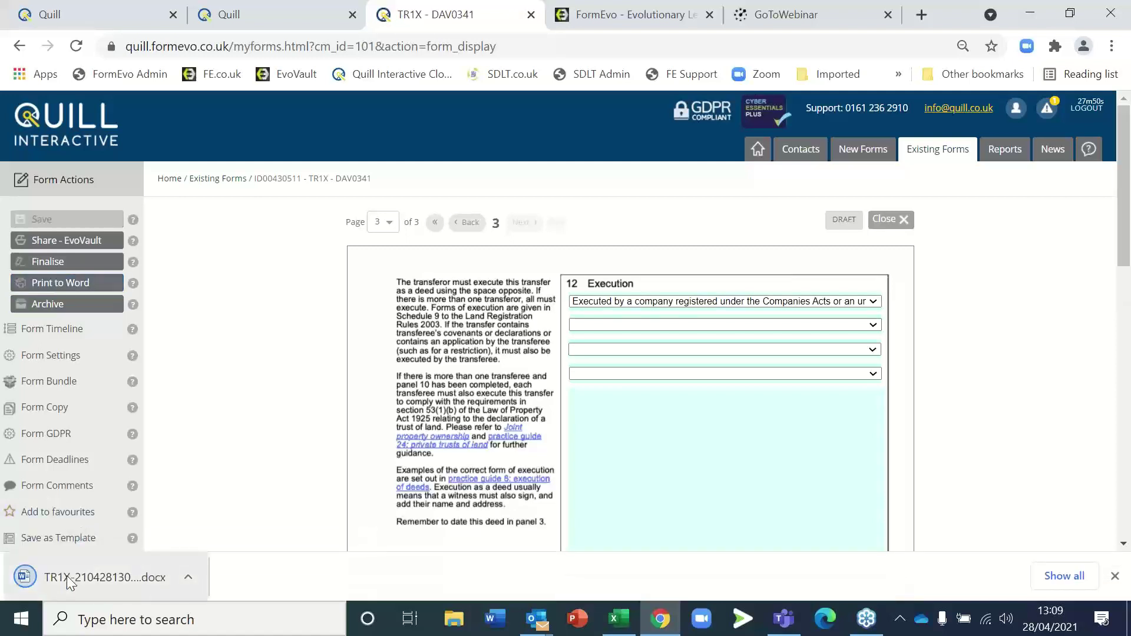
# - Open the downloaded TR1X .docx, read down to panel 12 Execution, then close Word
pyautogui.click(68, 575)
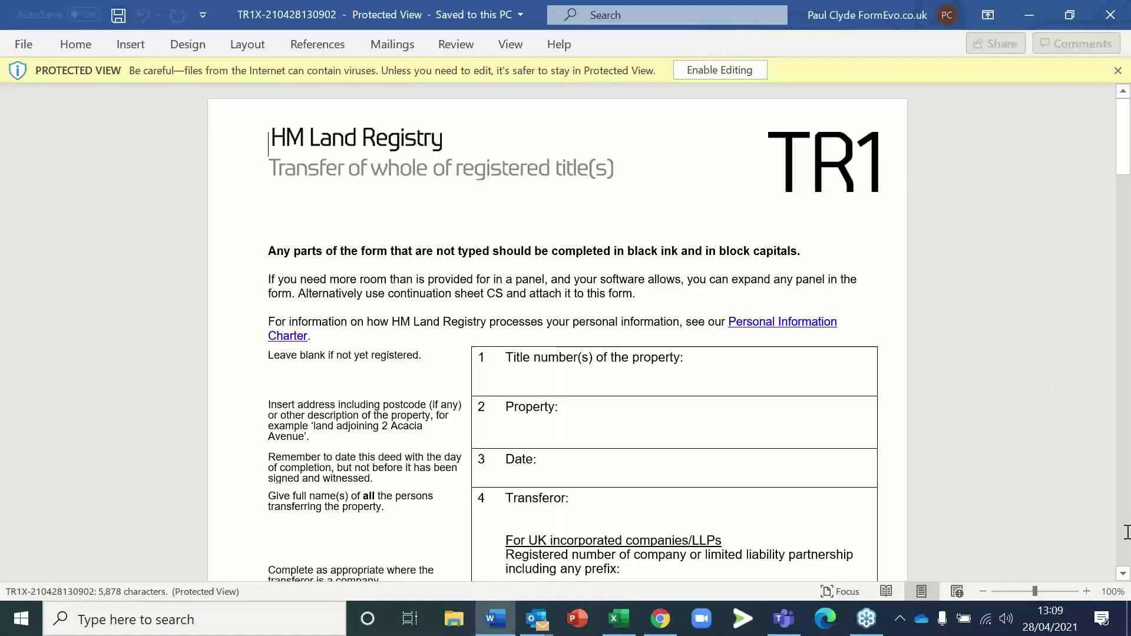
pyautogui.click(1123, 575)
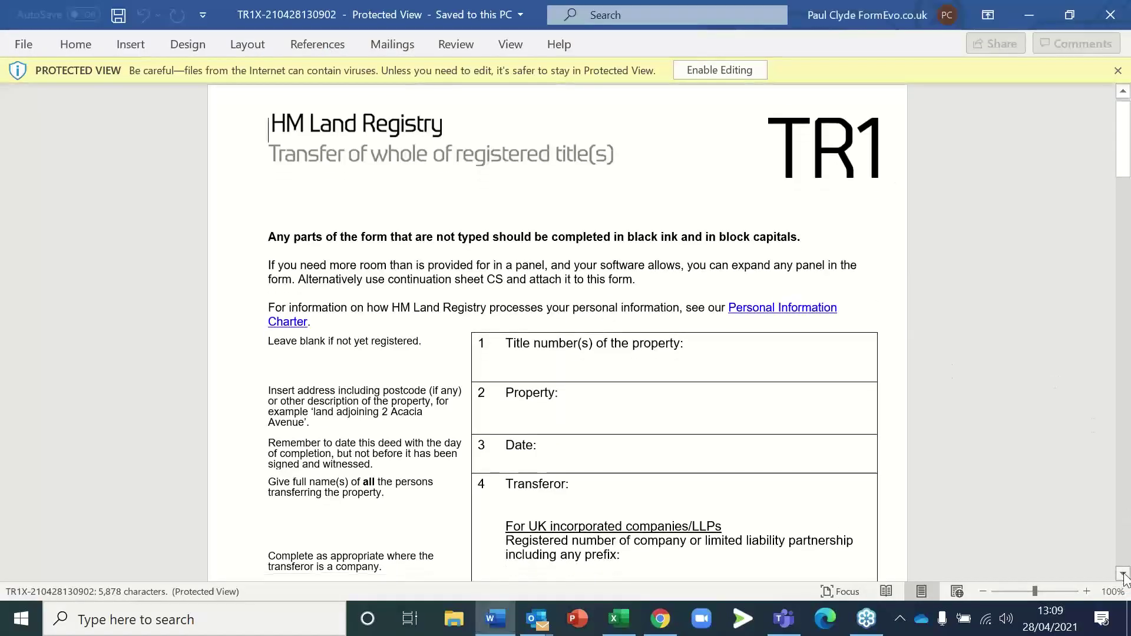
pyautogui.scroll(-10, 1124, 575)
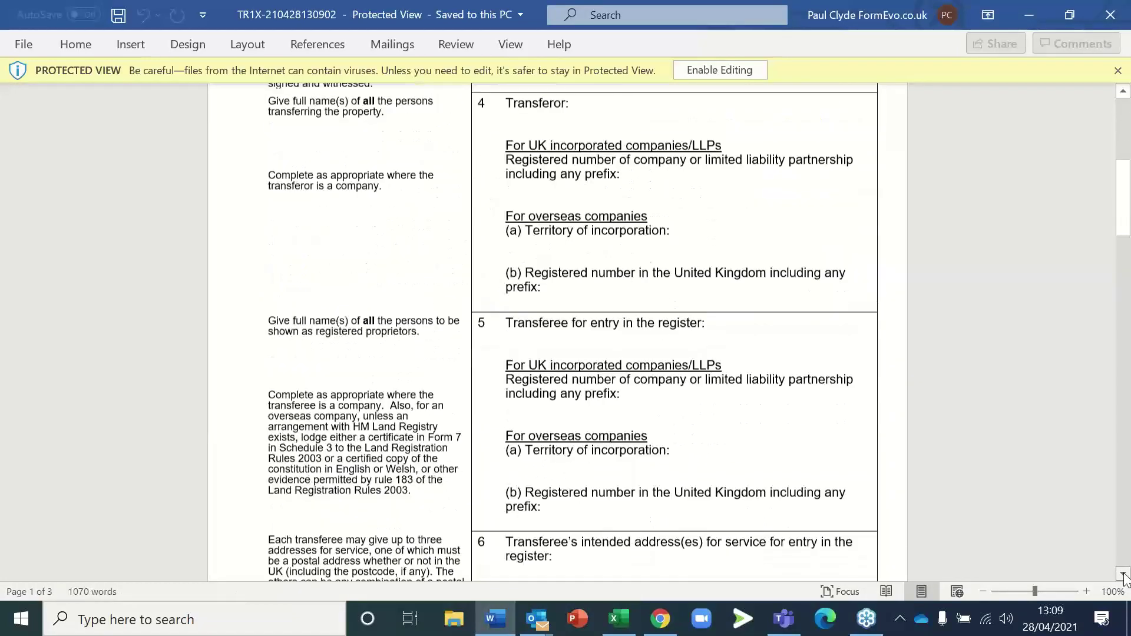
pyautogui.scroll(-9, 1123, 575)
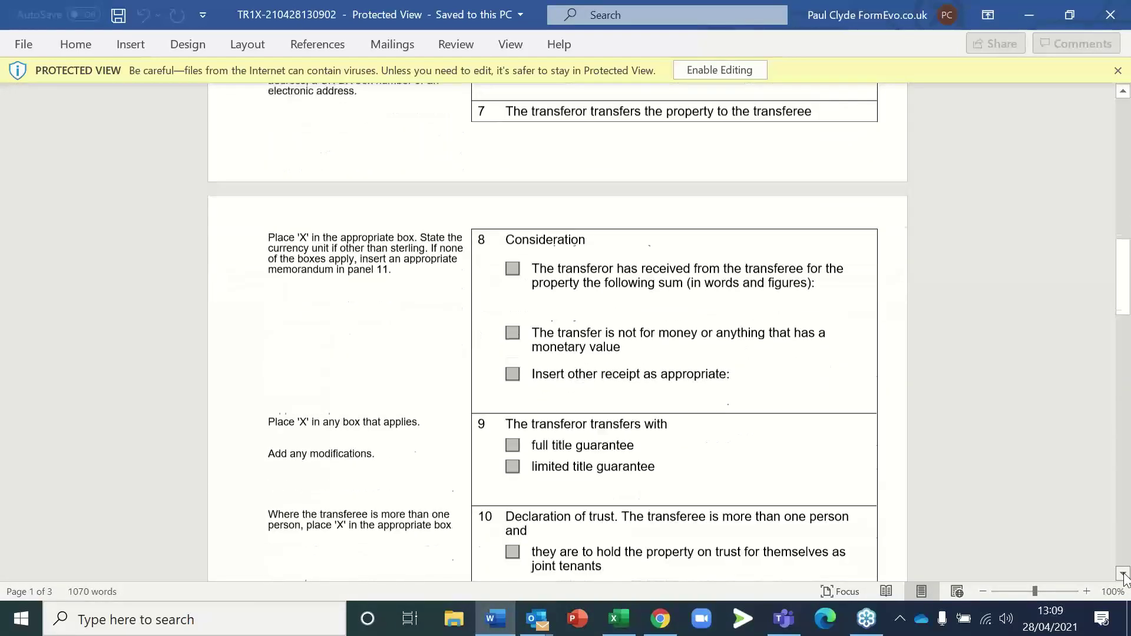
pyautogui.scroll(-9, 1123, 575)
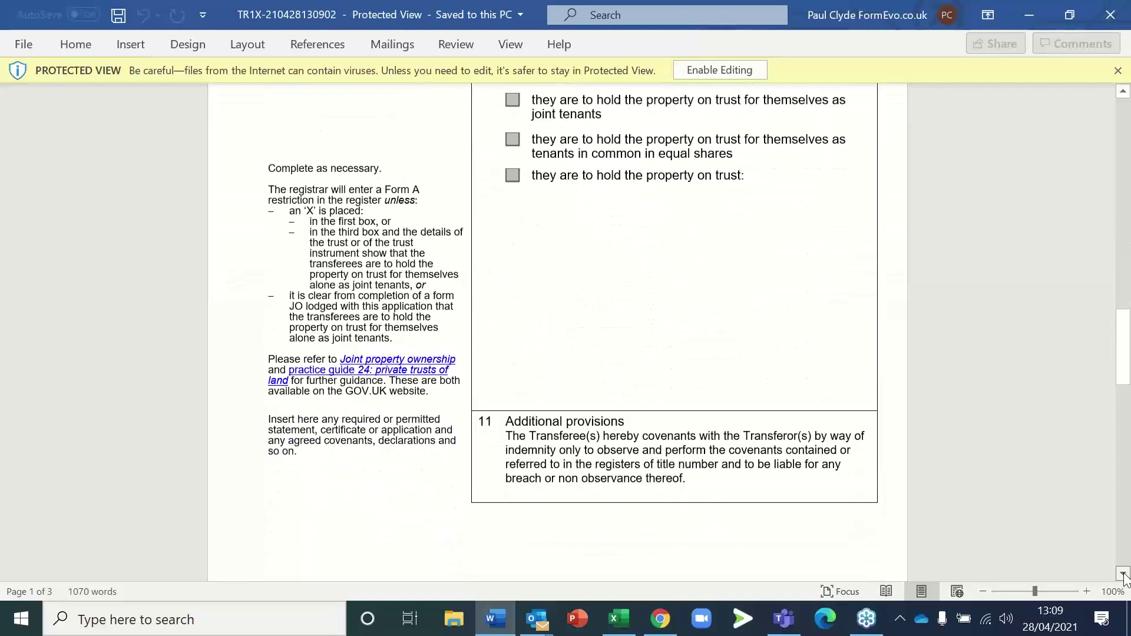
pyautogui.scroll(-8, 1123, 575)
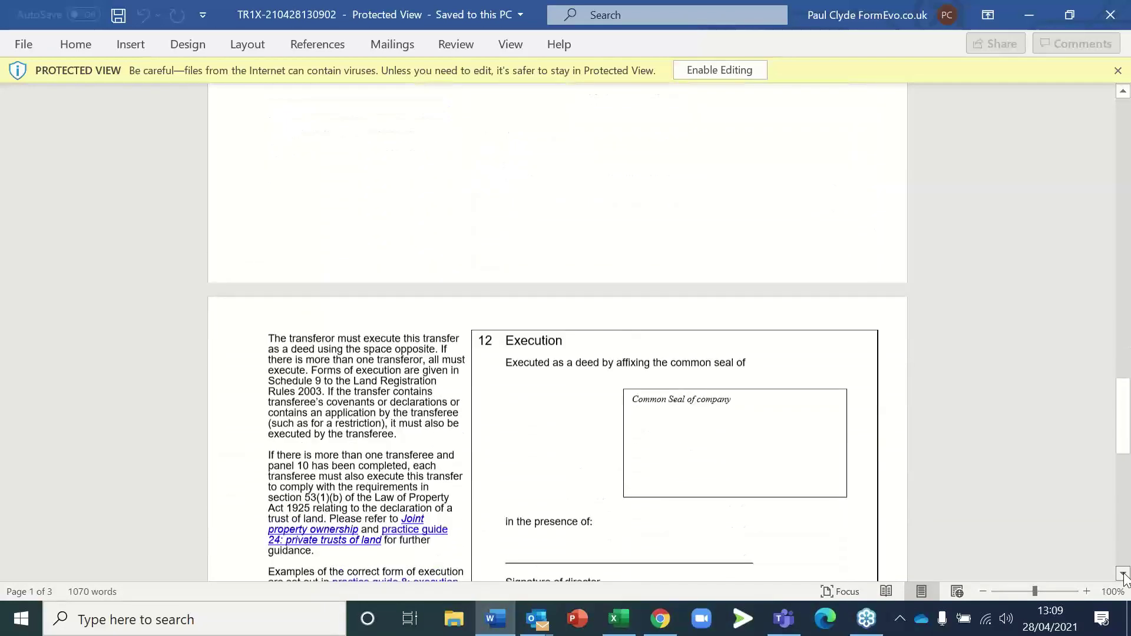
pyautogui.scroll(-1, 1123, 574)
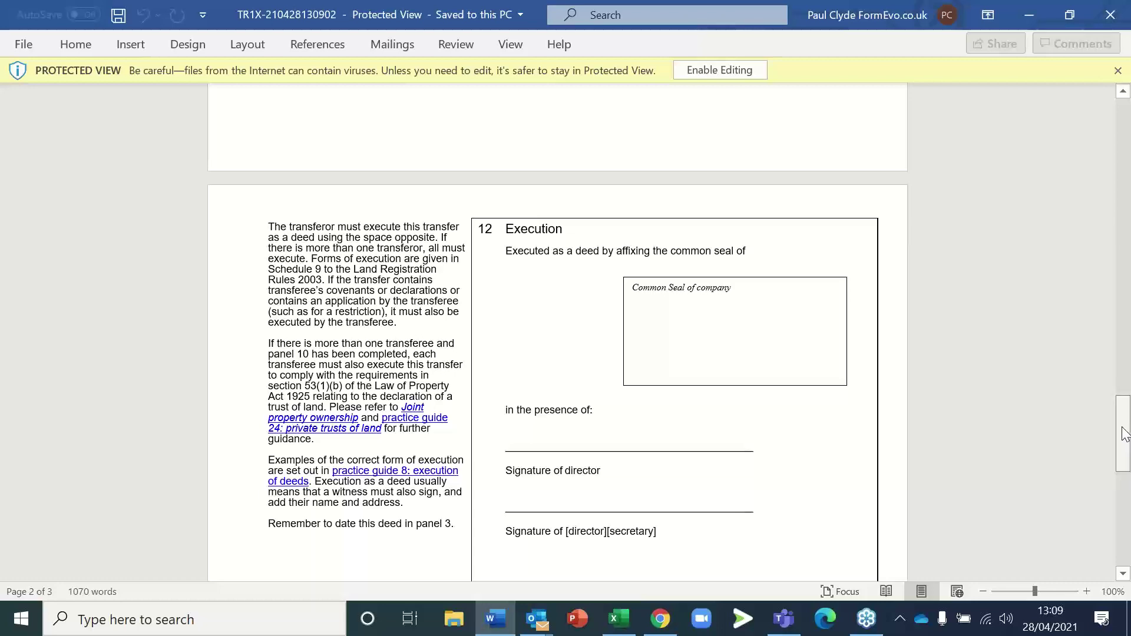
pyautogui.moveTo(1126, 435); pyautogui.dragTo(1125, 408)
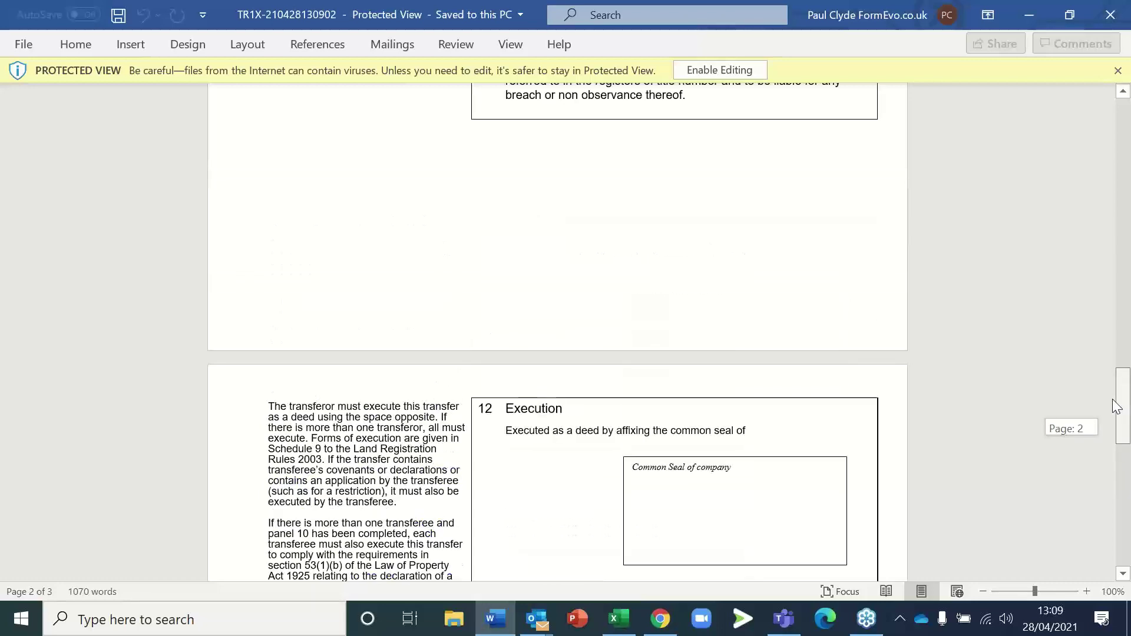
pyautogui.click(1110, 17)
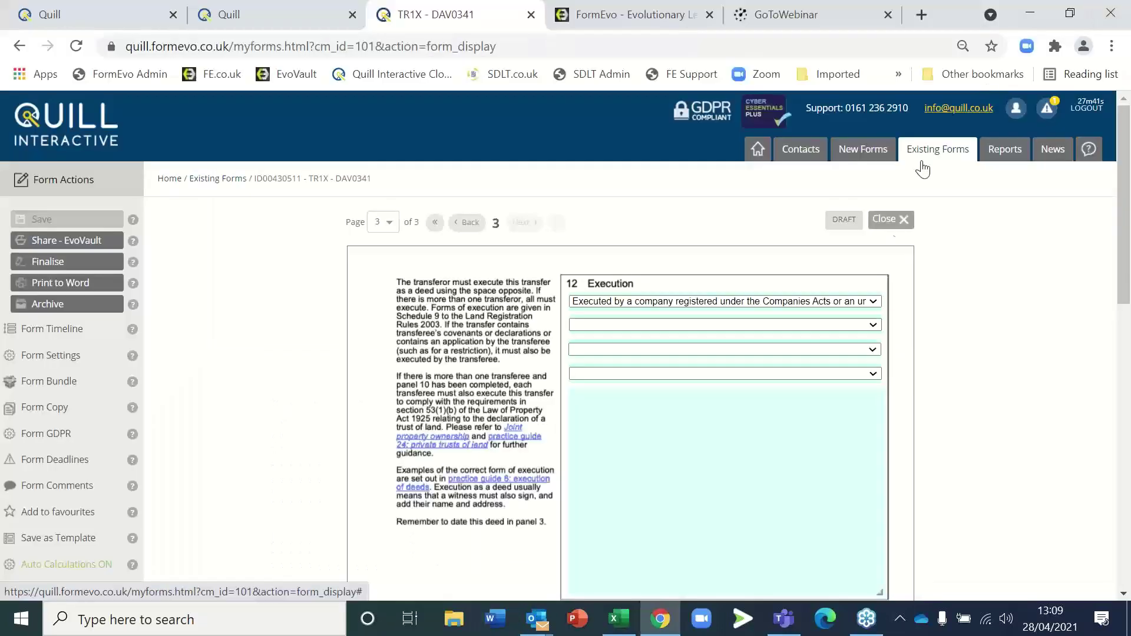
# - Close the TR1X form and open the TA Forms Bundle draft
pyautogui.click(899, 226)
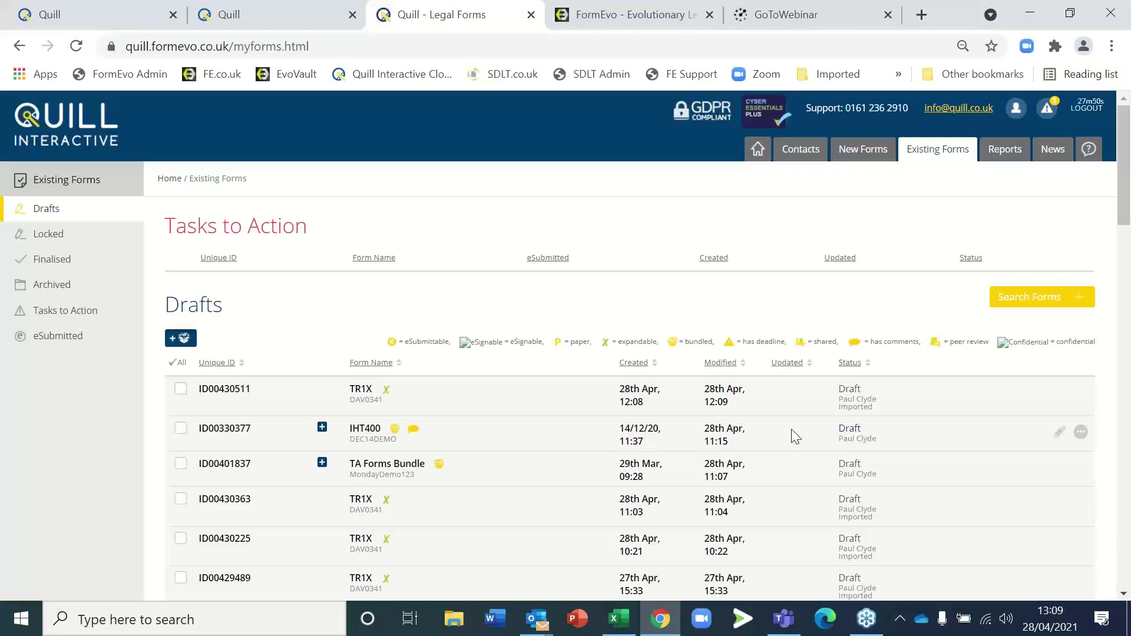
pyautogui.click(403, 466)
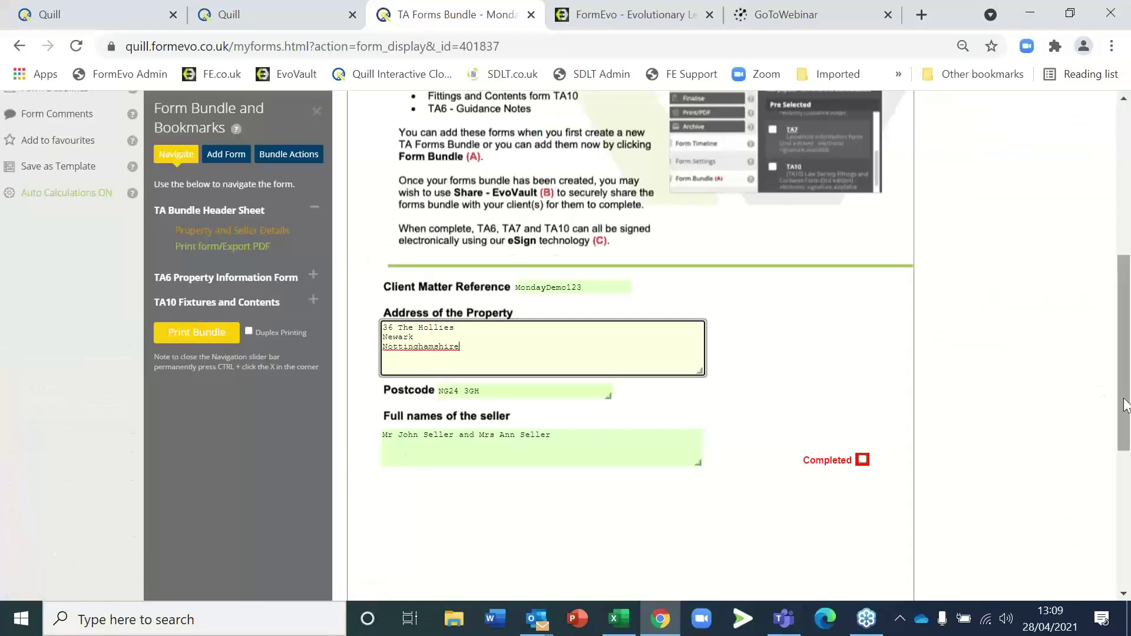
pyautogui.moveTo(1125, 410); pyautogui.dragTo(1118, 339)
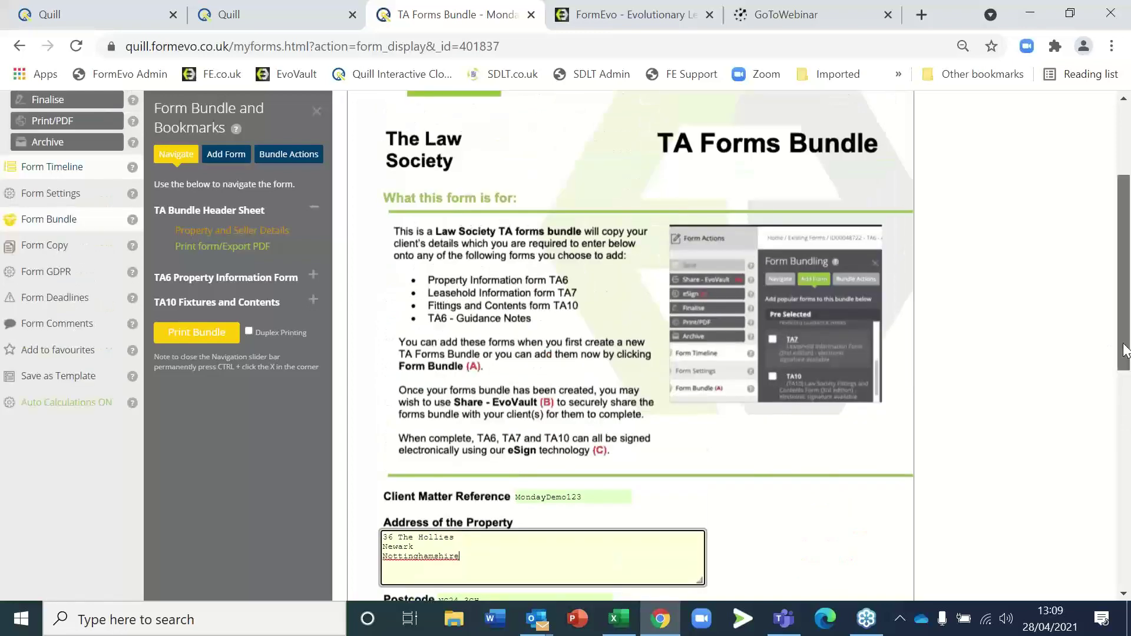
pyautogui.moveTo(1124, 345); pyautogui.dragTo(1124, 310)
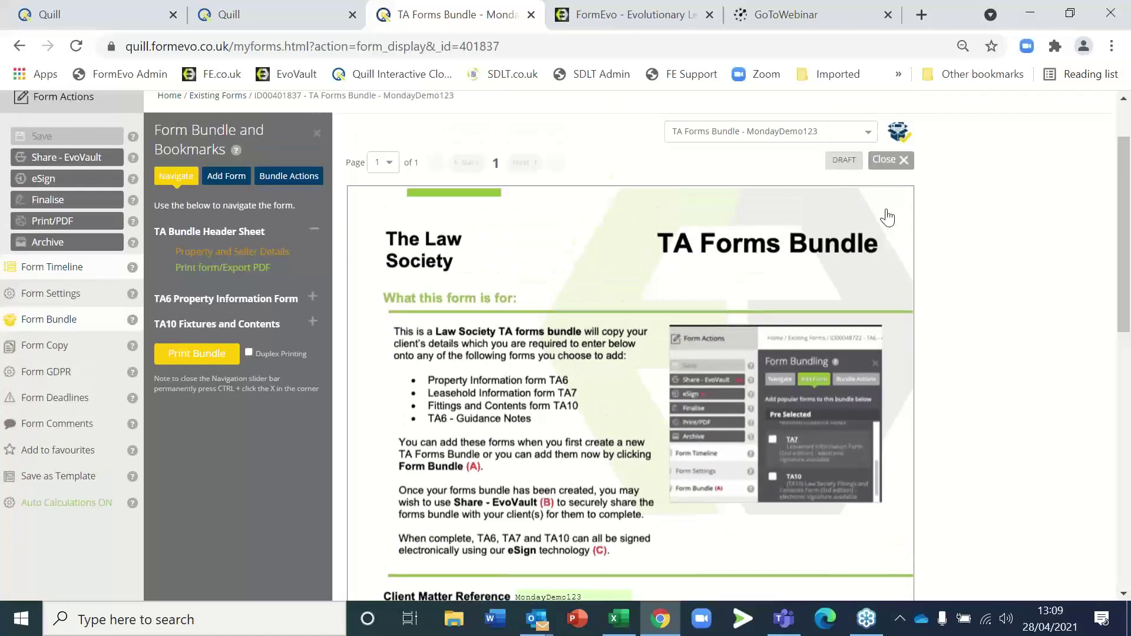
# - Switch the bundle view to its TA6 form, then to its TA10 form
pyautogui.click(868, 137)
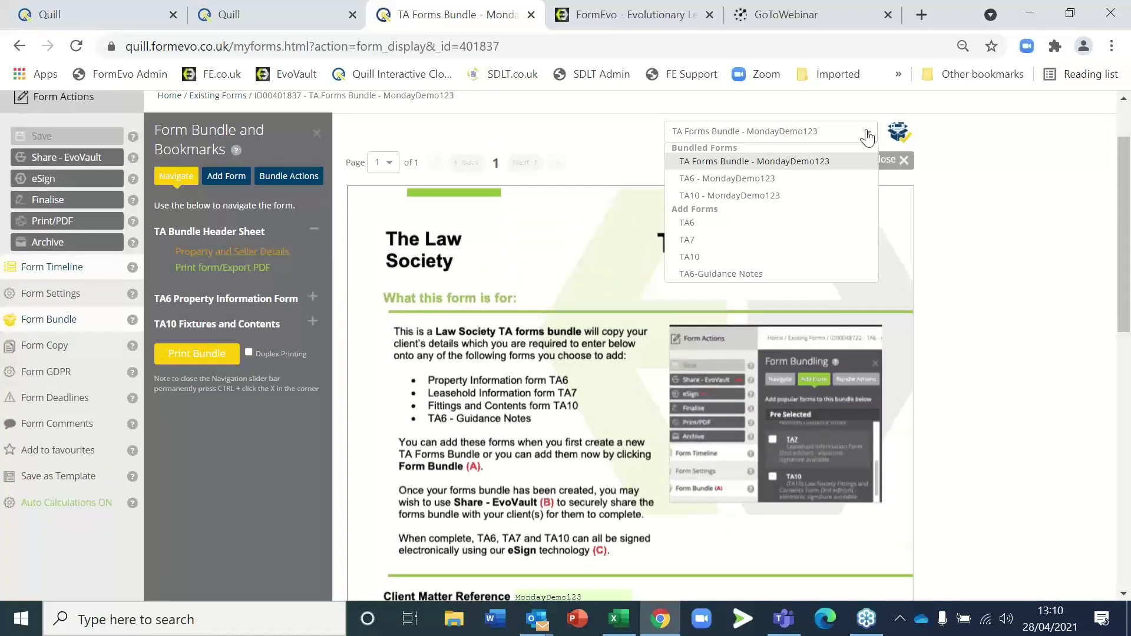
pyautogui.click(724, 179)
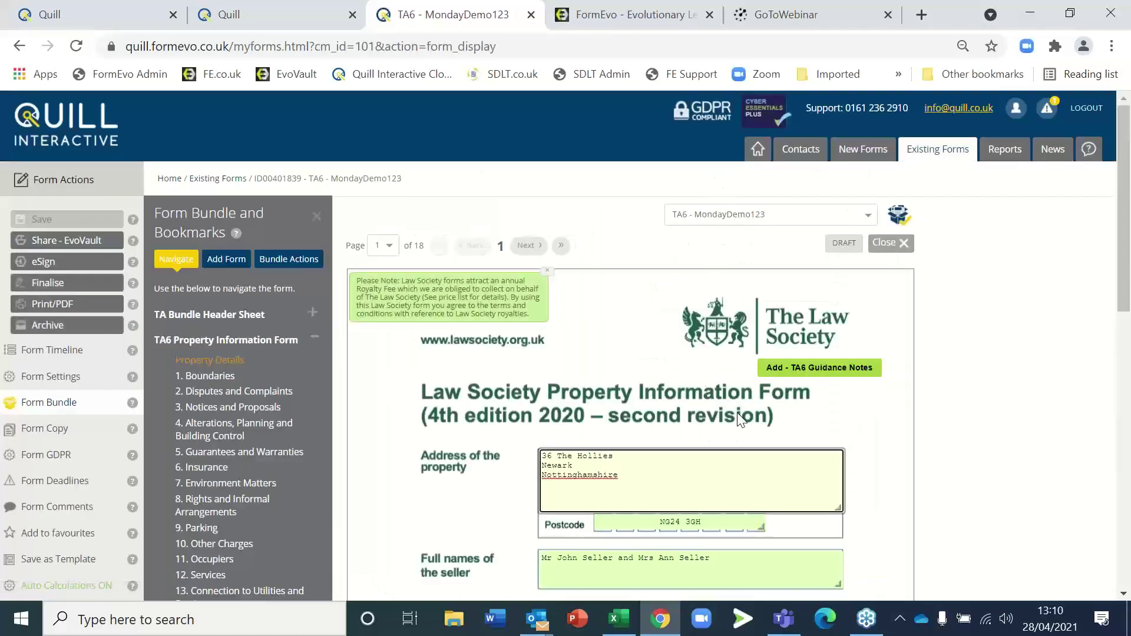
pyautogui.click(871, 217)
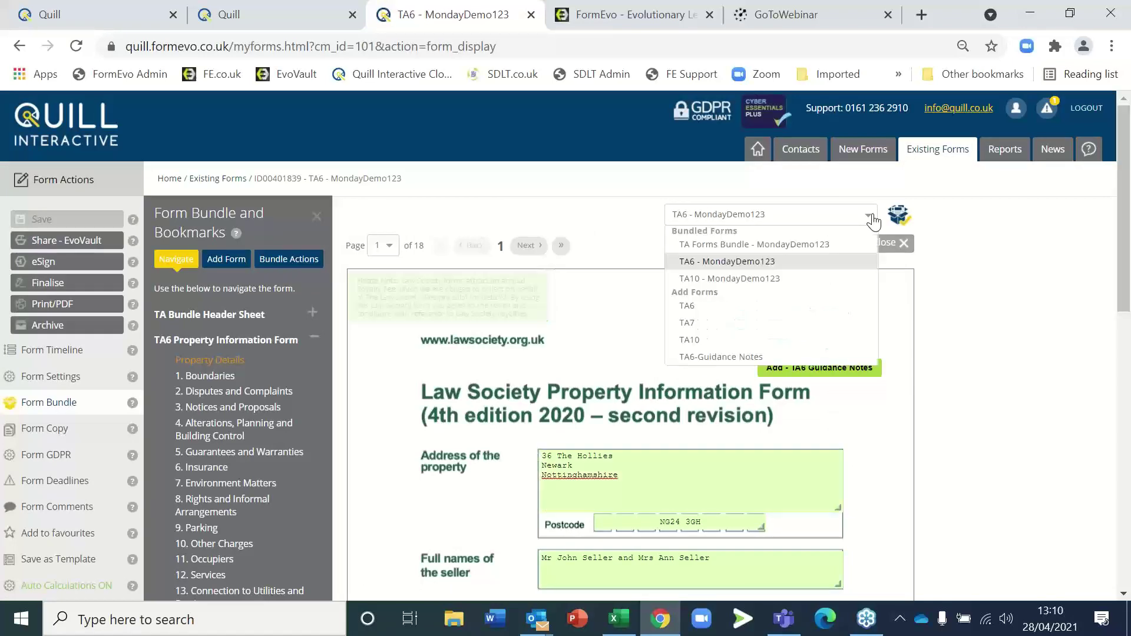
pyautogui.click(741, 278)
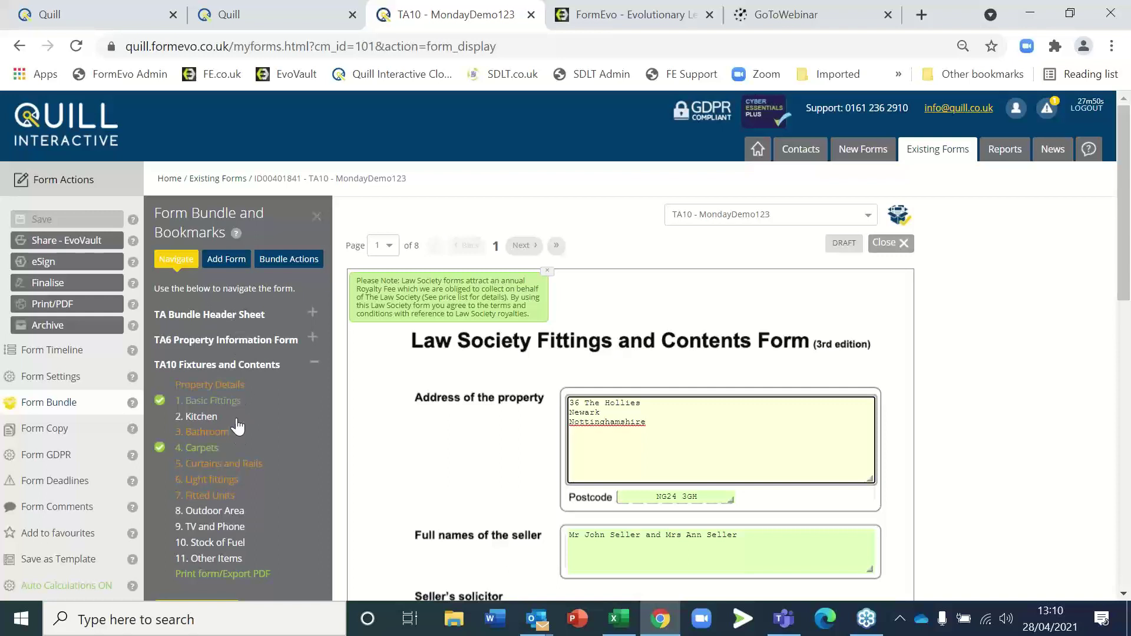
# - Jump to TA10 page 6, Light fittings, and scroll through it
pyautogui.click(392, 247)
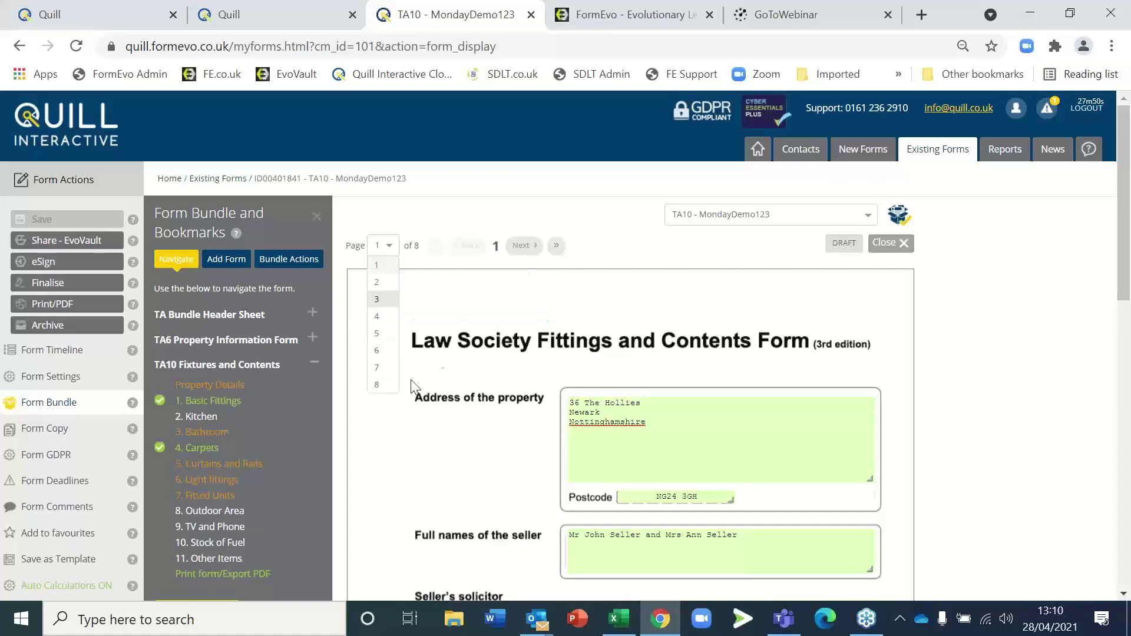
pyautogui.click(209, 482)
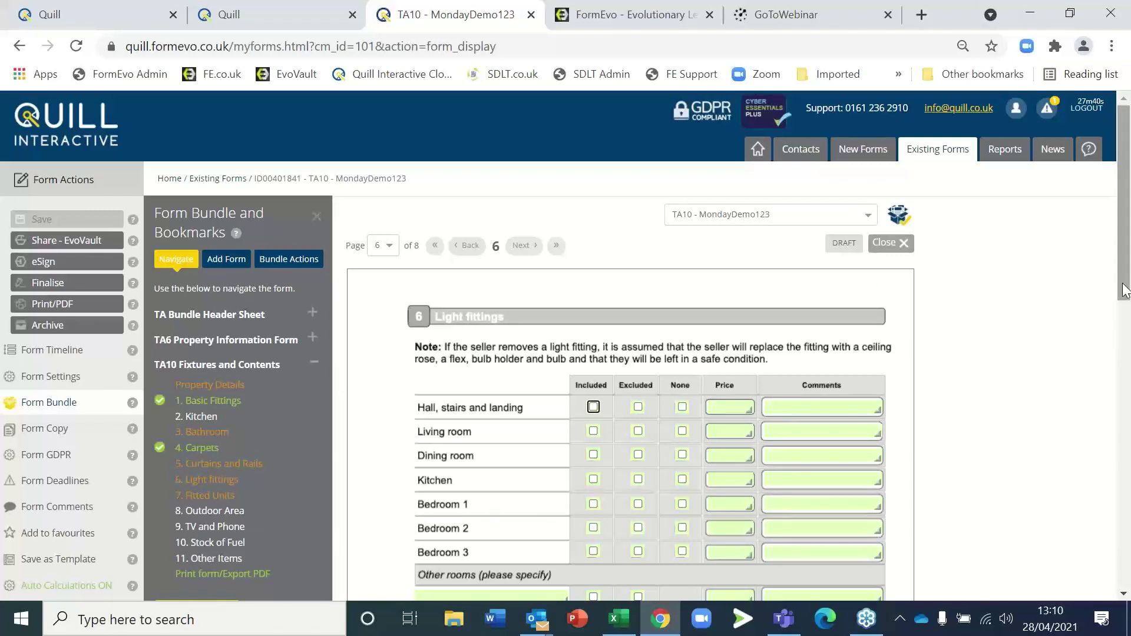
pyautogui.scroll(-3, 1125, 288)
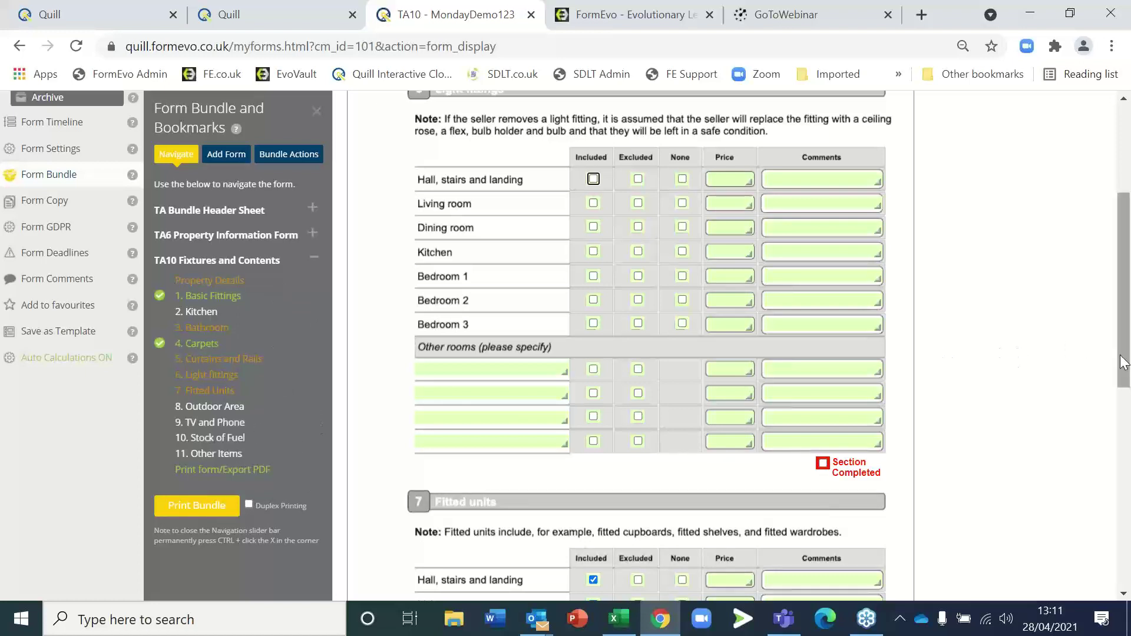
pyautogui.moveTo(1121, 379); pyautogui.dragTo(1122, 314)
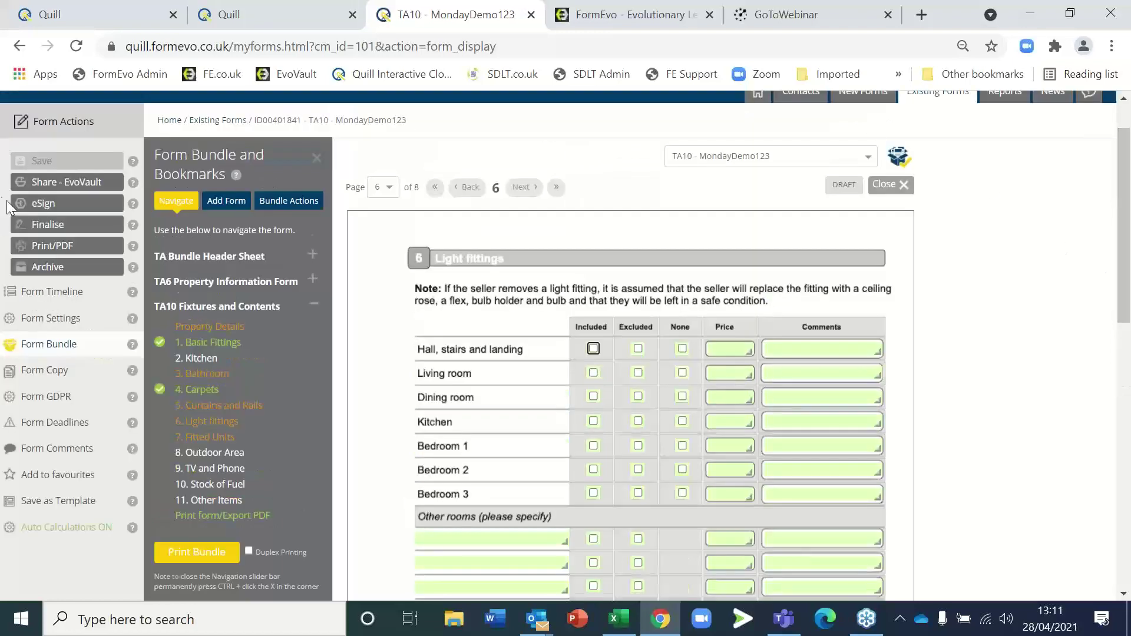
# - Securely share the entire bundle, letting recipients comment, edit, eSign and notify the legal representative
pyautogui.click(66, 184)
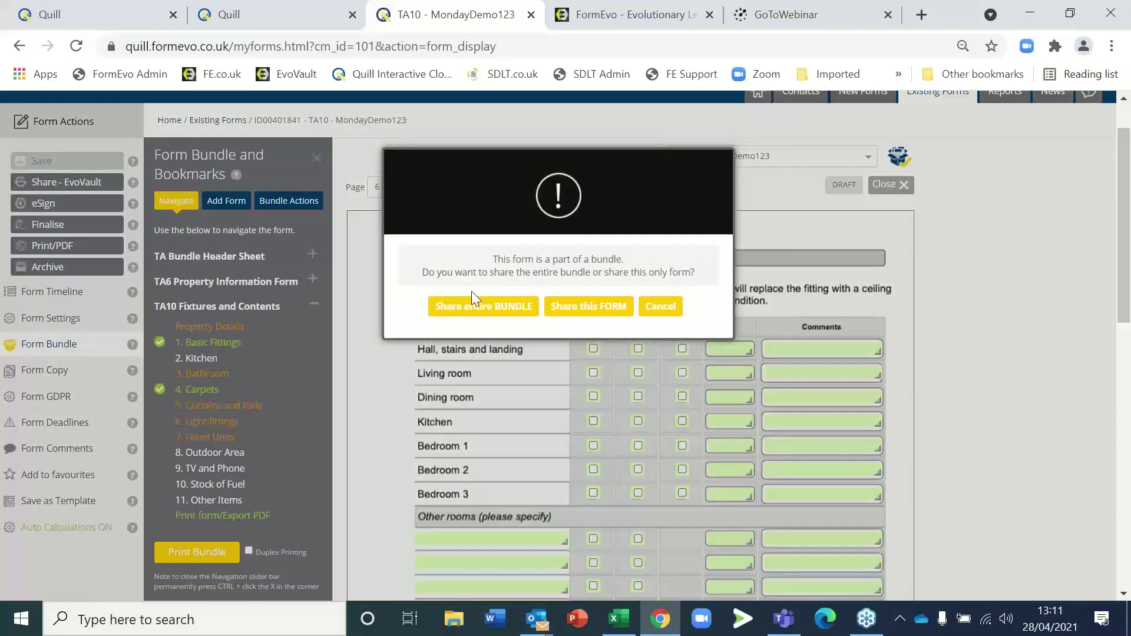
pyautogui.click(511, 305)
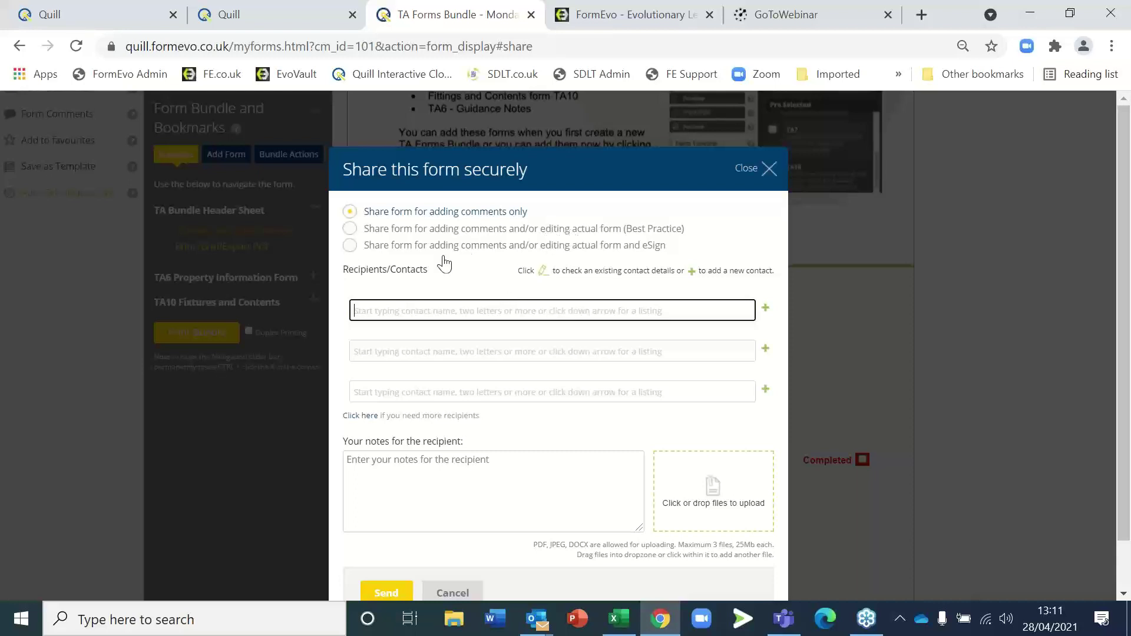
pyautogui.click(350, 246)
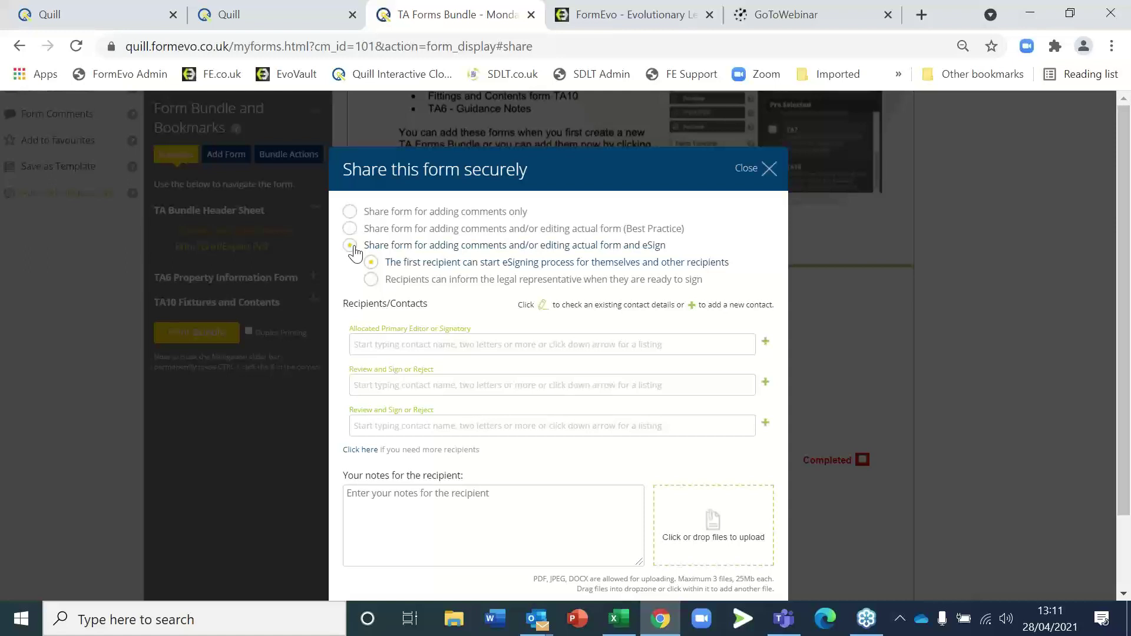
pyautogui.click(371, 280)
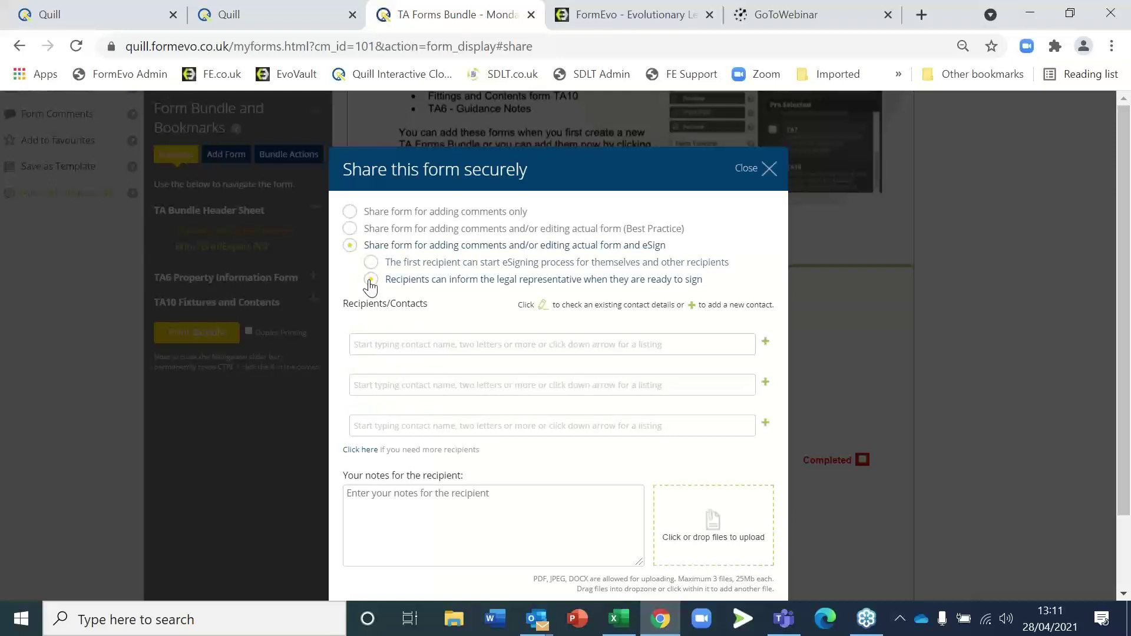
# - Search the contacts, choose the existing contact as recipient, then close the sharing dialog
pyautogui.click(399, 342)
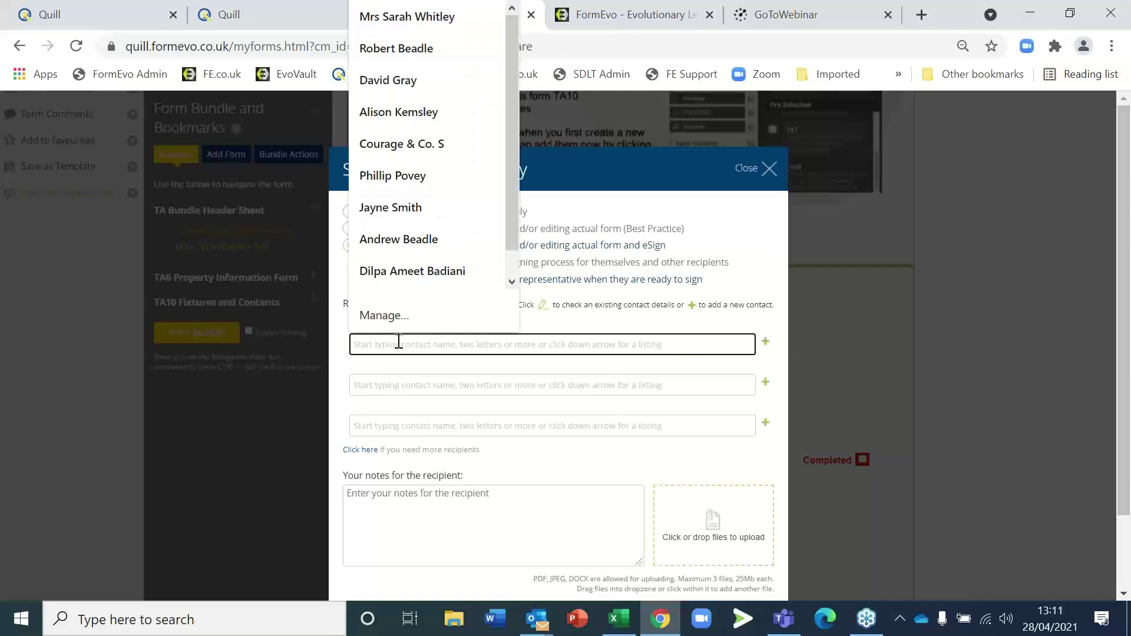
pyautogui.write('IAN')
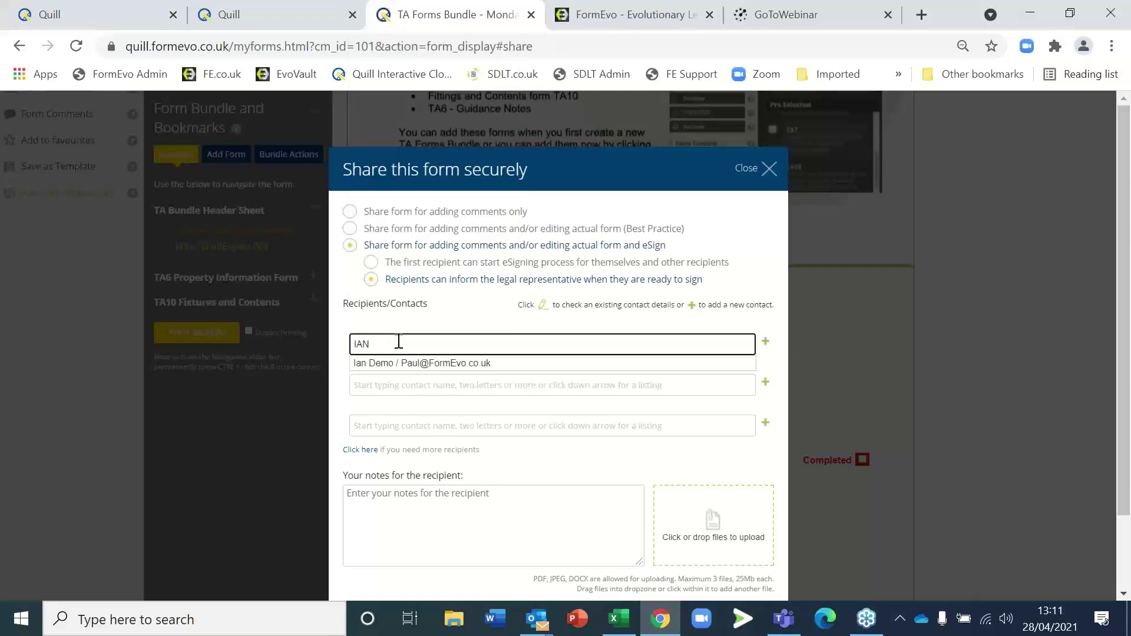
pyautogui.click(440, 363)
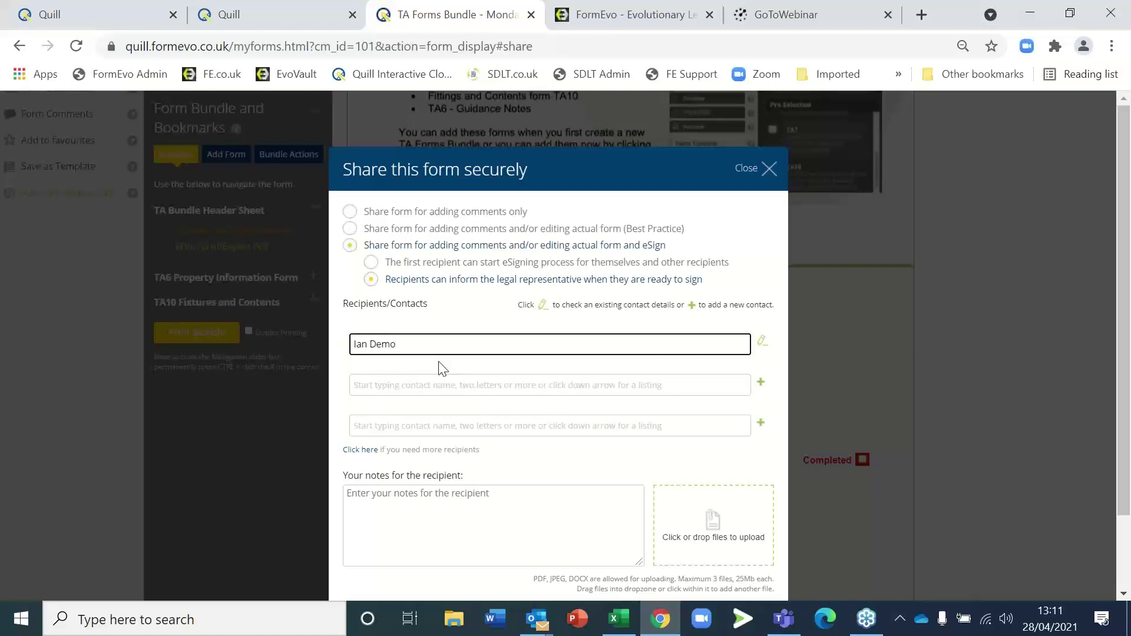
pyautogui.click(453, 519)
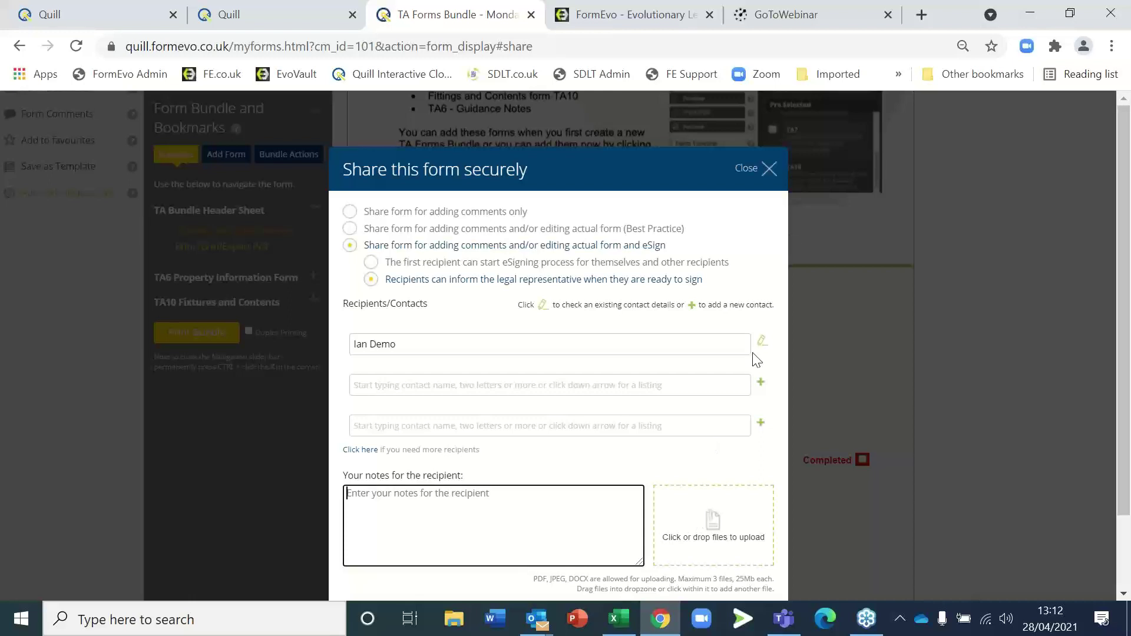
pyautogui.click(770, 169)
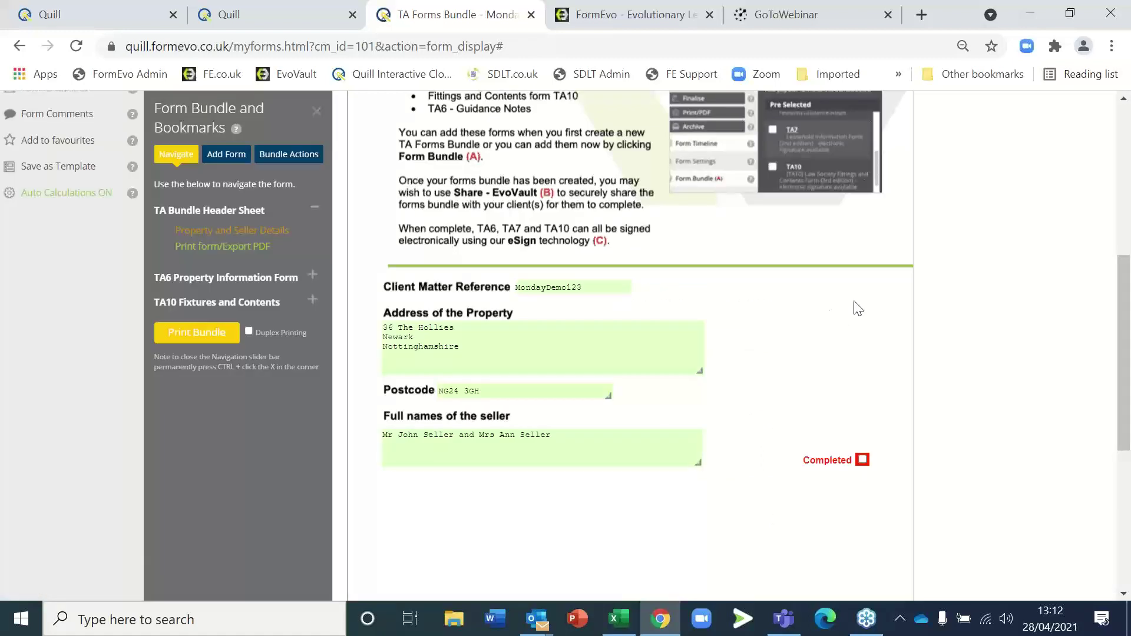
# - Log in to EvoVault, request an SMS code and submit the received verification code
pyautogui.click(658, 13)
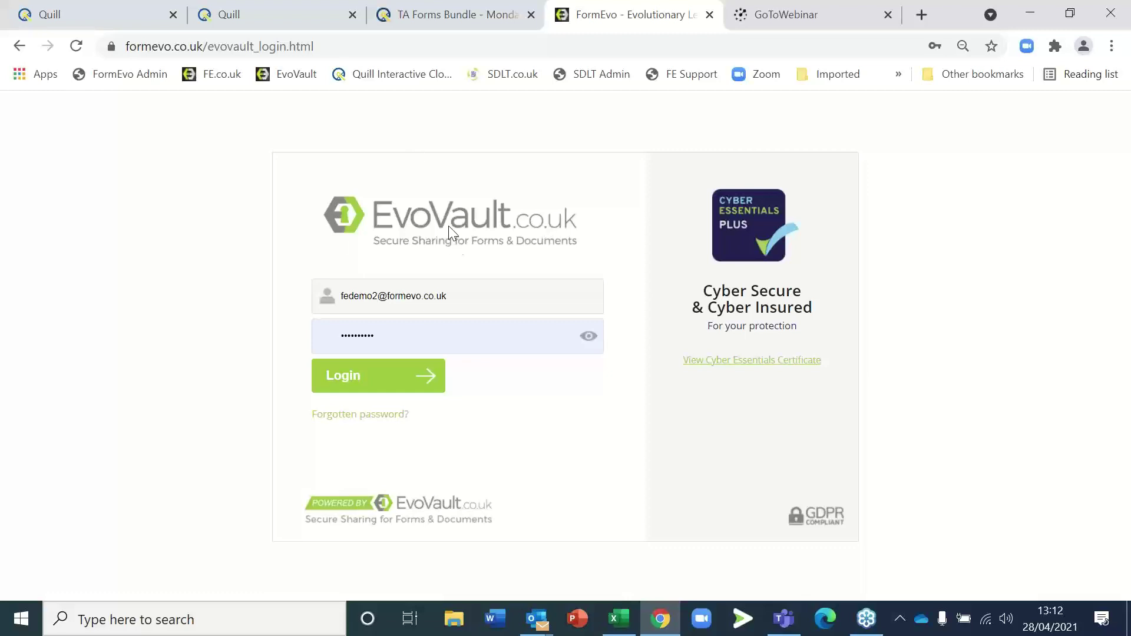
pyautogui.click(372, 382)
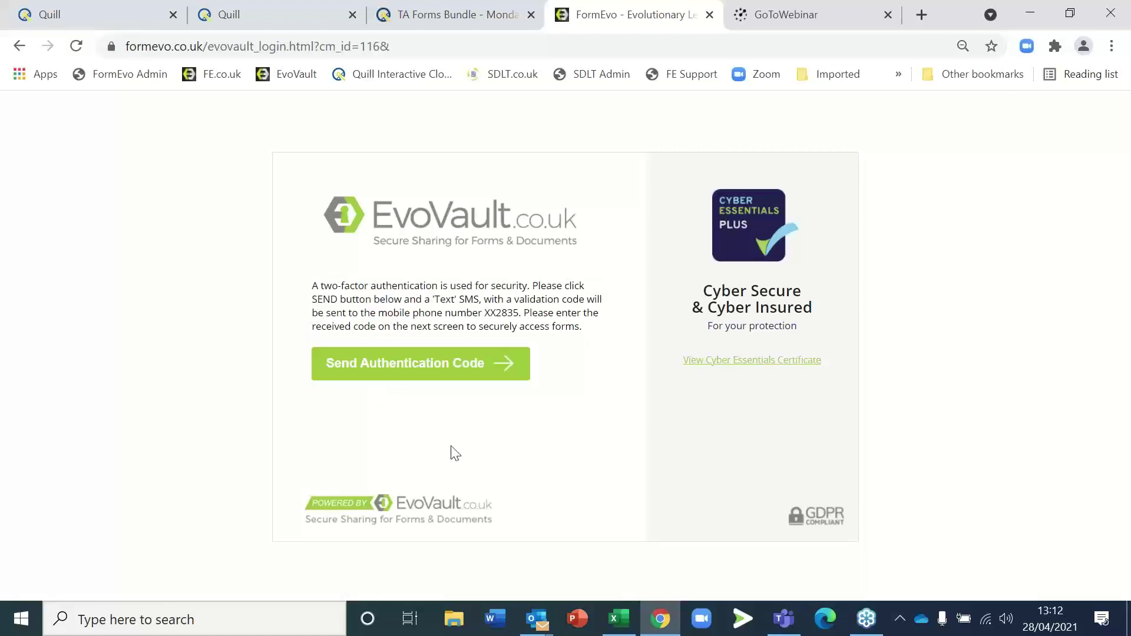
pyautogui.click(430, 366)
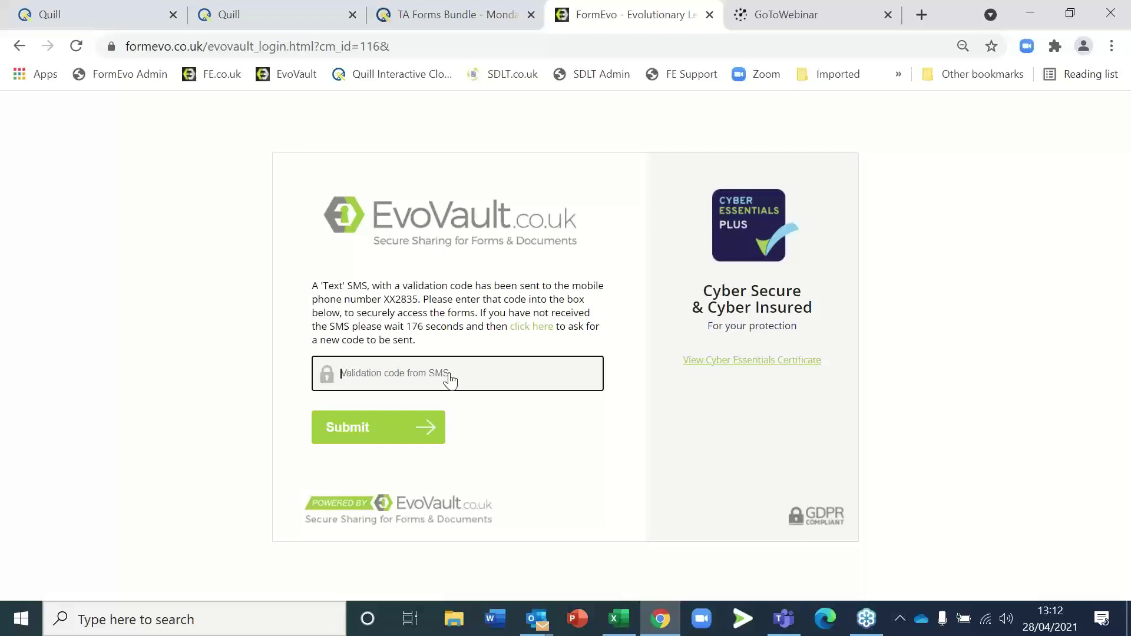
pyautogui.click(420, 432)
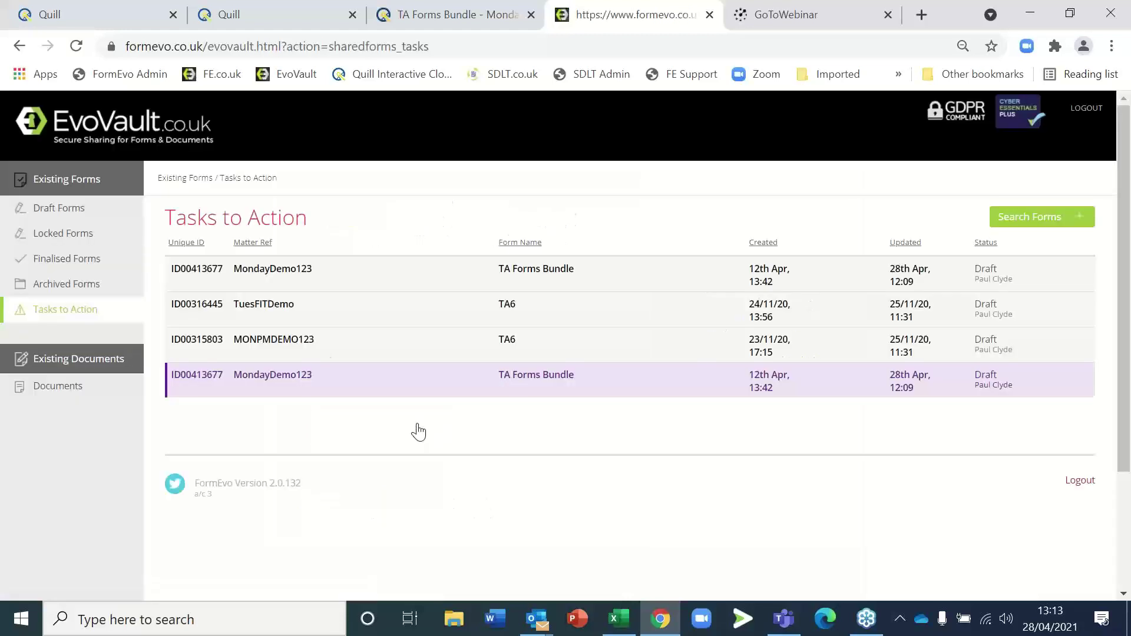
# - Open the MondayDemo123 bundle and its TA6 property information form
pyautogui.click(294, 271)
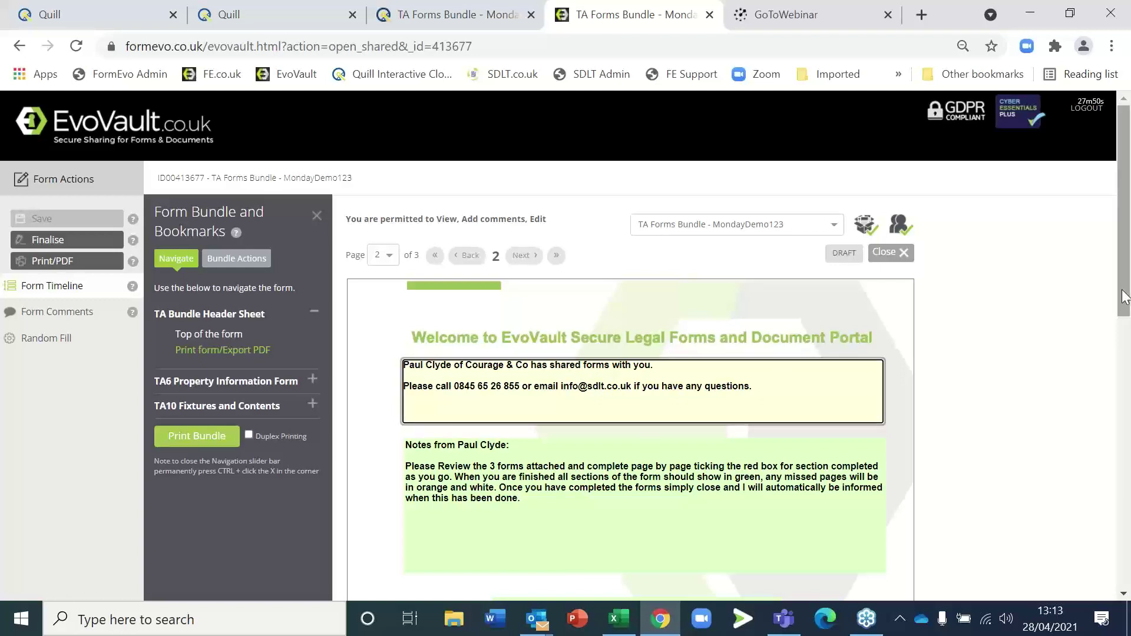
pyautogui.moveTo(1122, 296); pyautogui.dragTo(1122, 396)
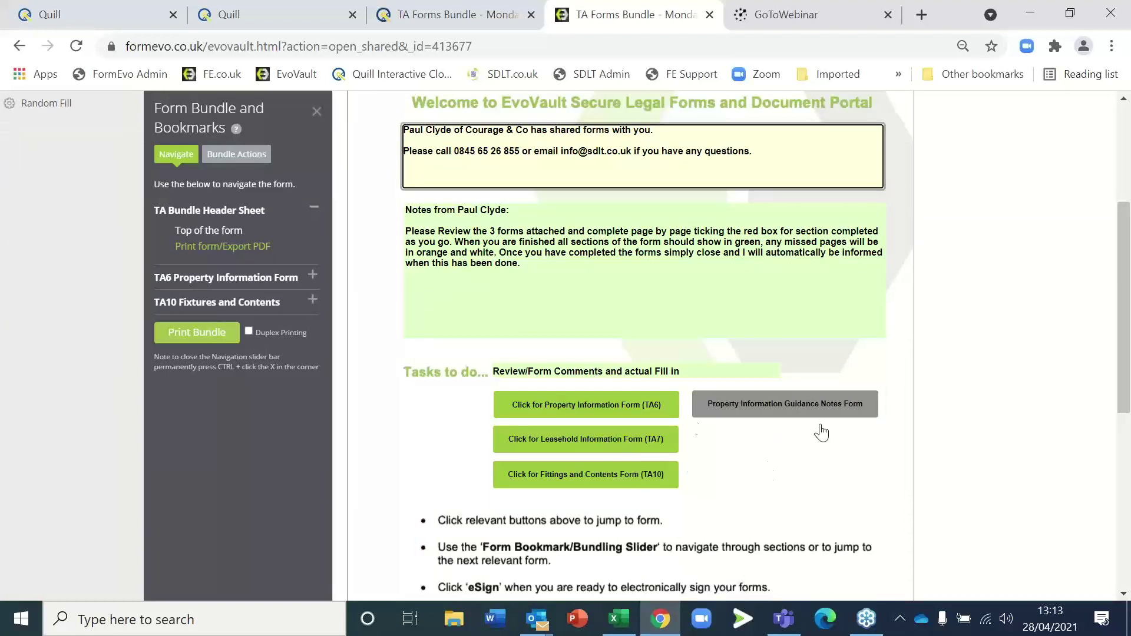
pyautogui.click(610, 413)
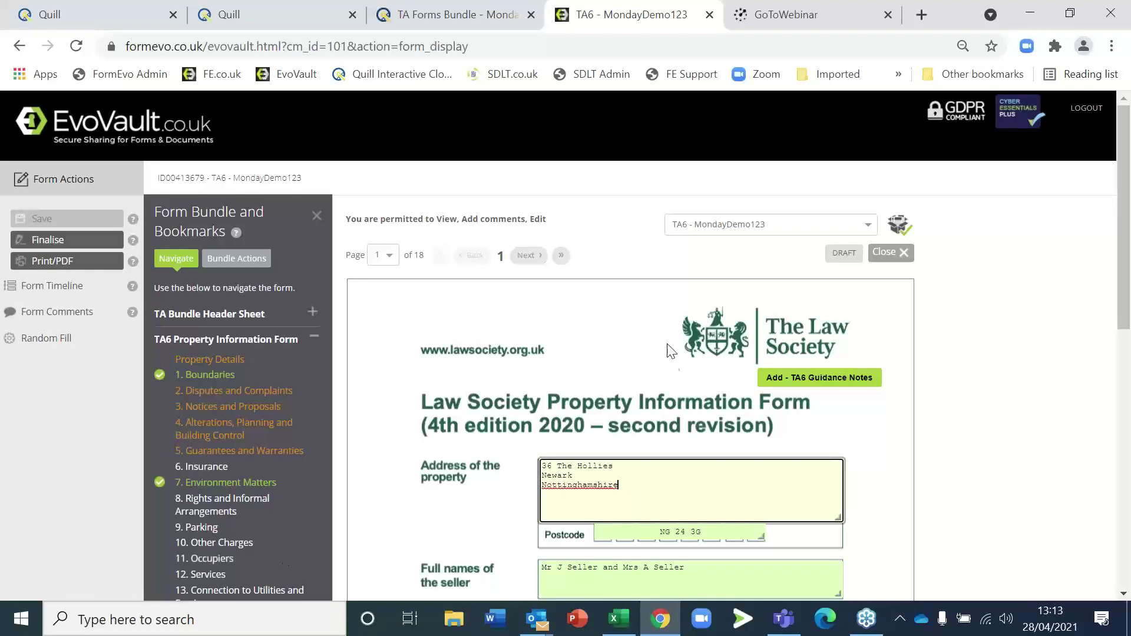
# - View the TA6 Form Timeline, return to the form, then close the form and bundle
pyautogui.click(54, 312)
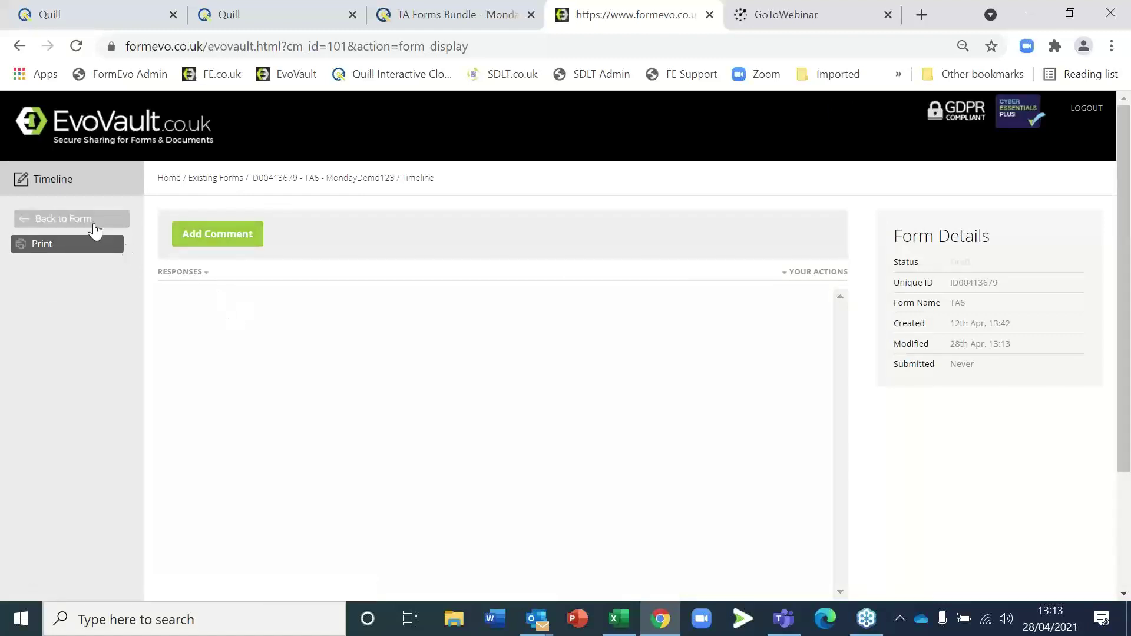
pyautogui.click(92, 221)
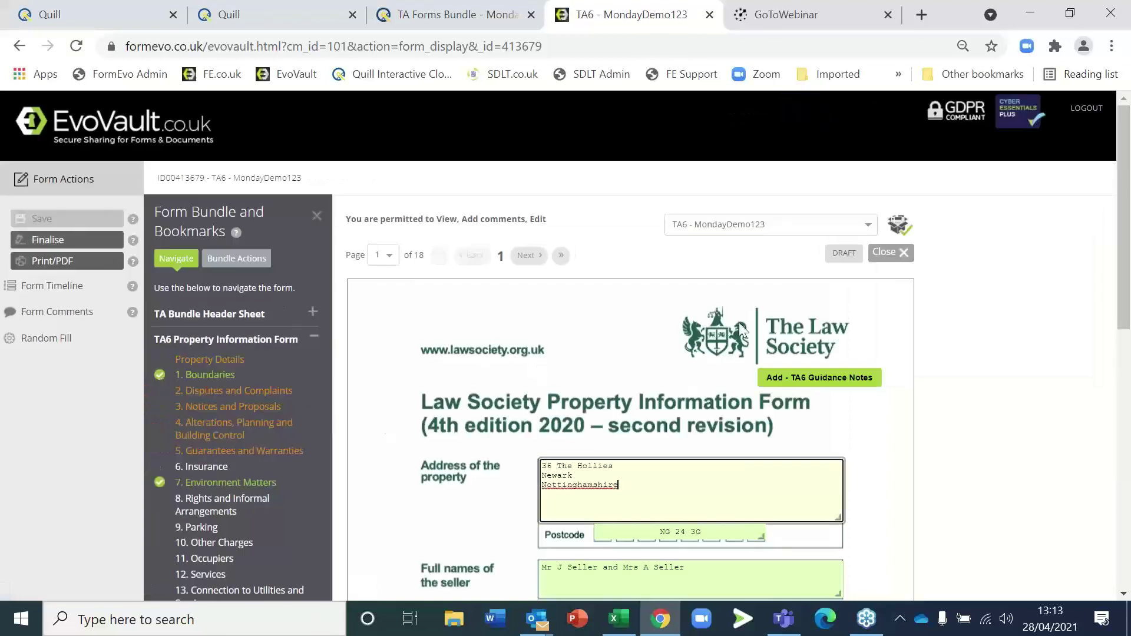
pyautogui.click(903, 261)
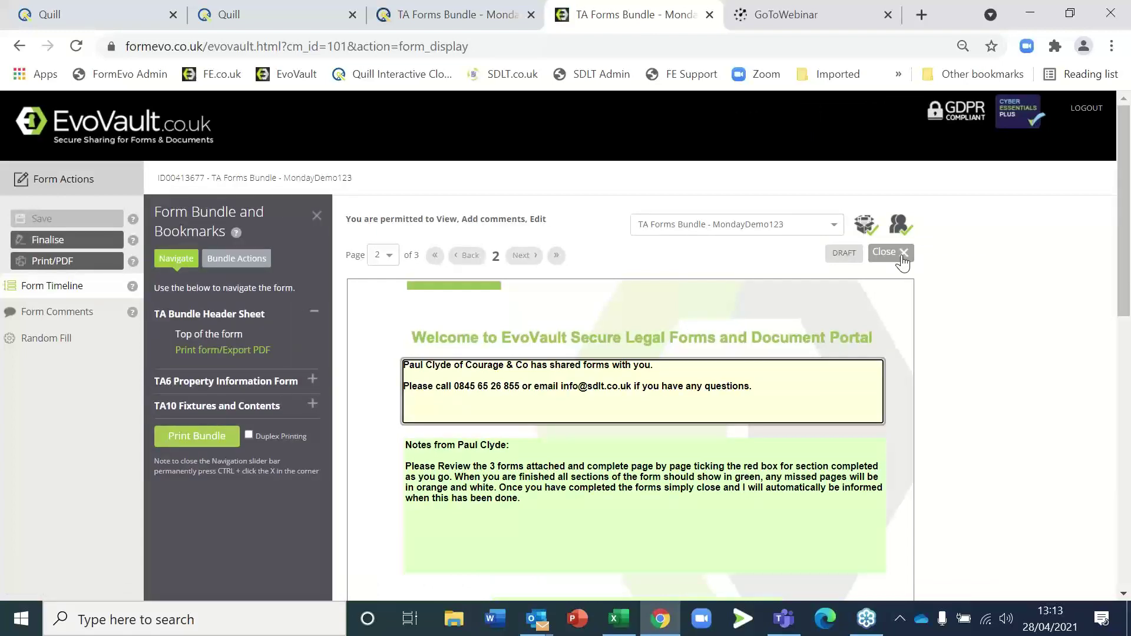
pyautogui.click(903, 259)
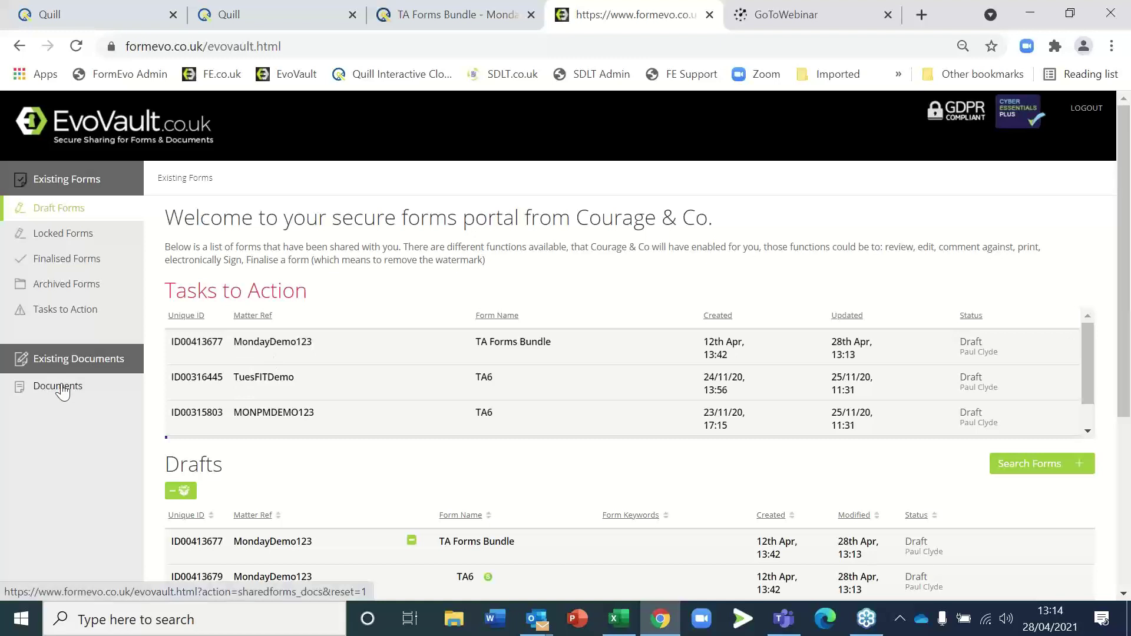
# - View EvoVault's shared Documents list, then log out to the login page
pyautogui.click(62, 390)
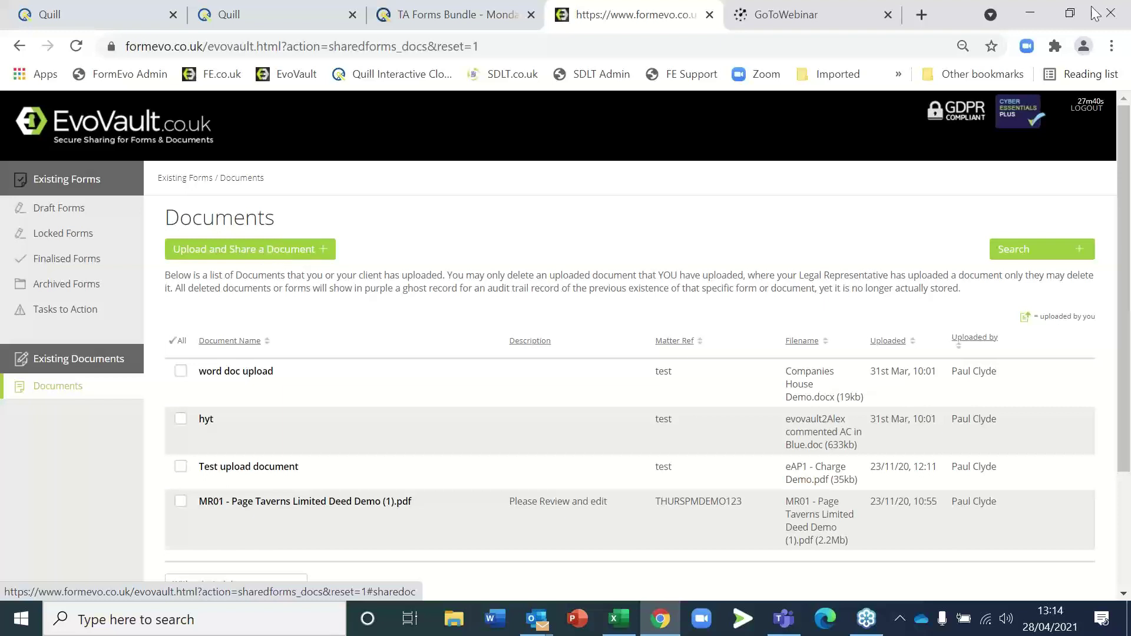
pyautogui.click(1081, 116)
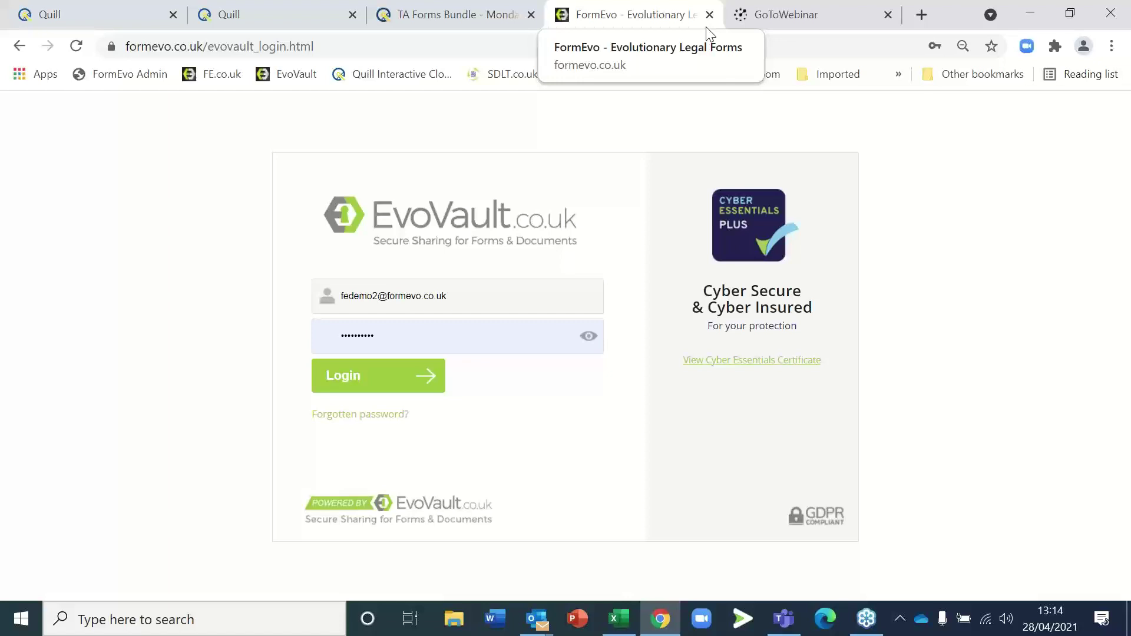
# - Return to the TA Forms Bundle in Quill and close it from the top of the form
pyautogui.click(449, 17)
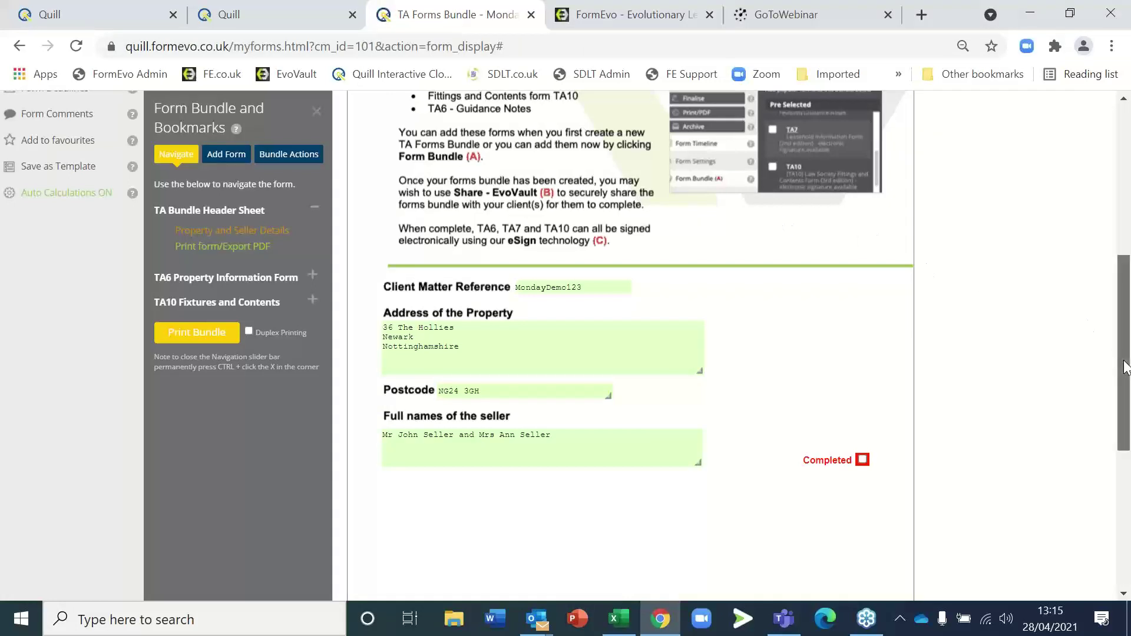
pyautogui.moveTo(1125, 356); pyautogui.dragTo(1128, 277)
pyautogui.moveTo(1127, 324); pyautogui.dragTo(1119, 287)
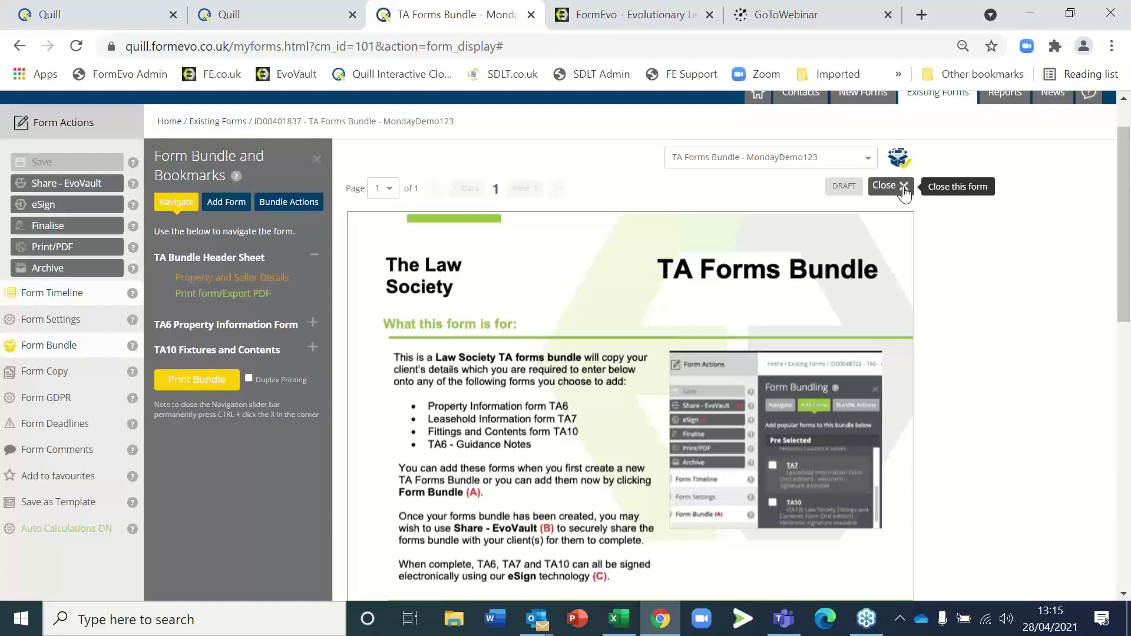
pyautogui.click(904, 189)
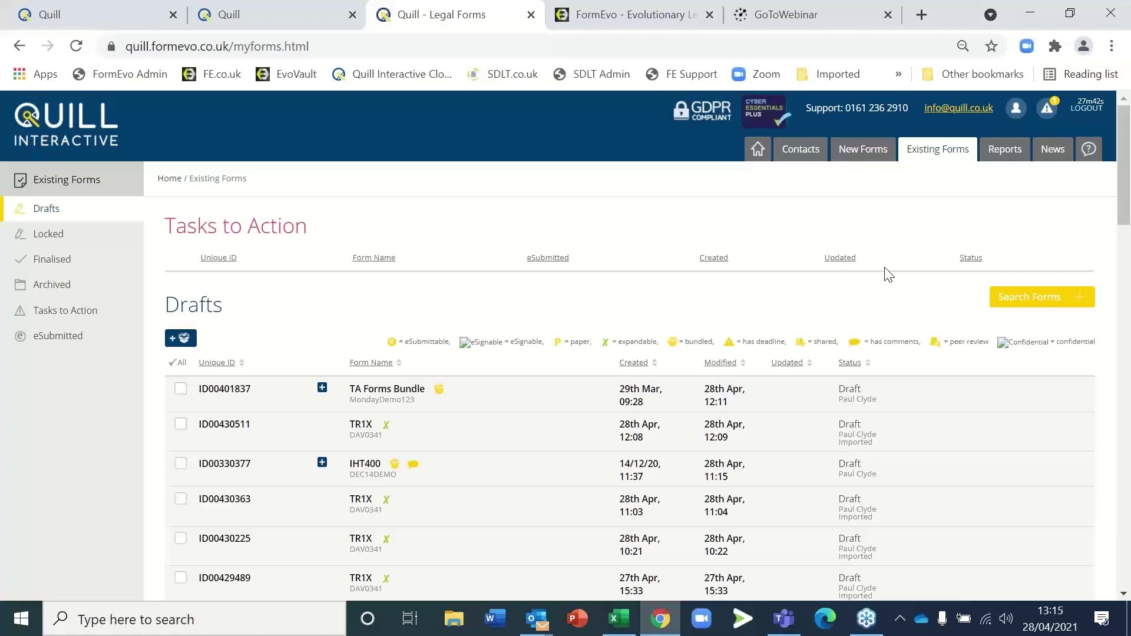
# - Reveal the search filter fields above the Existing Forms Drafts list
pyautogui.click(1014, 300)
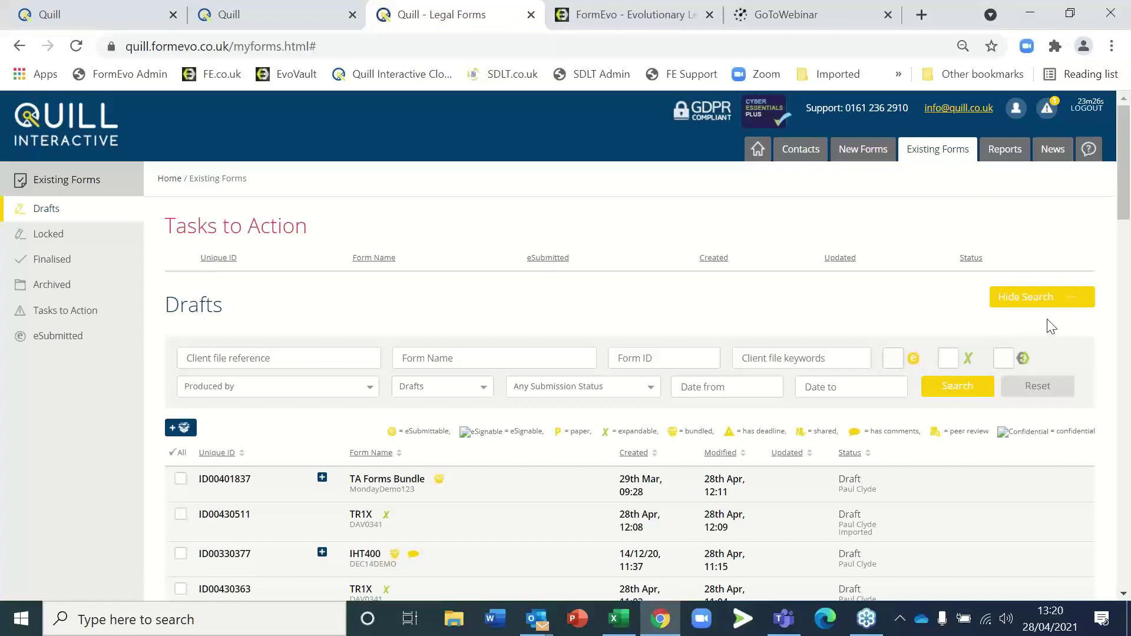
# - Search the drafts with Produced by set to a colleague
pyautogui.click(282, 359)
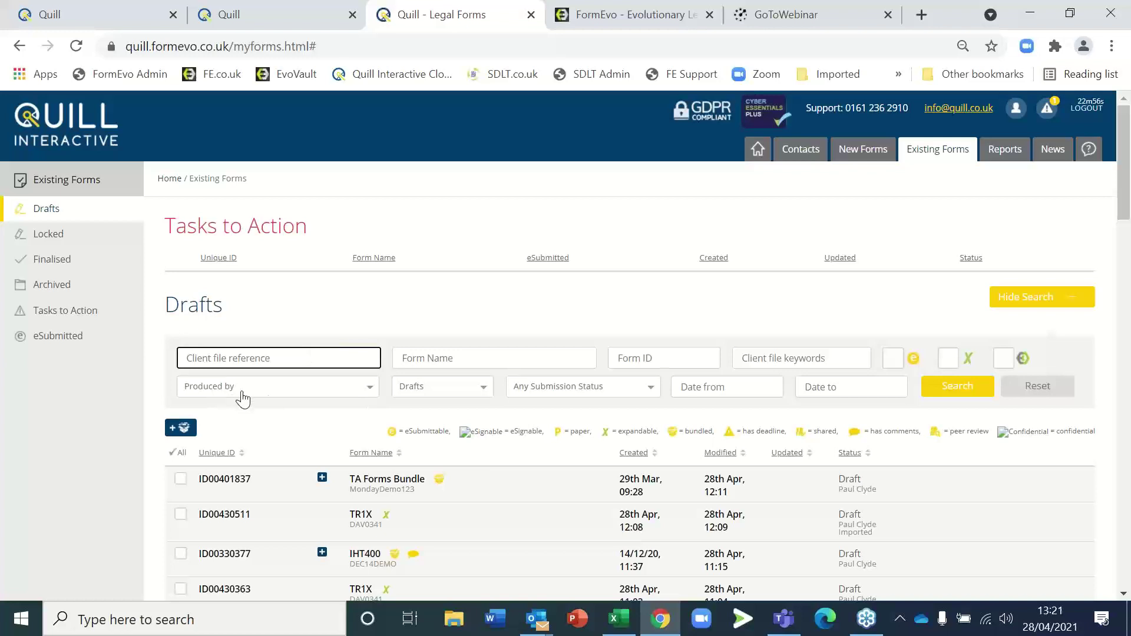
pyautogui.click(370, 391)
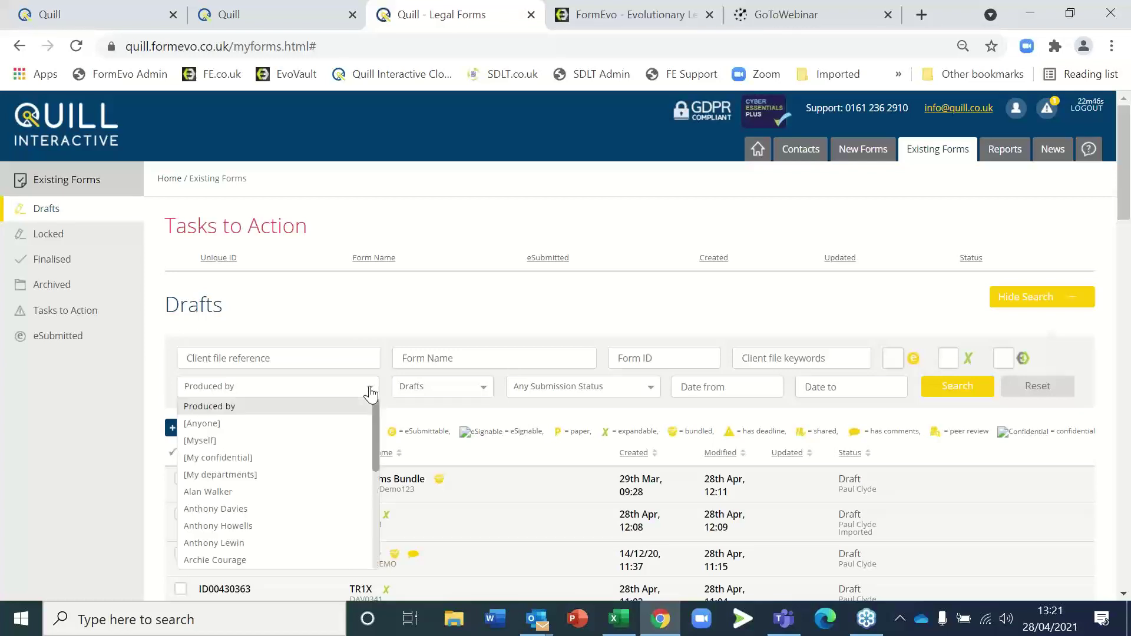
pyautogui.click(242, 510)
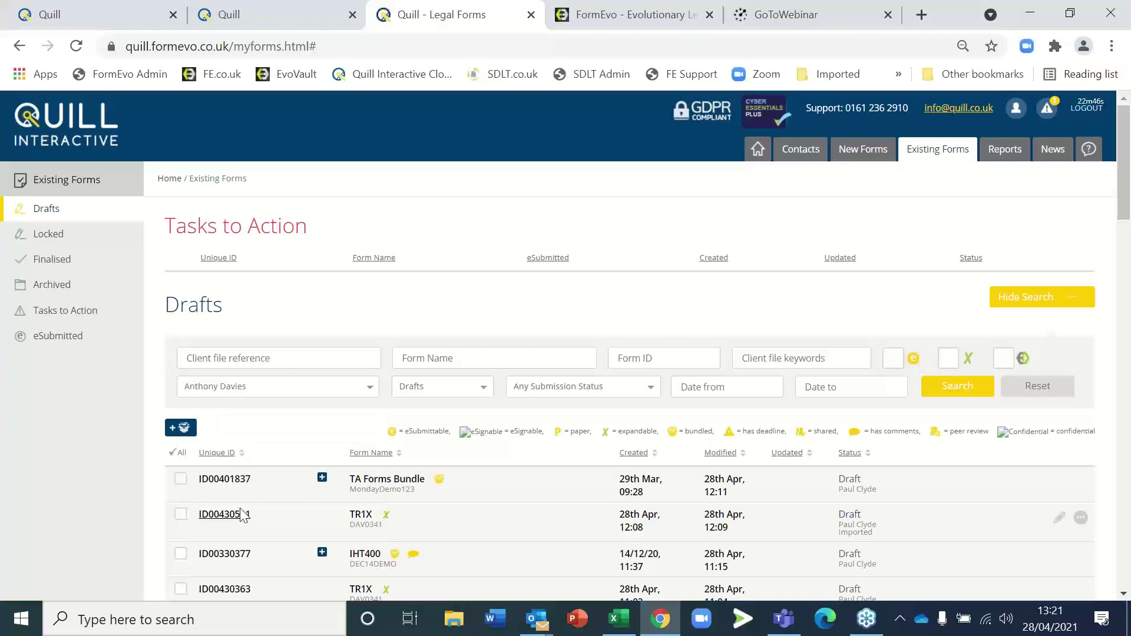
pyautogui.click(940, 389)
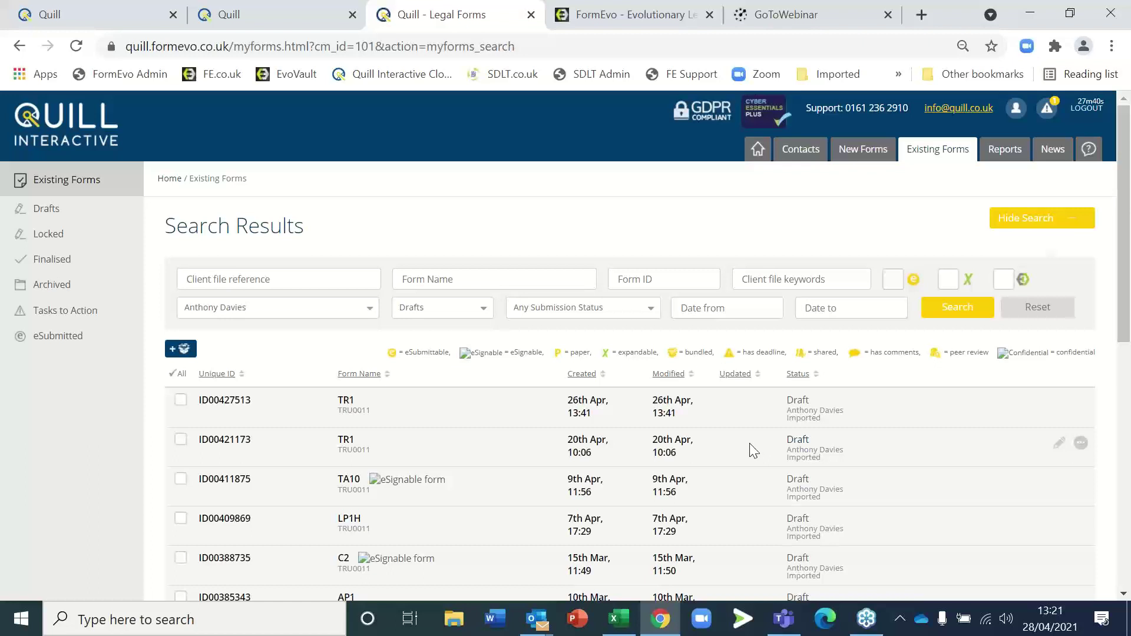
# - Change Produced by to [Myself] and rerun the drafts search
pyautogui.click(370, 309)
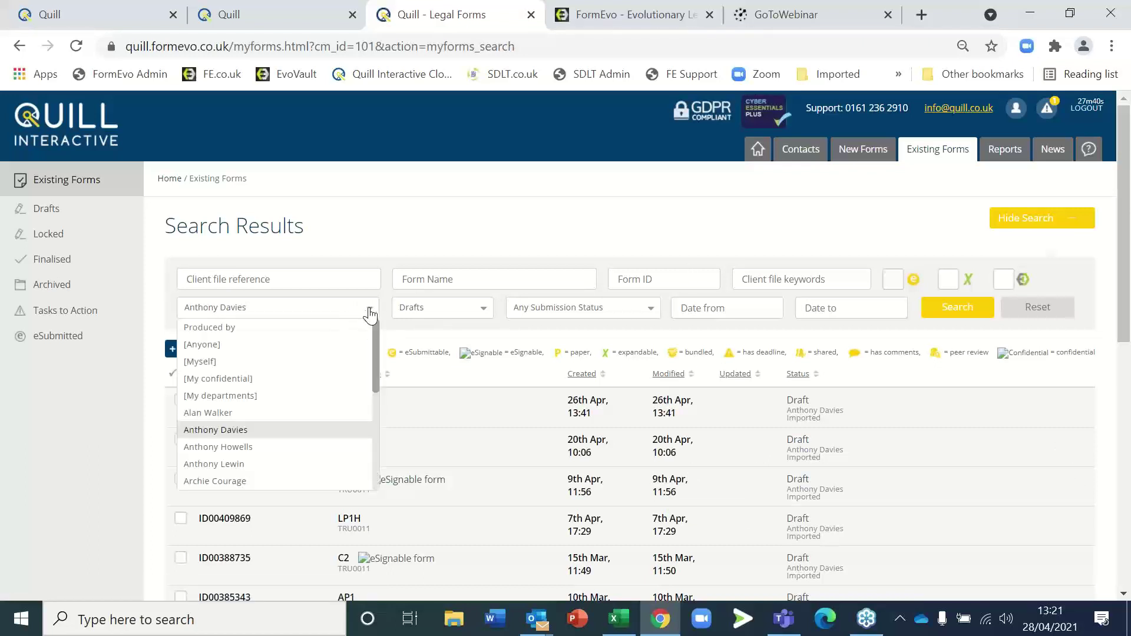
pyautogui.click(216, 361)
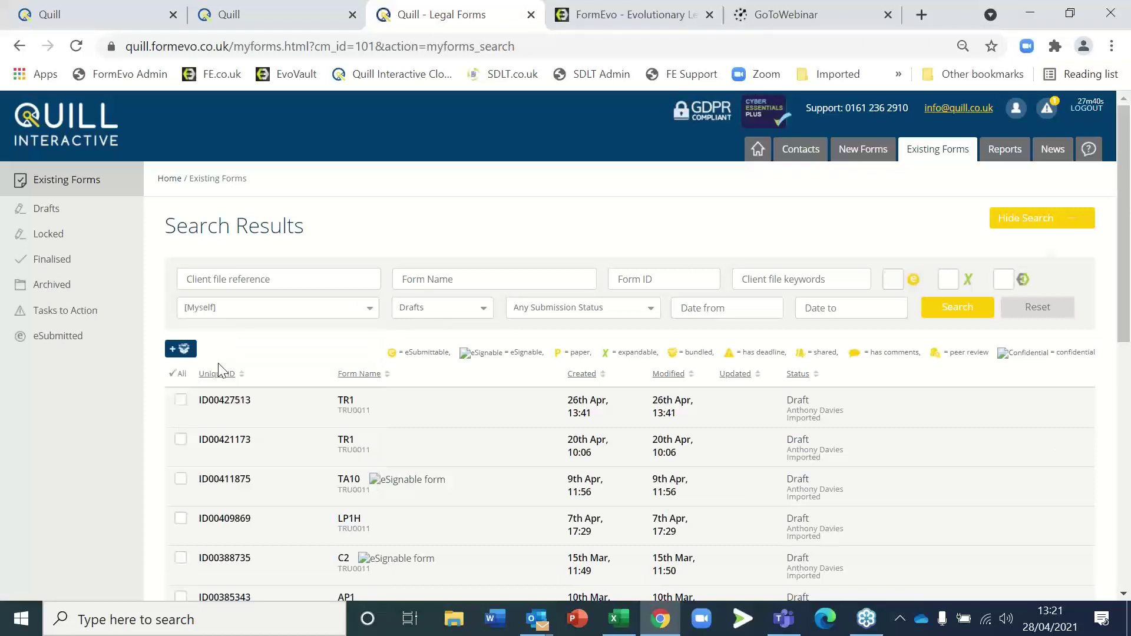
pyautogui.click(954, 312)
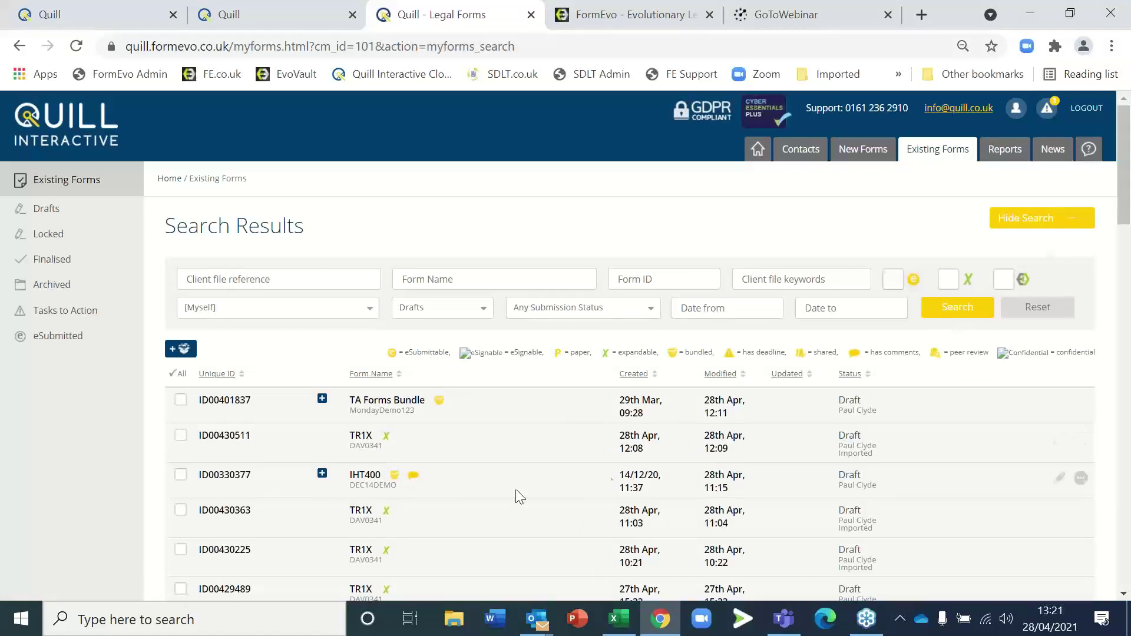
# - Open the IHT400 draft and, from box 3, open the attached IHT422 - DEC14DEMO schedule
pyautogui.click(370, 480)
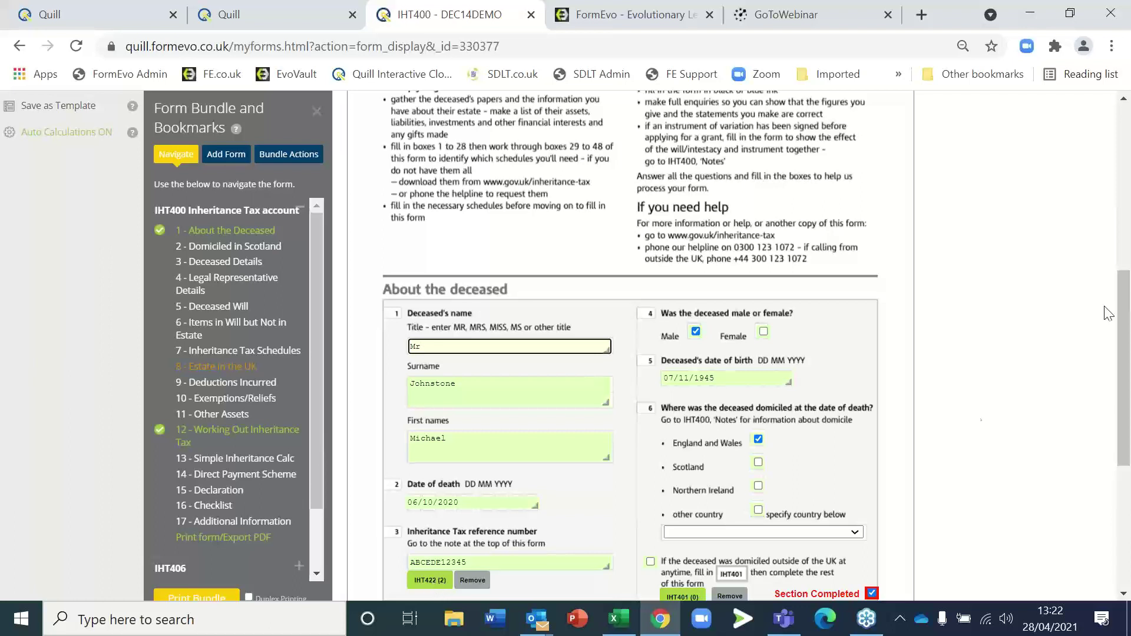
pyautogui.moveTo(1127, 323); pyautogui.dragTo(1127, 362)
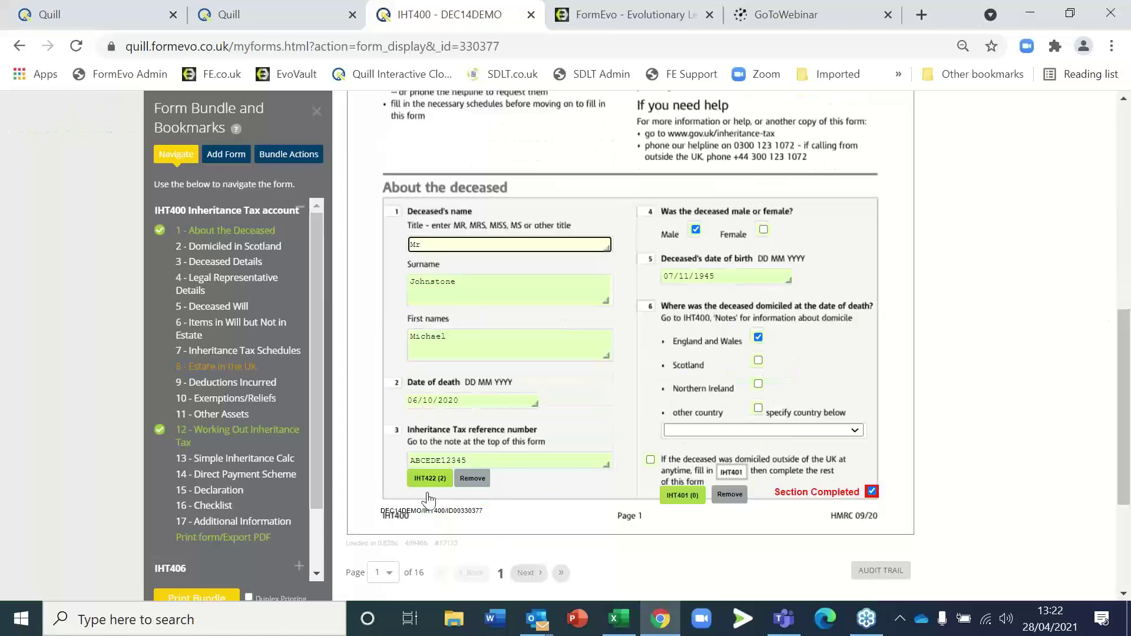
pyautogui.click(433, 483)
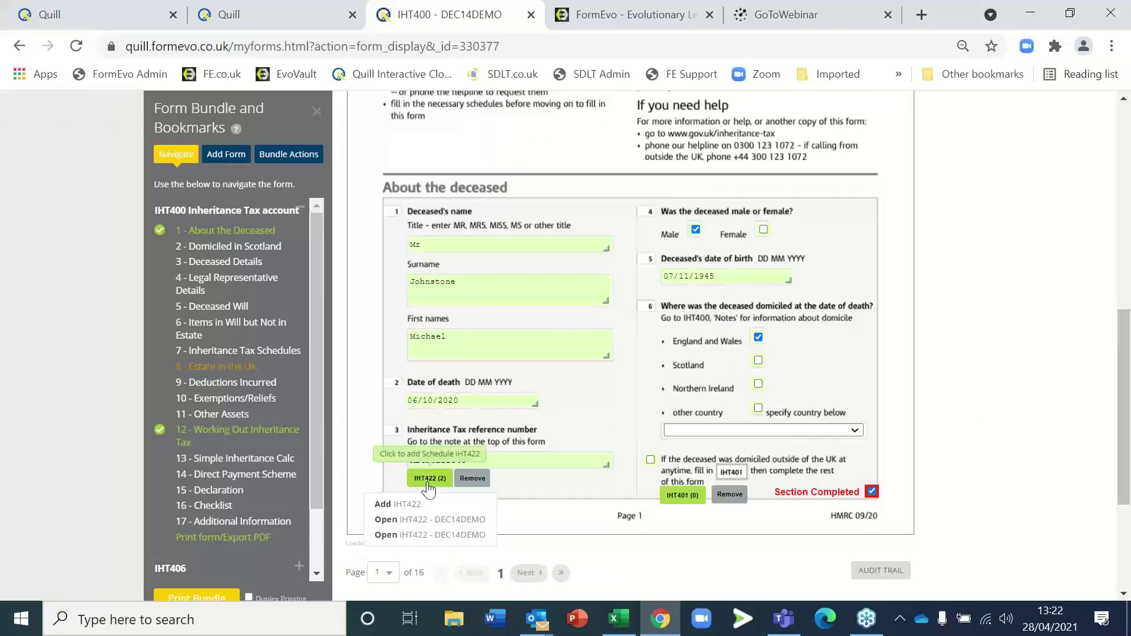
pyautogui.click(413, 503)
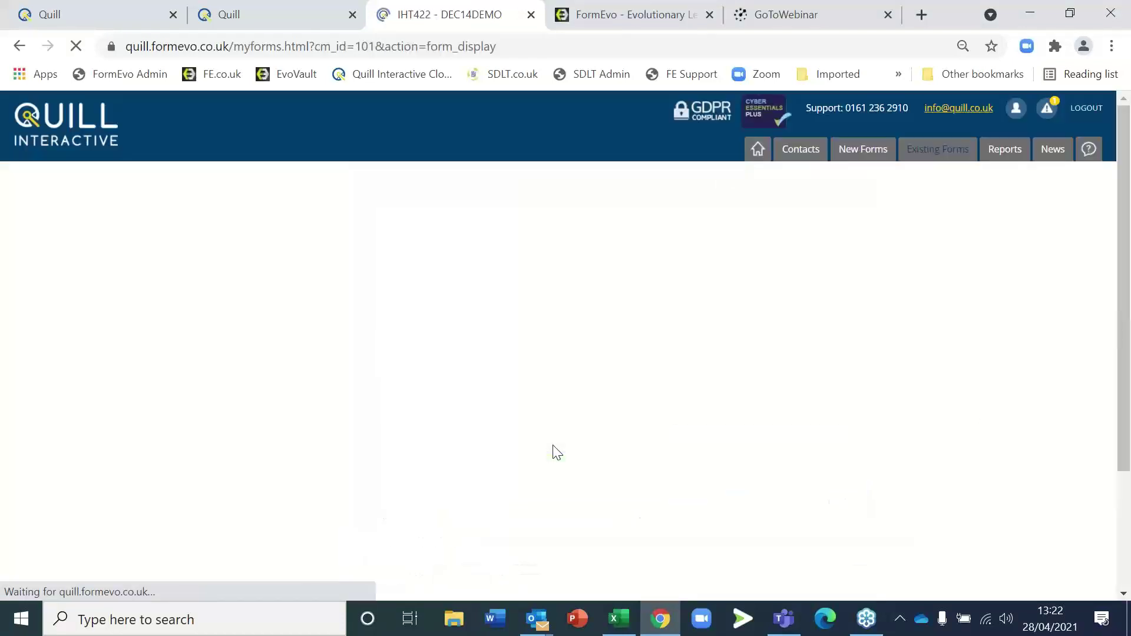
# - Switch to the first IHT406 - DEC14DEMO schedule and review its 2,500.00 and 3,000.00 bank accounts
pyautogui.moveTo(1123, 298)
pyautogui.mouseDown()
pyautogui.moveTo(1126, 371)
pyautogui.moveTo(1124, 289)
pyautogui.mouseUp()
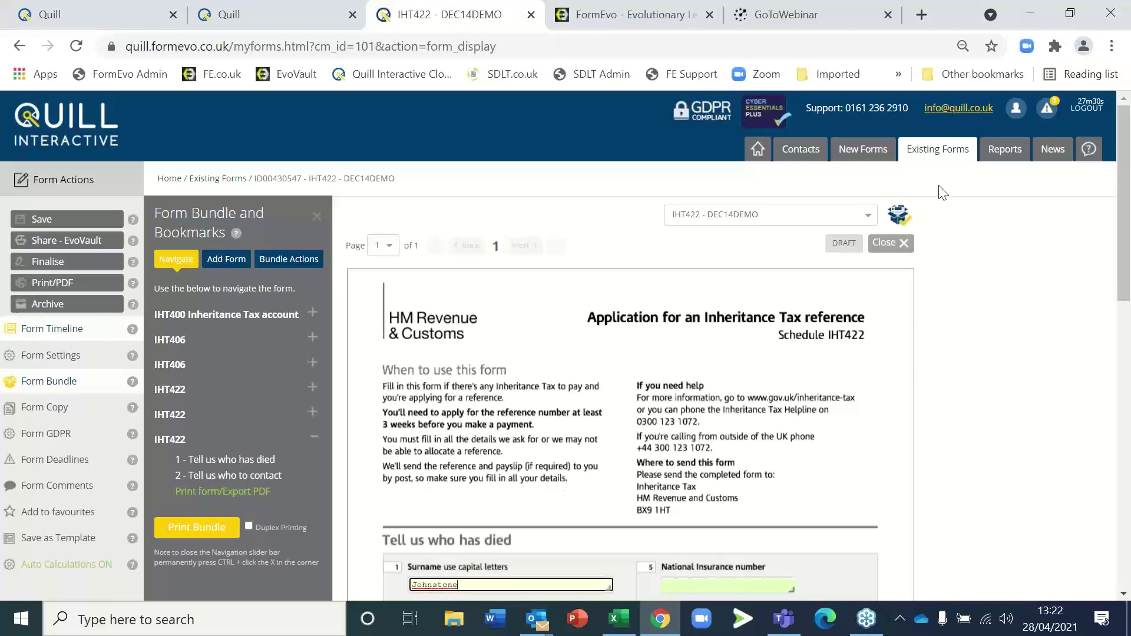
pyautogui.click(868, 216)
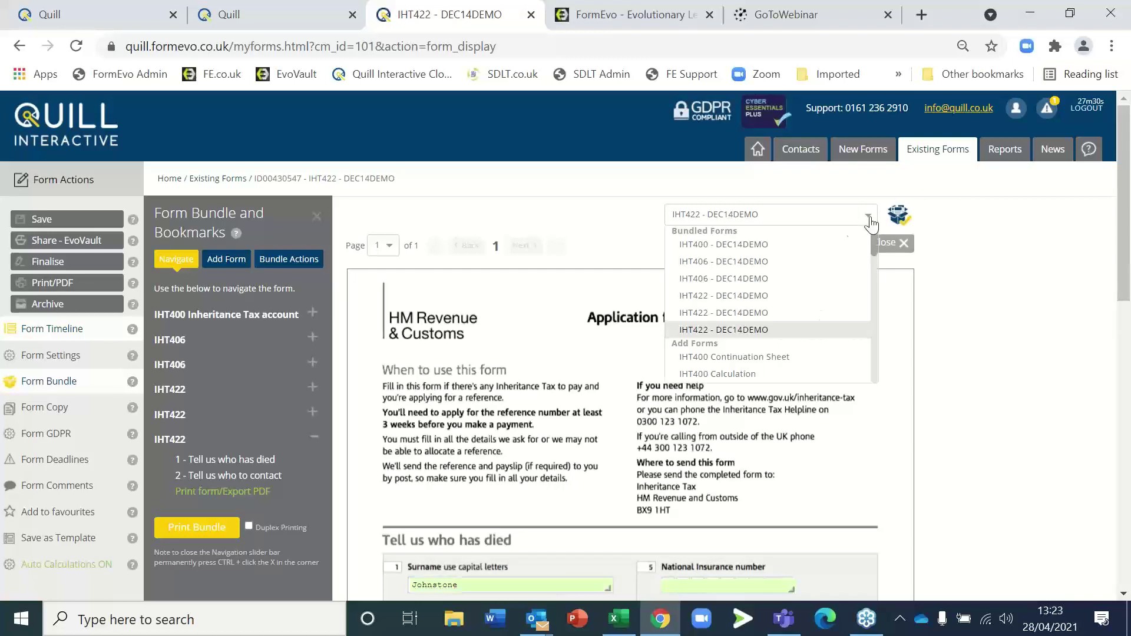
pyautogui.click(745, 263)
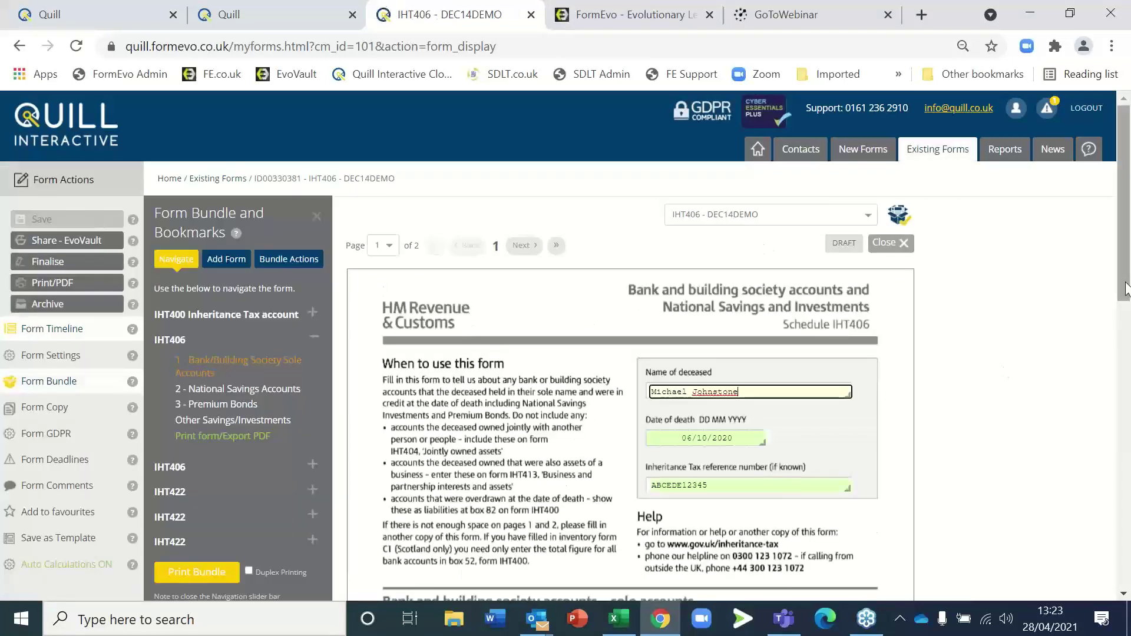
pyautogui.moveTo(1128, 310); pyautogui.dragTo(1127, 395)
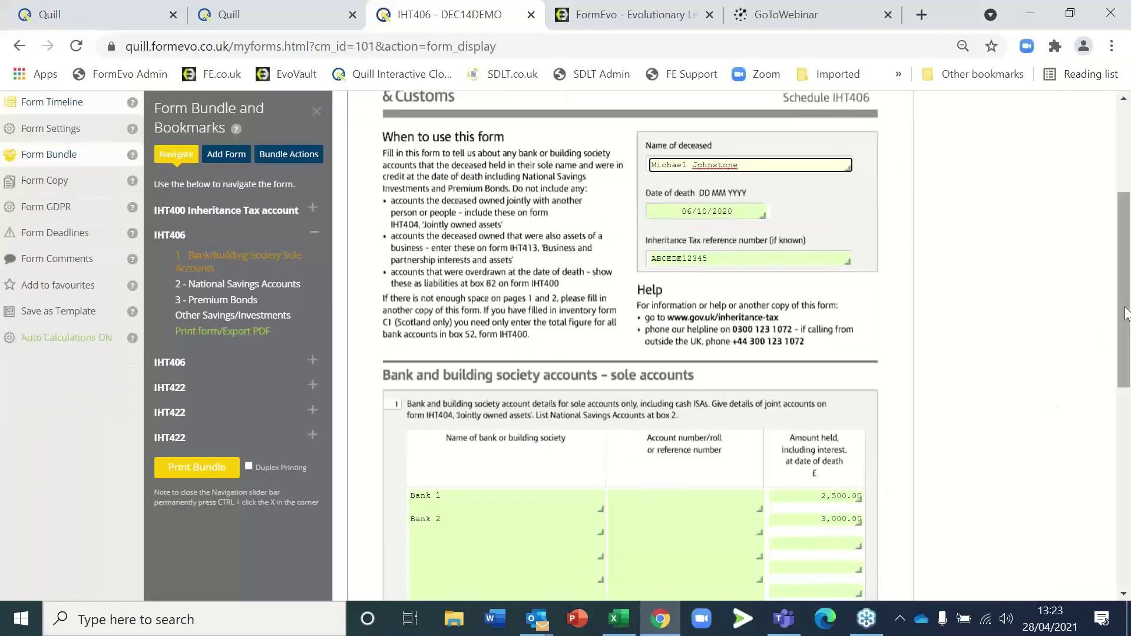
pyautogui.moveTo(1127, 330); pyautogui.dragTo(1128, 420)
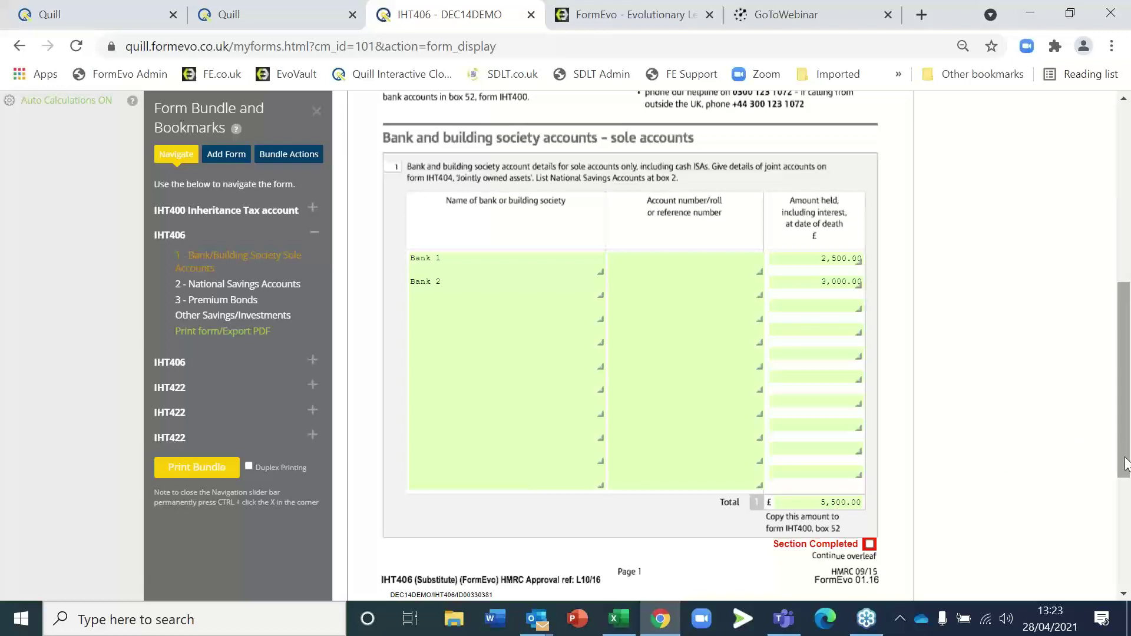
pyautogui.moveTo(1125, 464); pyautogui.dragTo(1127, 310)
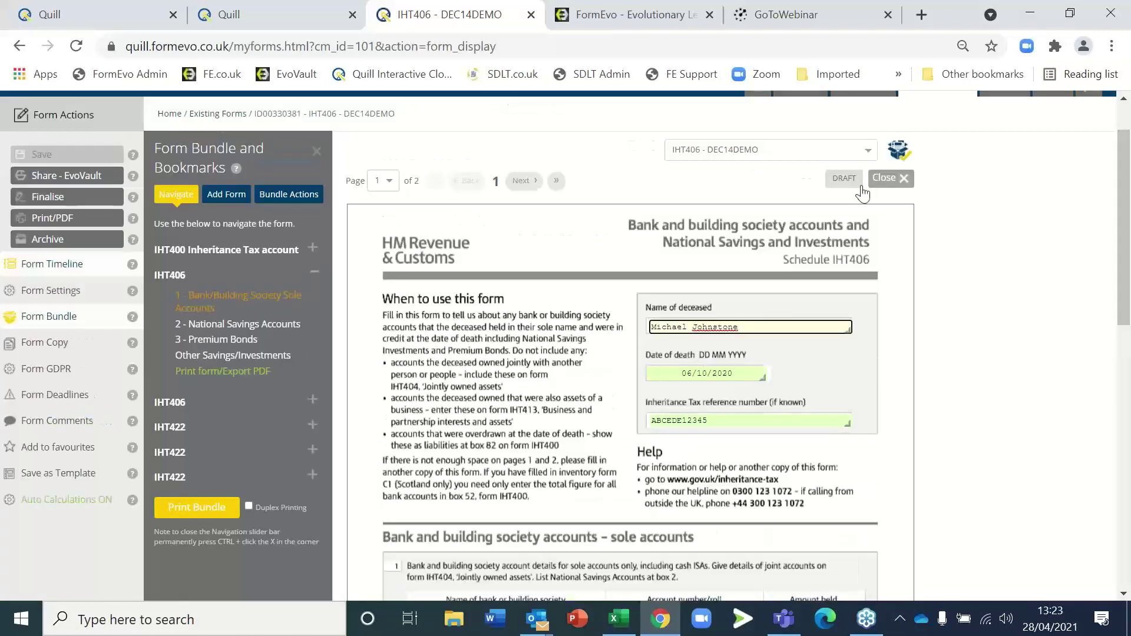
# - View the second IHT406 schedule's Bank 3 account of 1,000.00, then switch back to IHT400
pyautogui.click(863, 154)
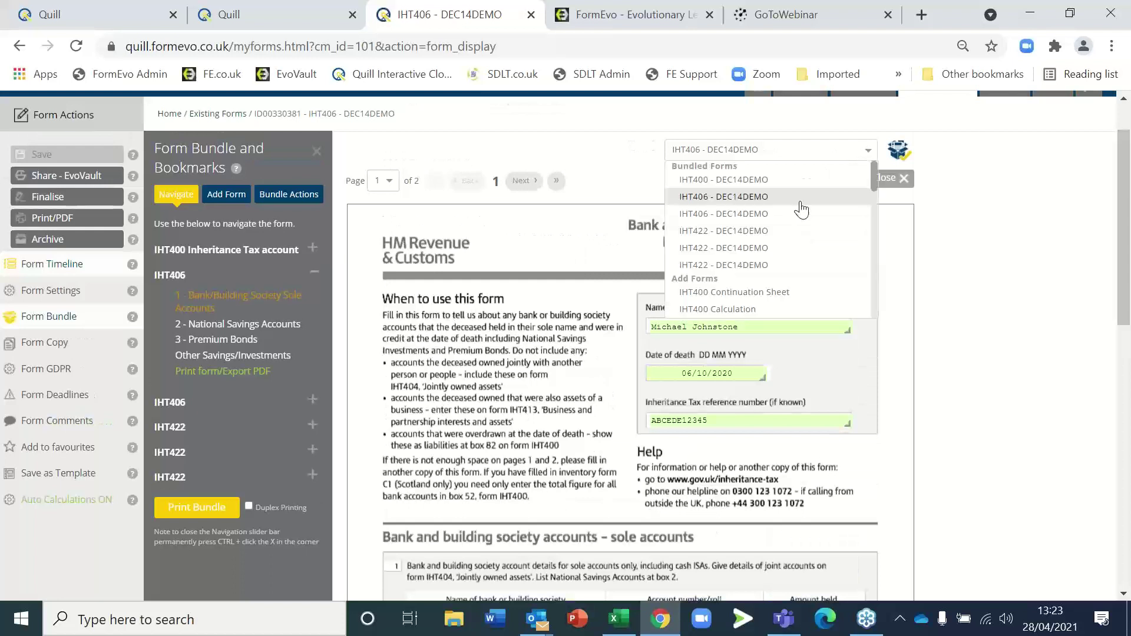
pyautogui.click(698, 217)
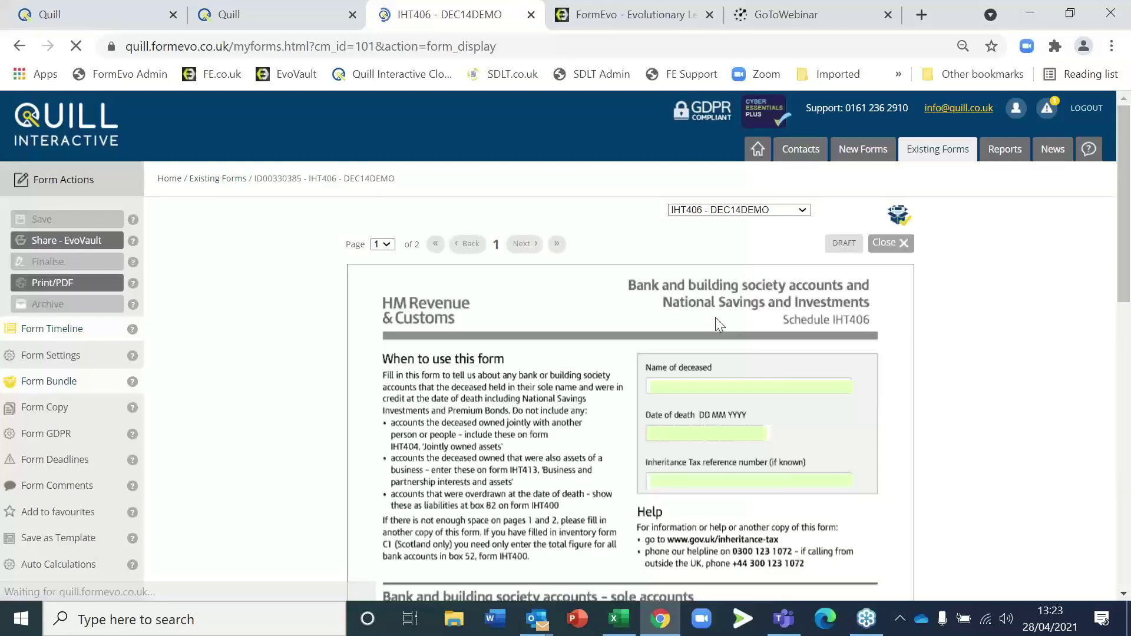
pyautogui.moveTo(1122, 293); pyautogui.dragTo(1125, 436)
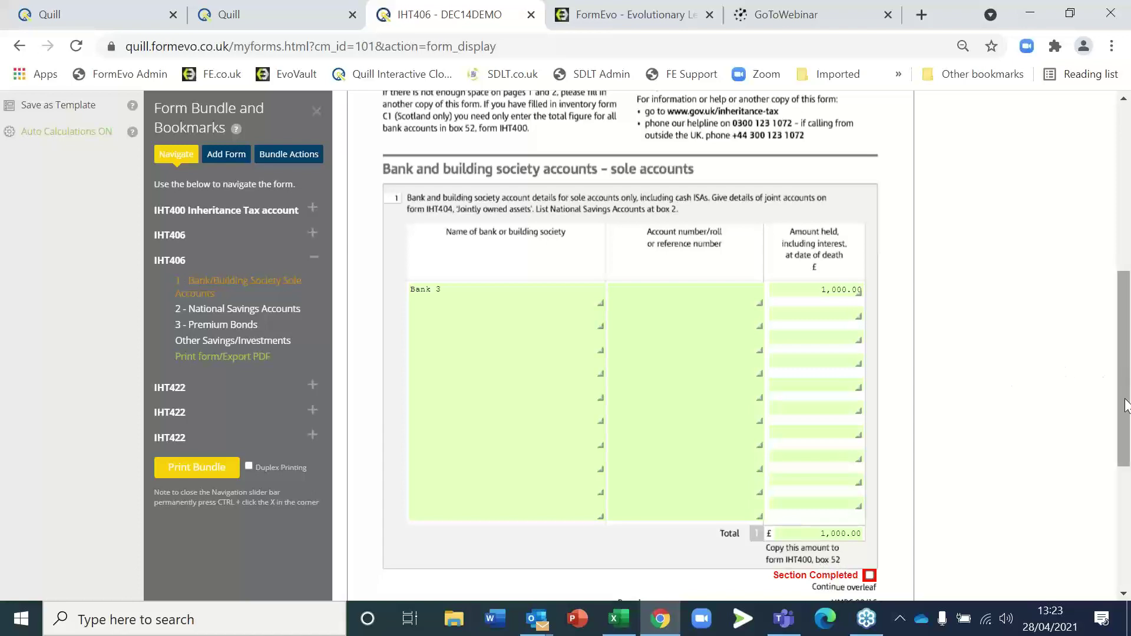
pyautogui.scroll(1, 1118, 347)
pyautogui.scroll(10, 1117, 347)
pyautogui.click(868, 214)
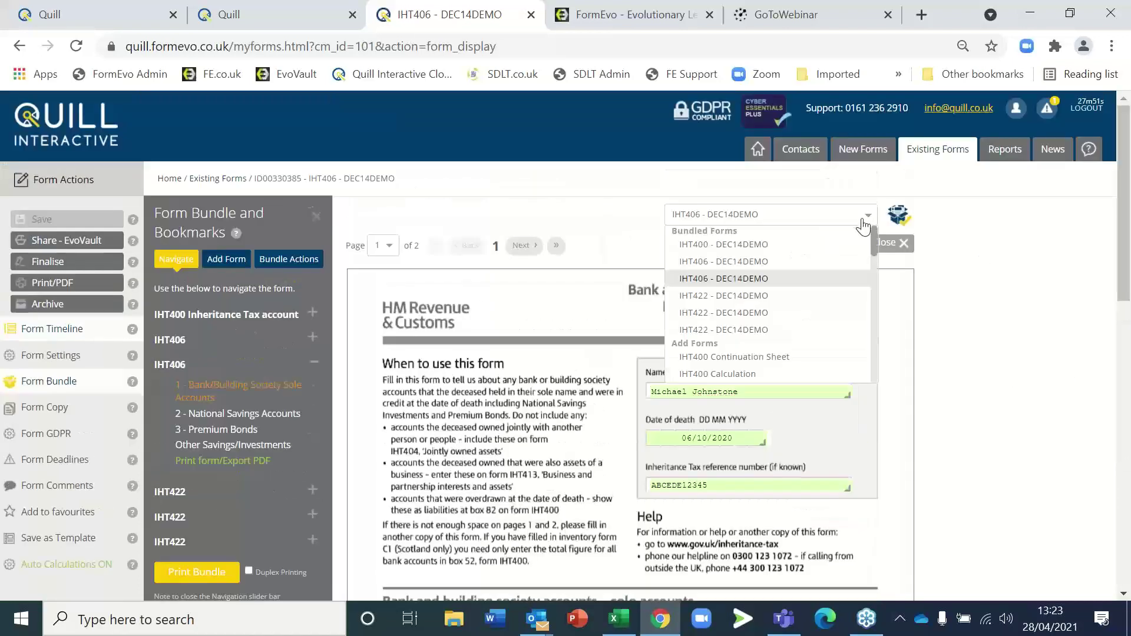
pyautogui.click(717, 246)
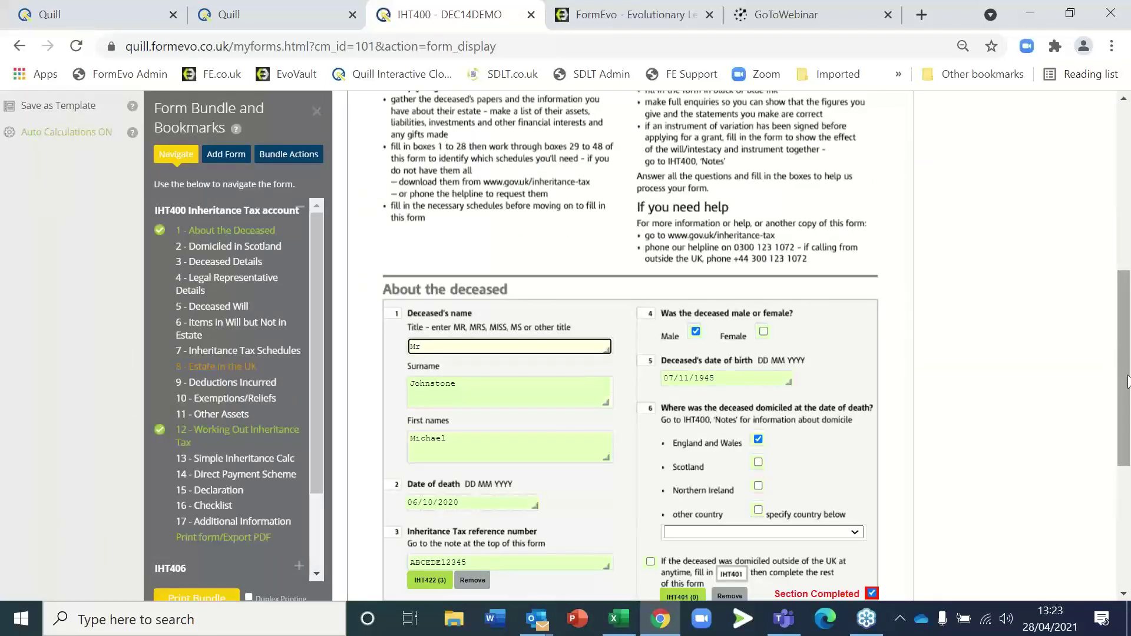
# - Jump to IHT400 page 7, Estate in the UK, where box 52 shows 6,500.00
pyautogui.moveTo(1127, 382); pyautogui.dragTo(1125, 253)
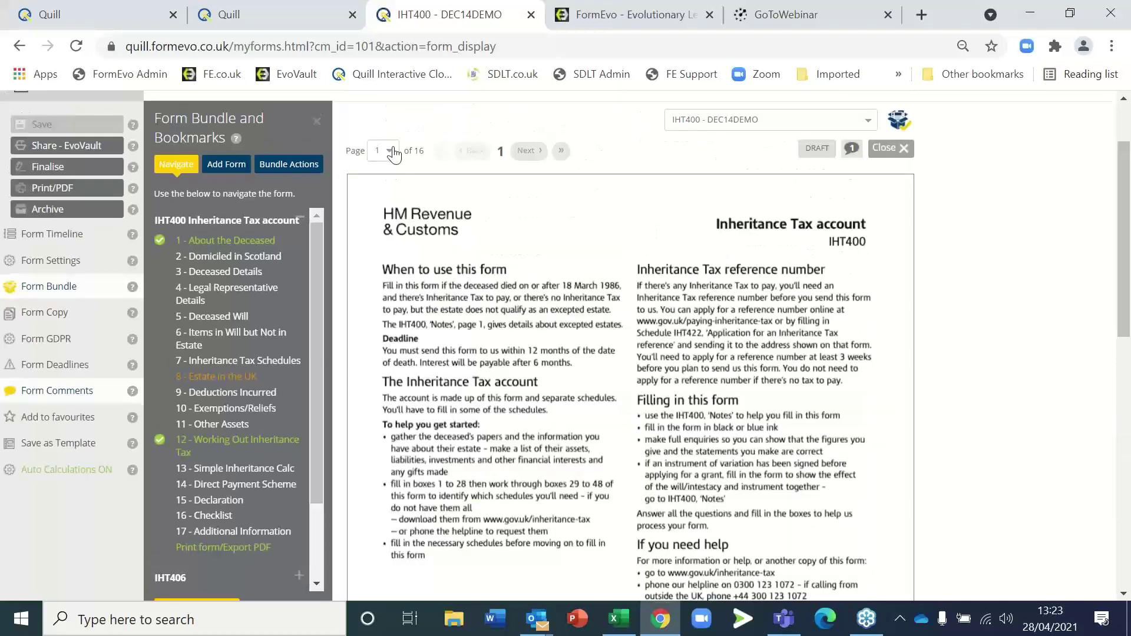
pyautogui.click(391, 151)
pyautogui.click(379, 273)
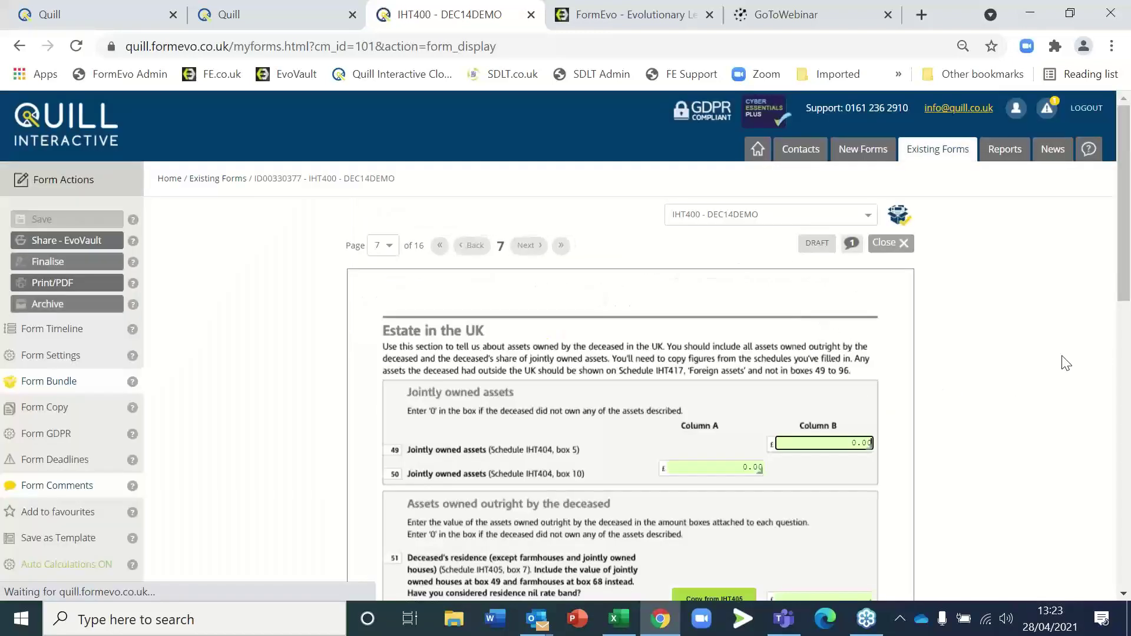
pyautogui.scroll(-4, 641, 404)
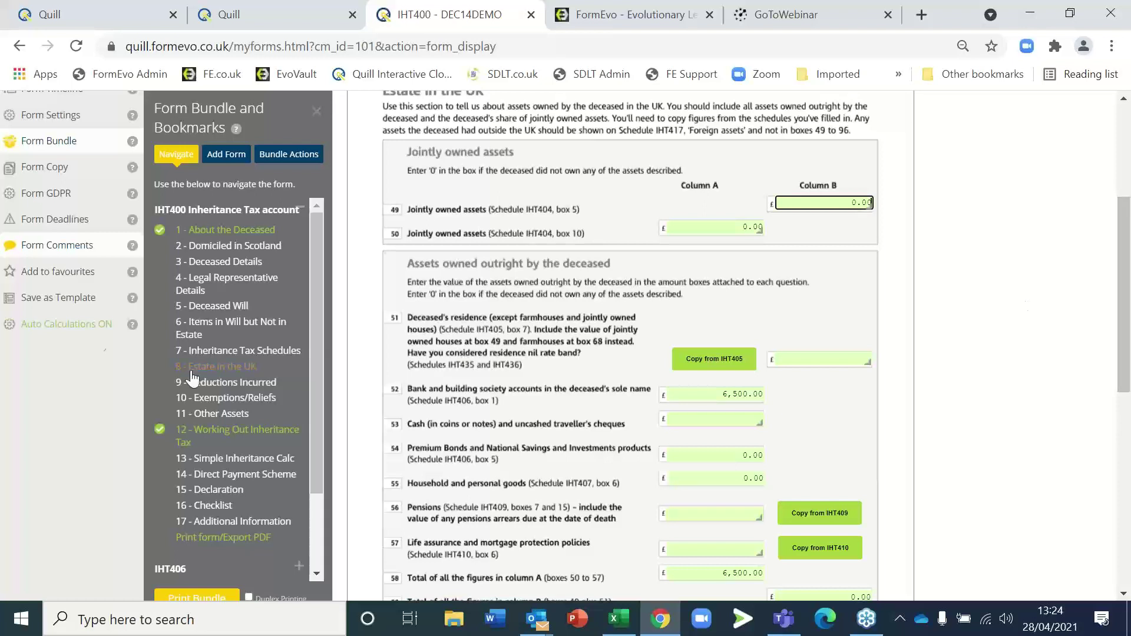
# - Toggle automatic calculations off and back on, and expand the IHT400 Inheritance Tax account bookmarks
pyautogui.click(73, 332)
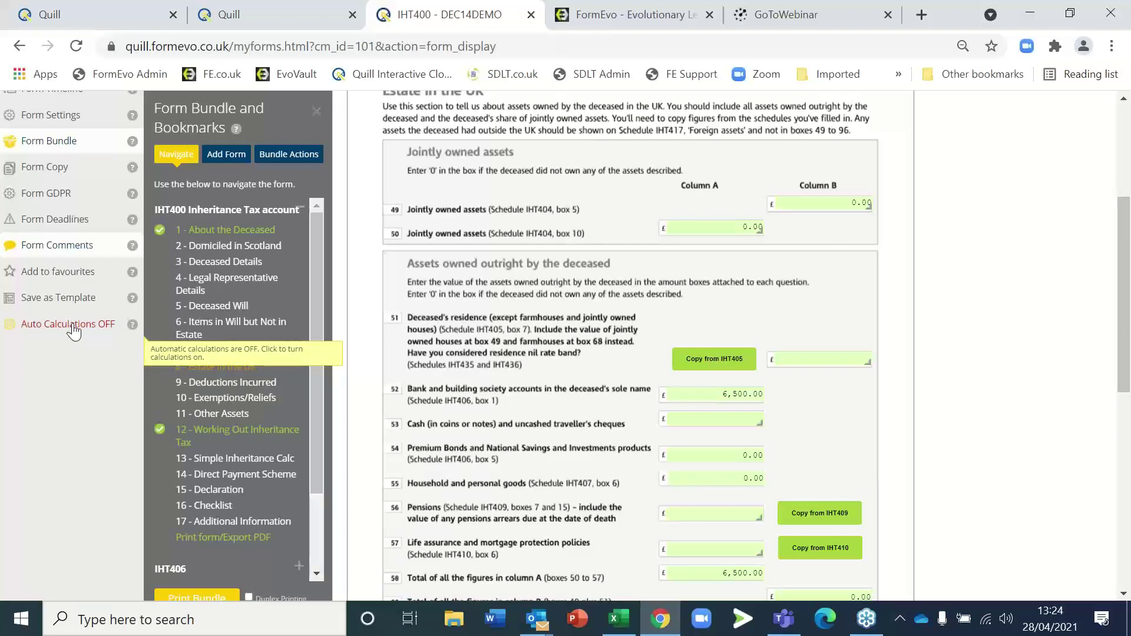
pyautogui.click(72, 330)
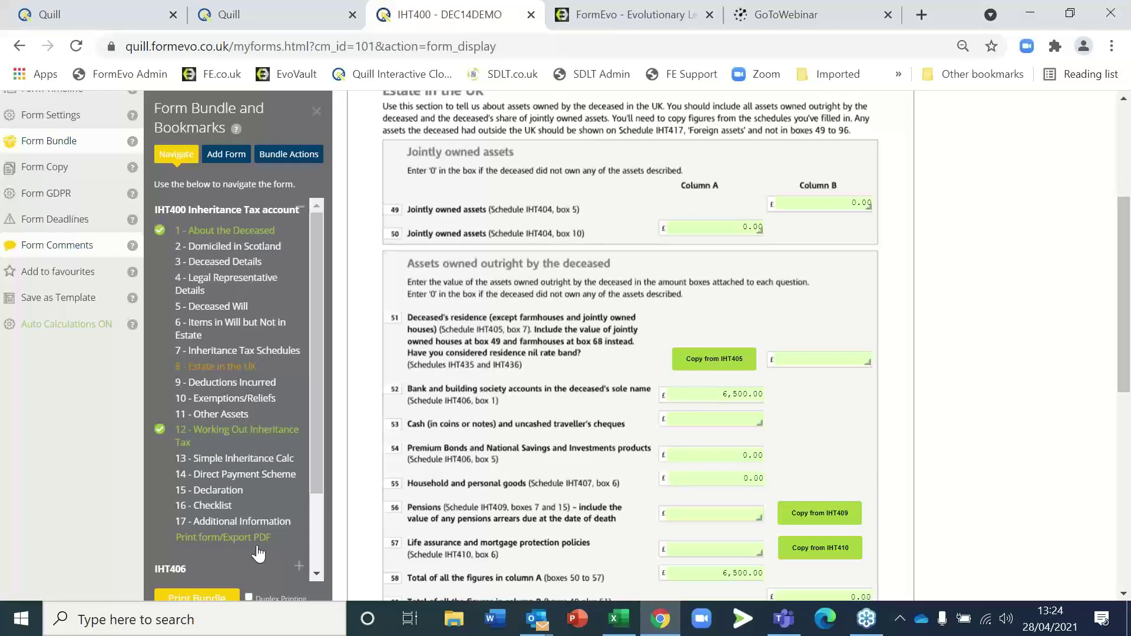
pyautogui.click(293, 213)
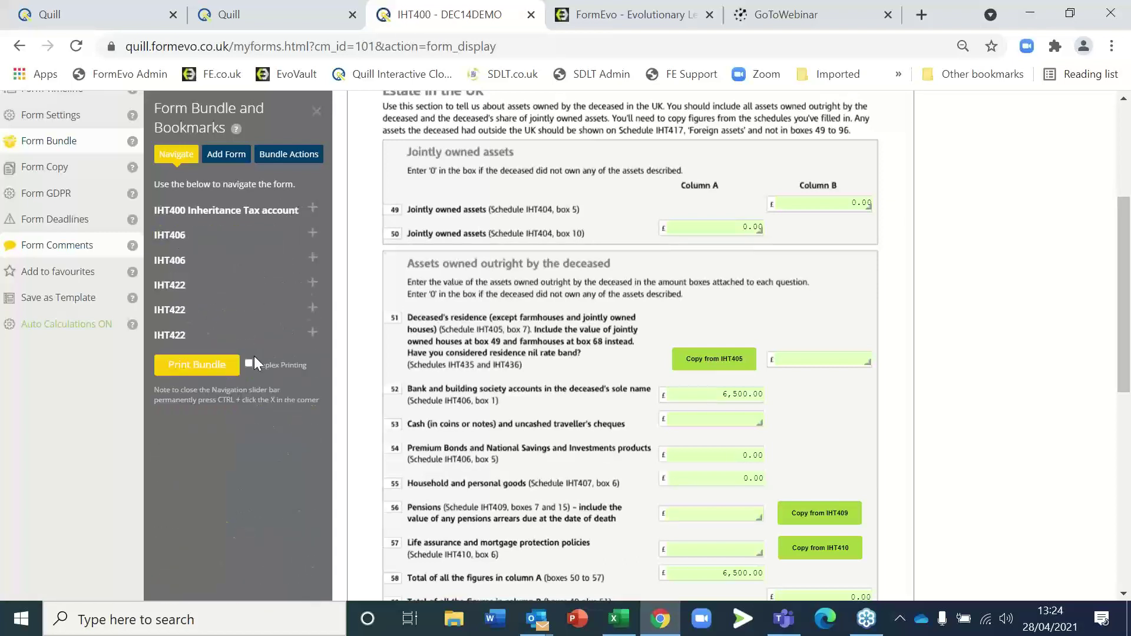
pyautogui.click(310, 209)
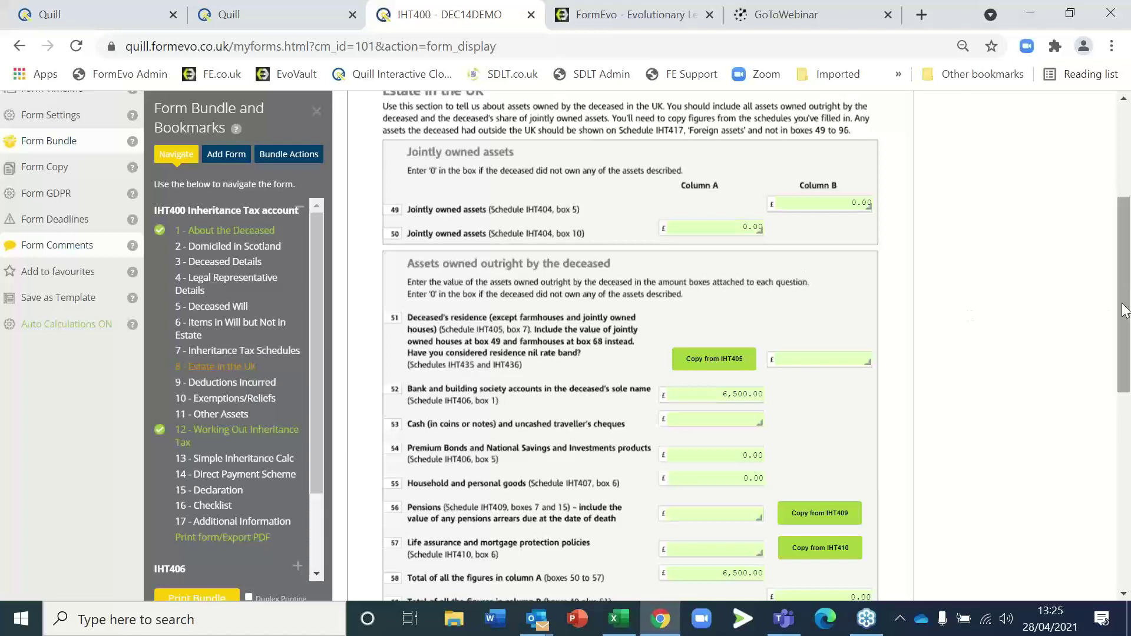
# - Review box 58 at 6,500.00 and box 59 at 0.00, then open the audit trail
pyautogui.moveTo(1125, 310); pyautogui.dragTo(1126, 406)
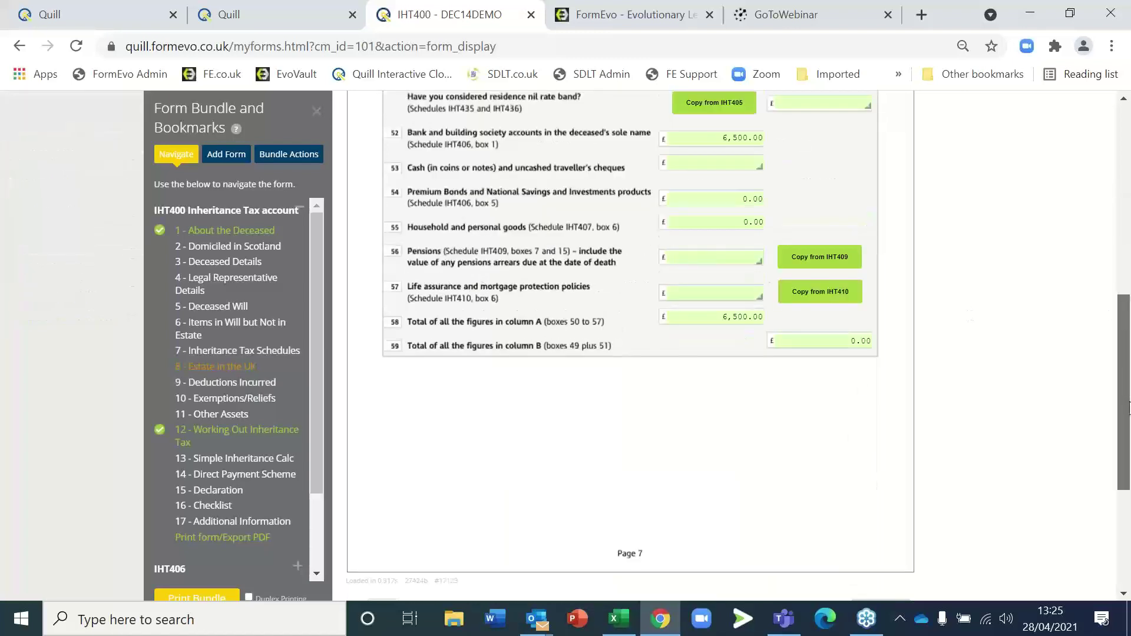
pyautogui.scroll(-4, 868, 431)
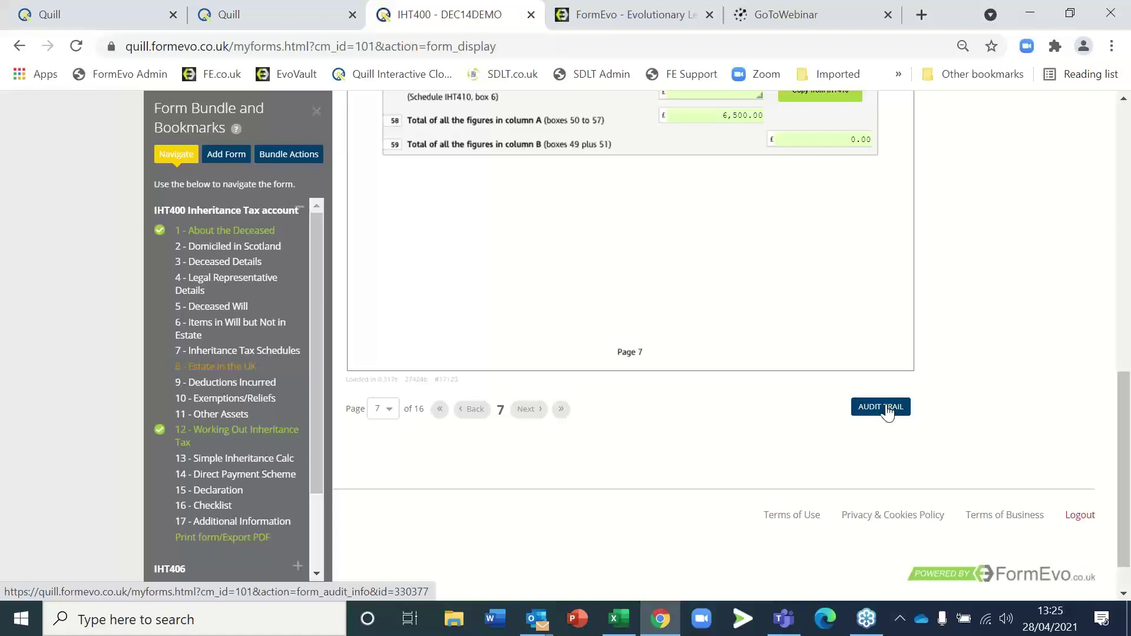
pyautogui.click(887, 411)
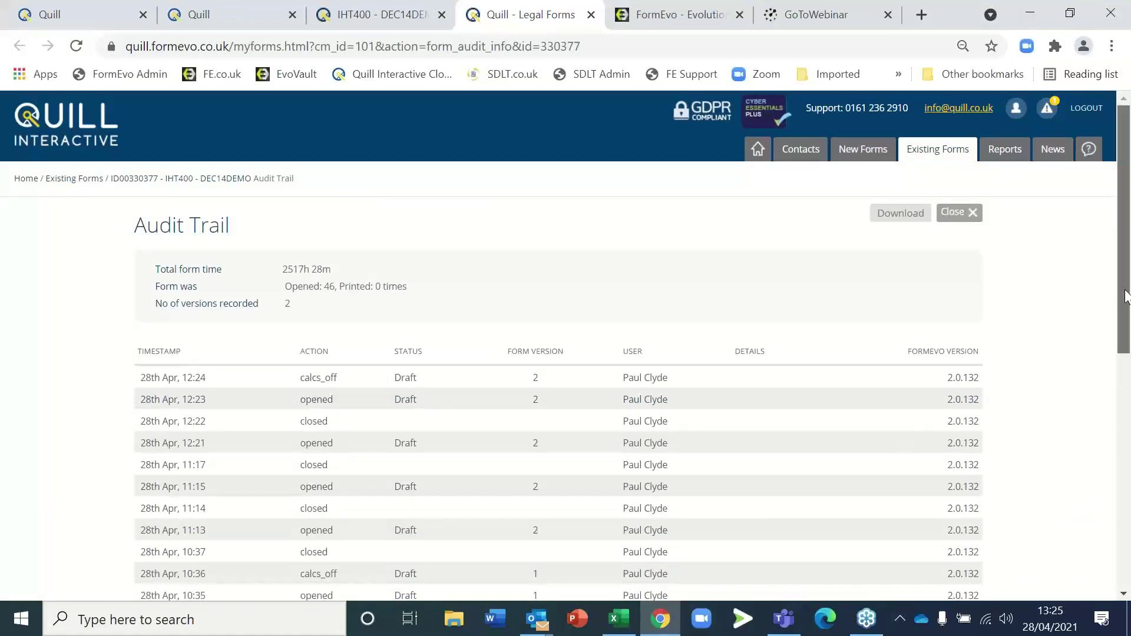
# - Scroll through the IHT400 audit trail, close it, and close the form to reach the save prompt
pyautogui.moveTo(1126, 297); pyautogui.dragTo(1119, 382)
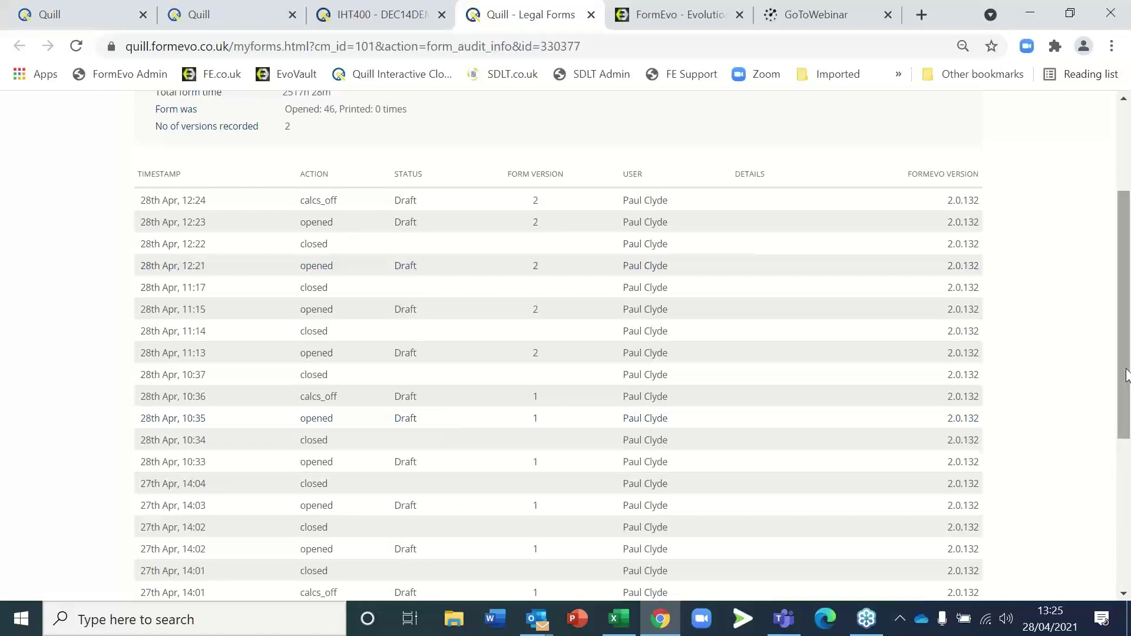
pyautogui.moveTo(1126, 375); pyautogui.dragTo(1123, 280)
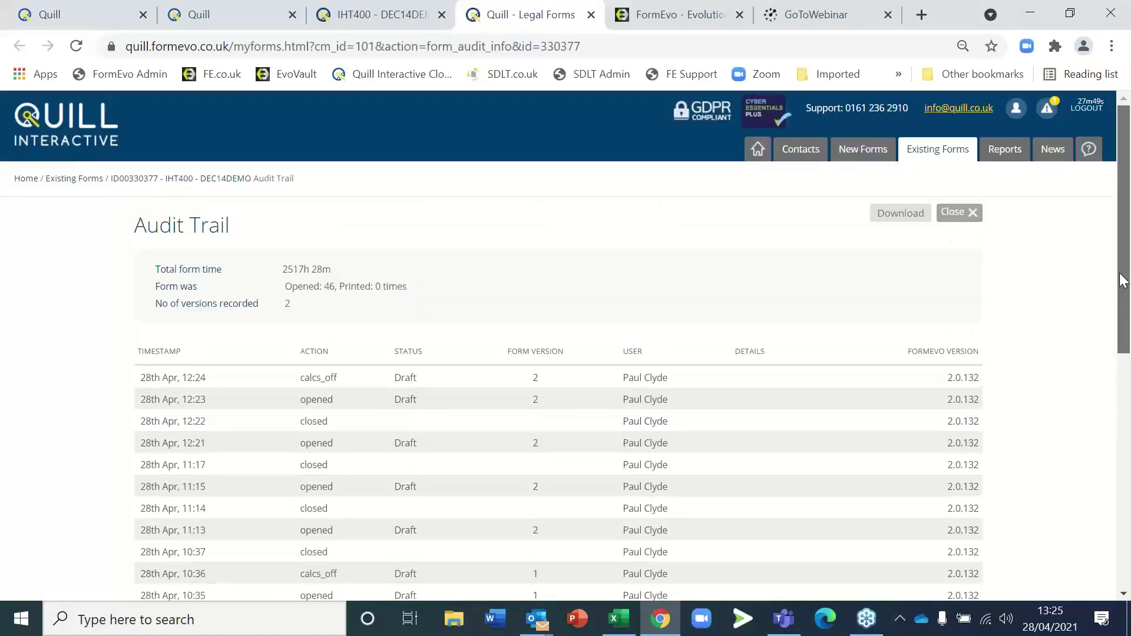
pyautogui.hotkey('ctrl', 'w')
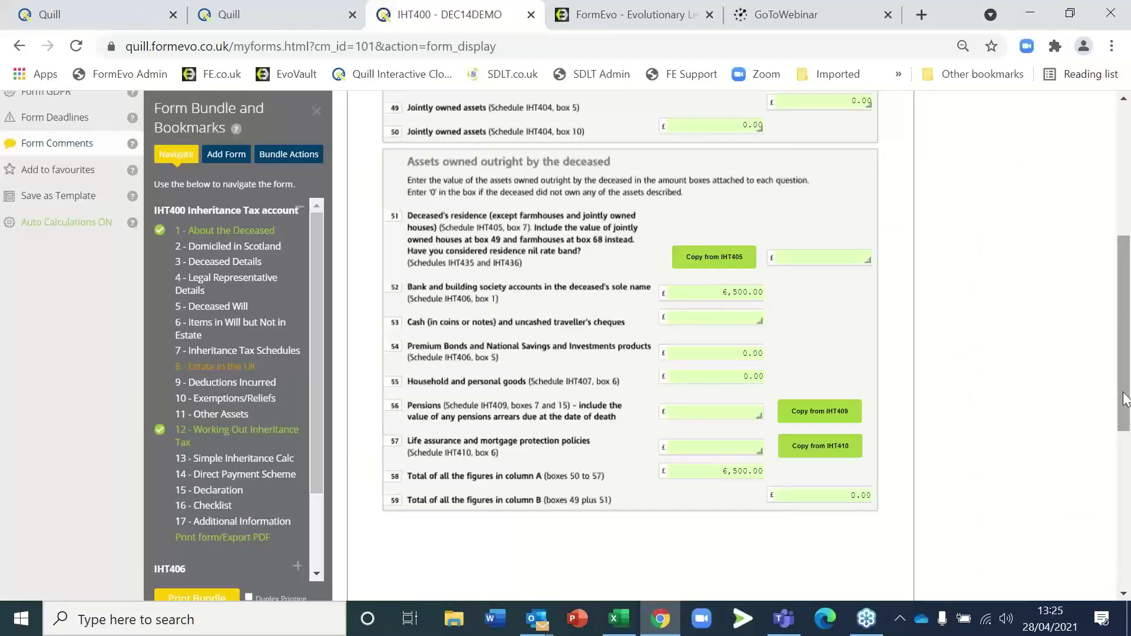
pyautogui.scroll(5, 1125, 293)
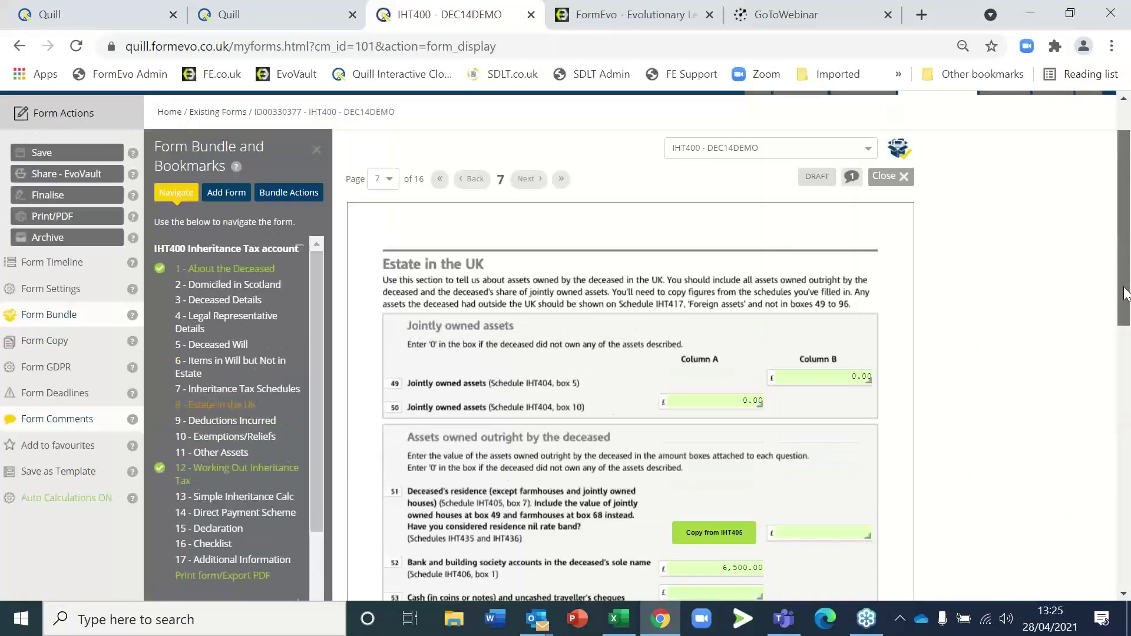
pyautogui.click(903, 176)
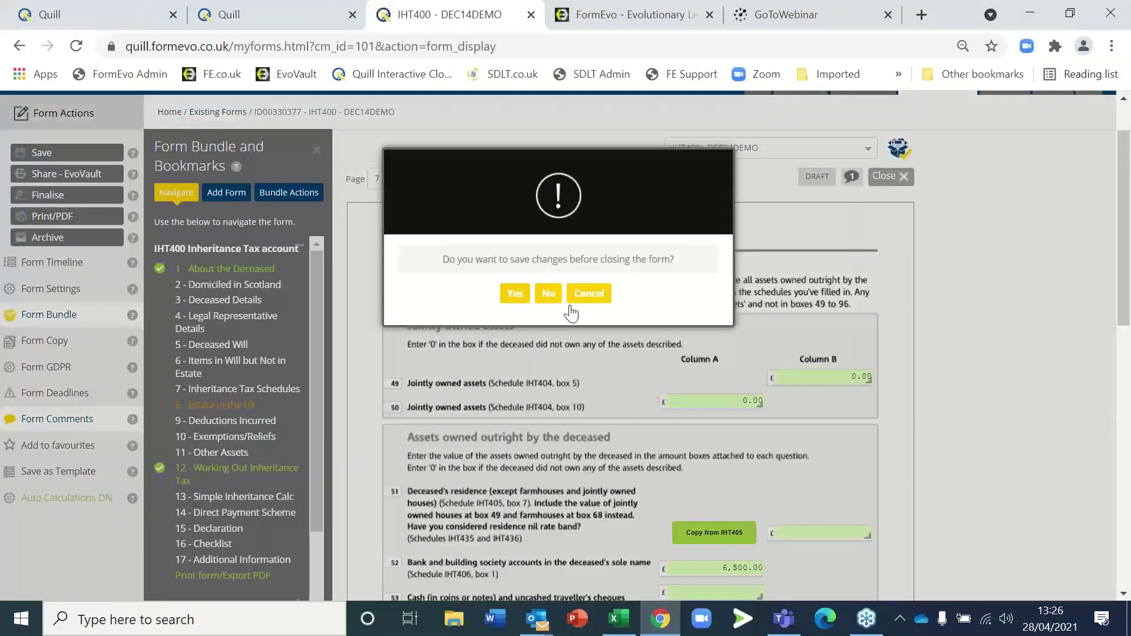
# - Save the IHT400 form's changes and scroll through the Existing Forms drafts list
pyautogui.click(515, 294)
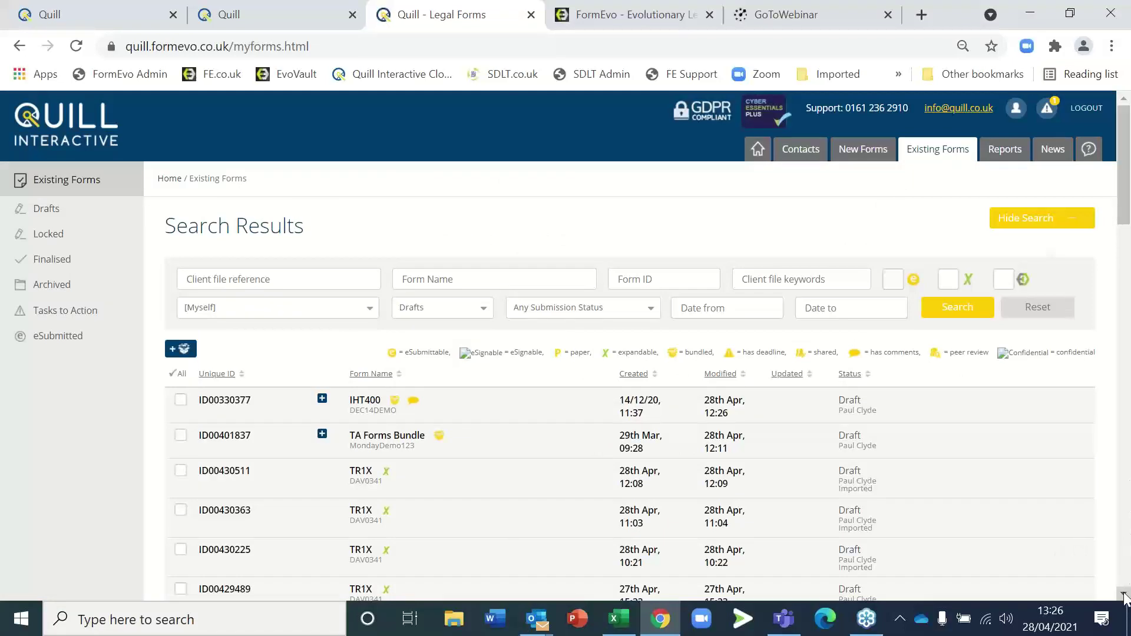
pyautogui.scroll(-4, 1125, 596)
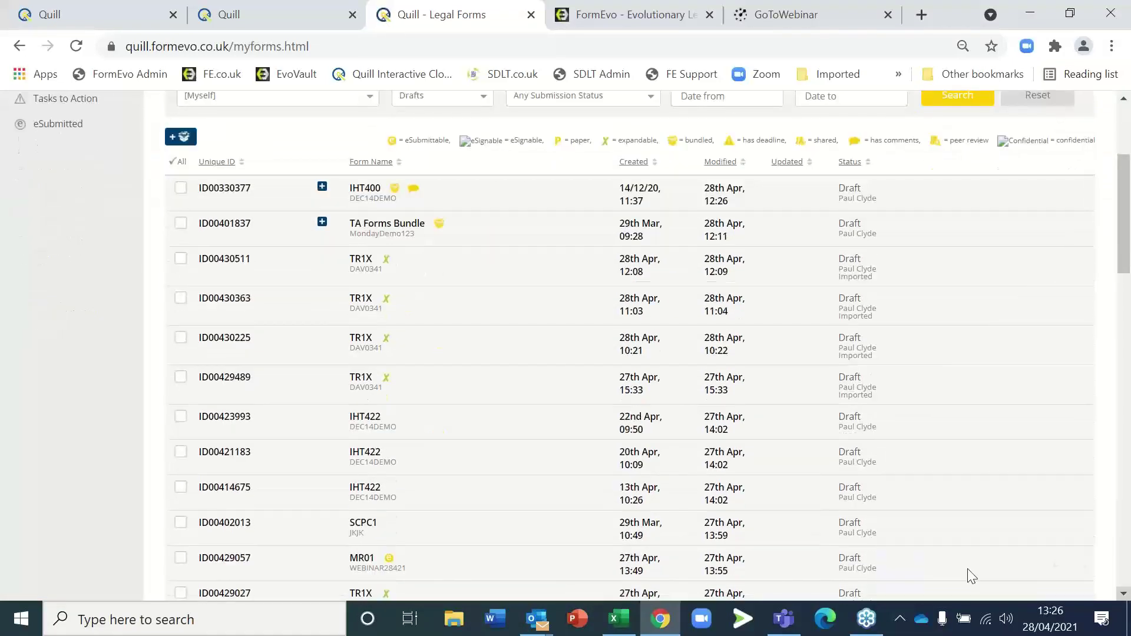
# - Open the MR01 Particulars of a charge draft from the Search Results list
pyautogui.click(361, 558)
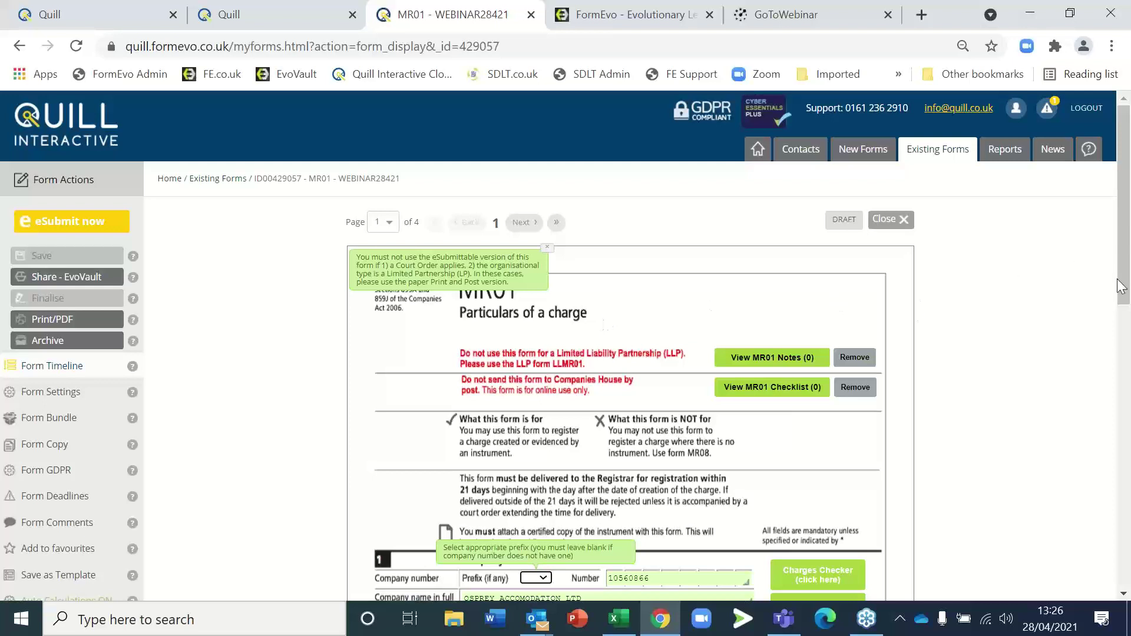
pyautogui.moveTo(1123, 284); pyautogui.dragTo(1123, 319)
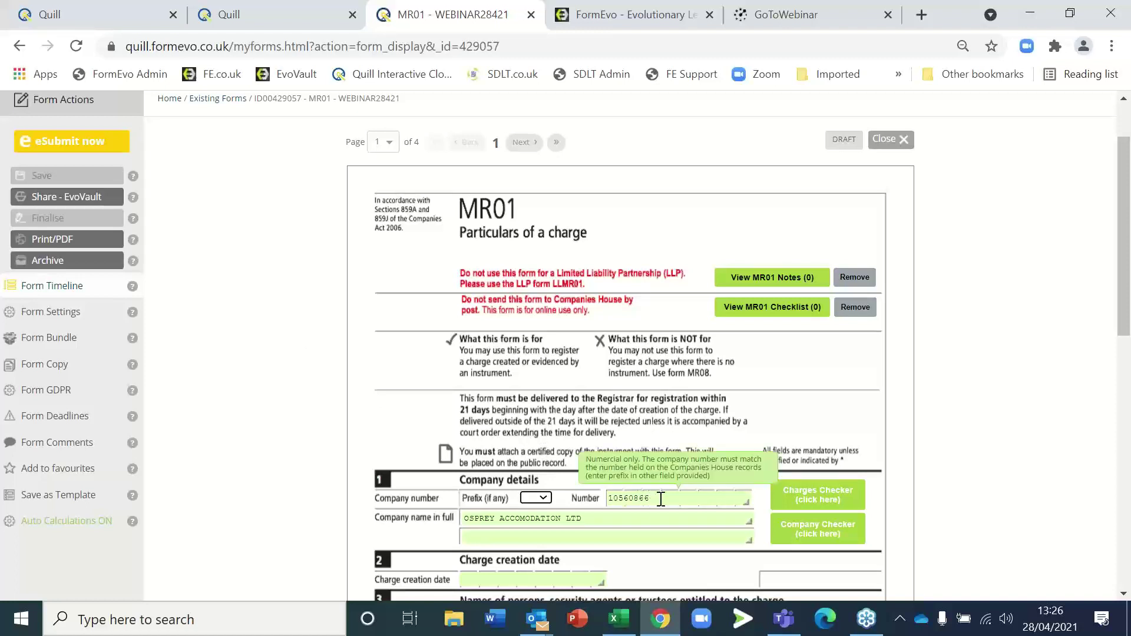
pyautogui.click(819, 499)
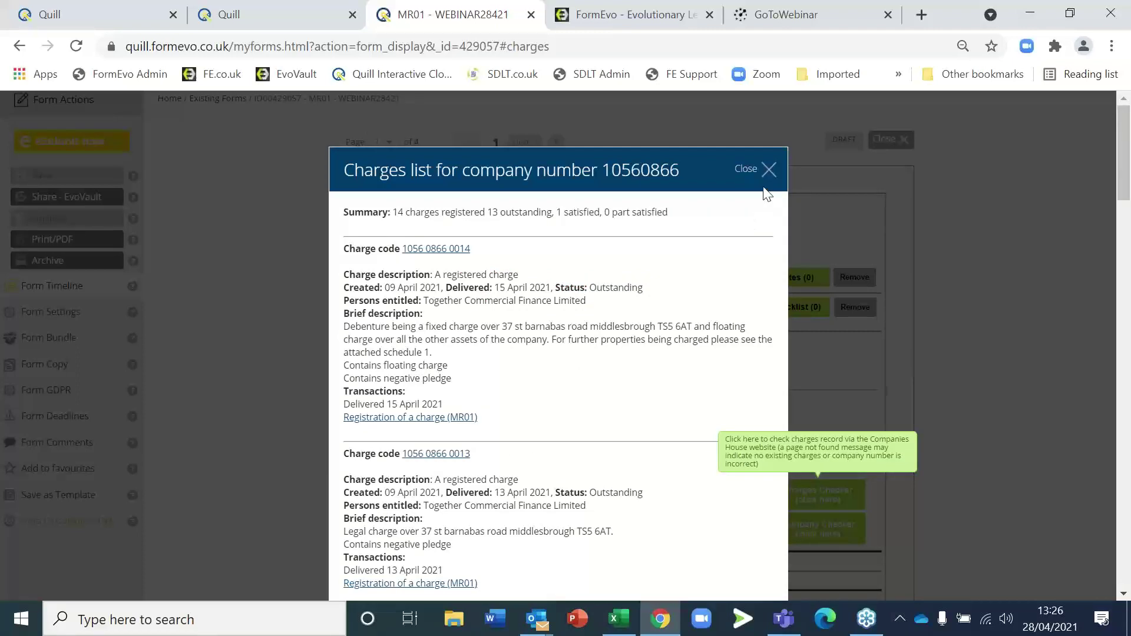
pyautogui.click(769, 170)
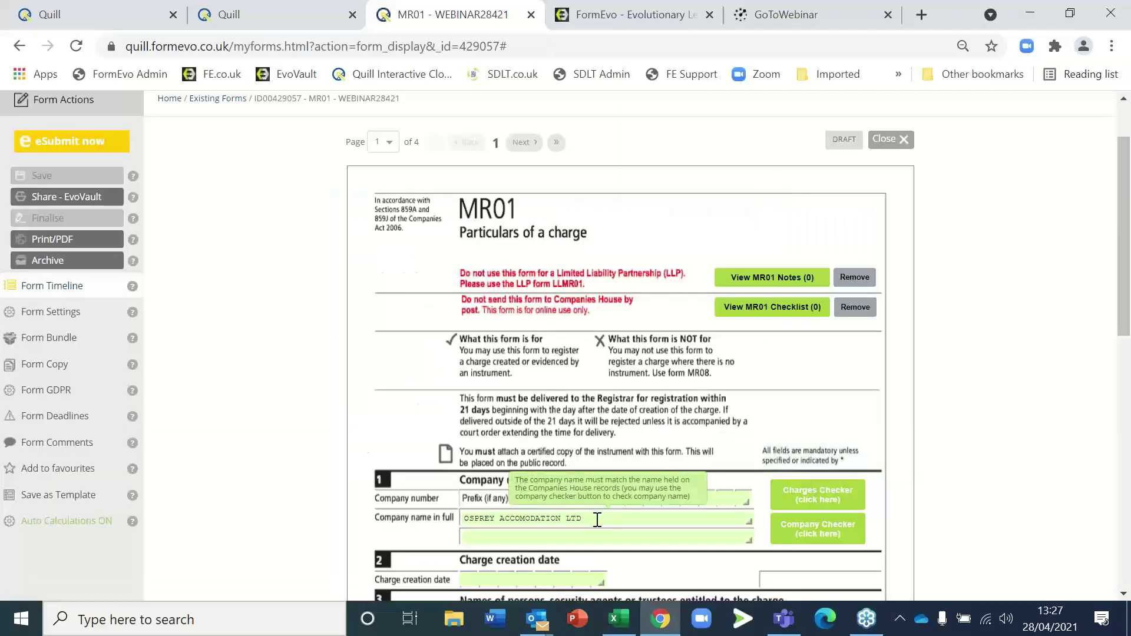
pyautogui.click(598, 518)
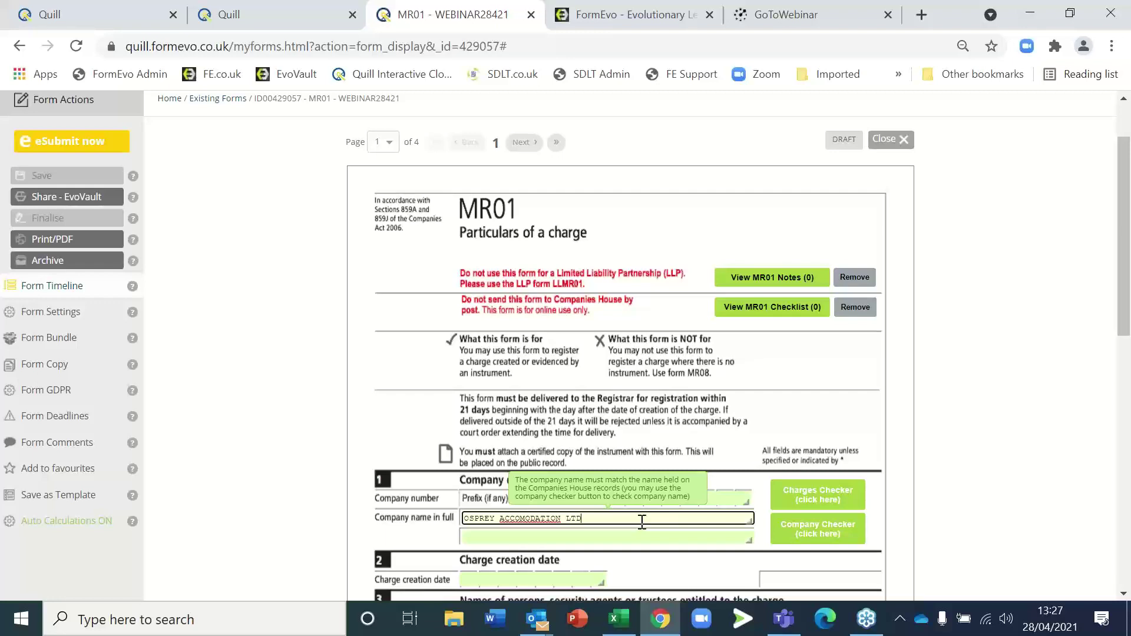
pyautogui.click(818, 531)
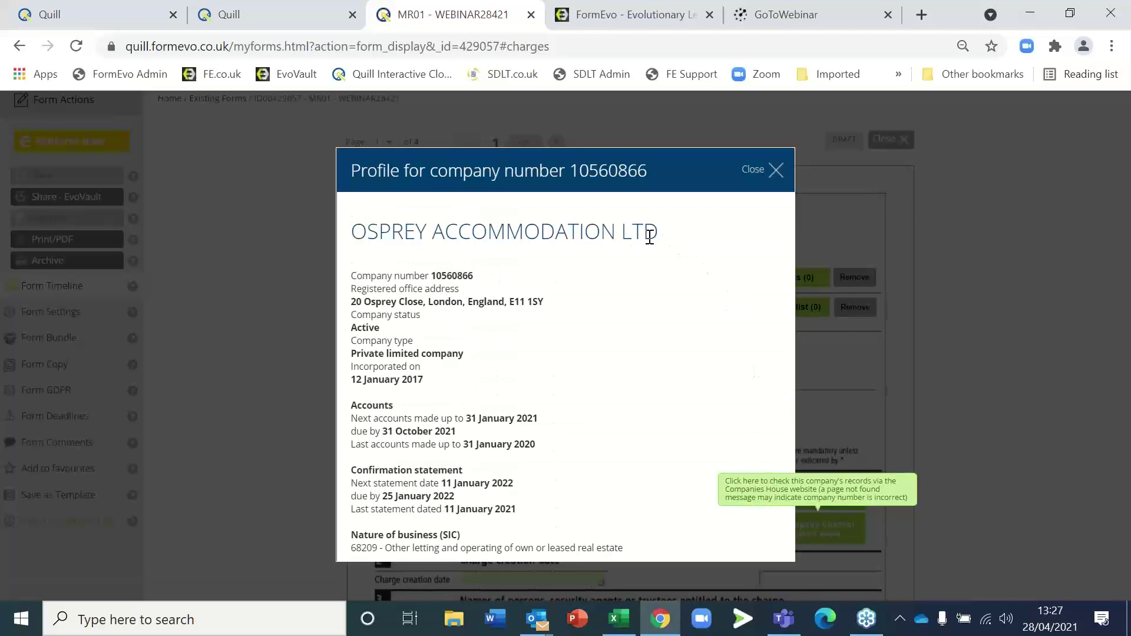
pyautogui.click(777, 171)
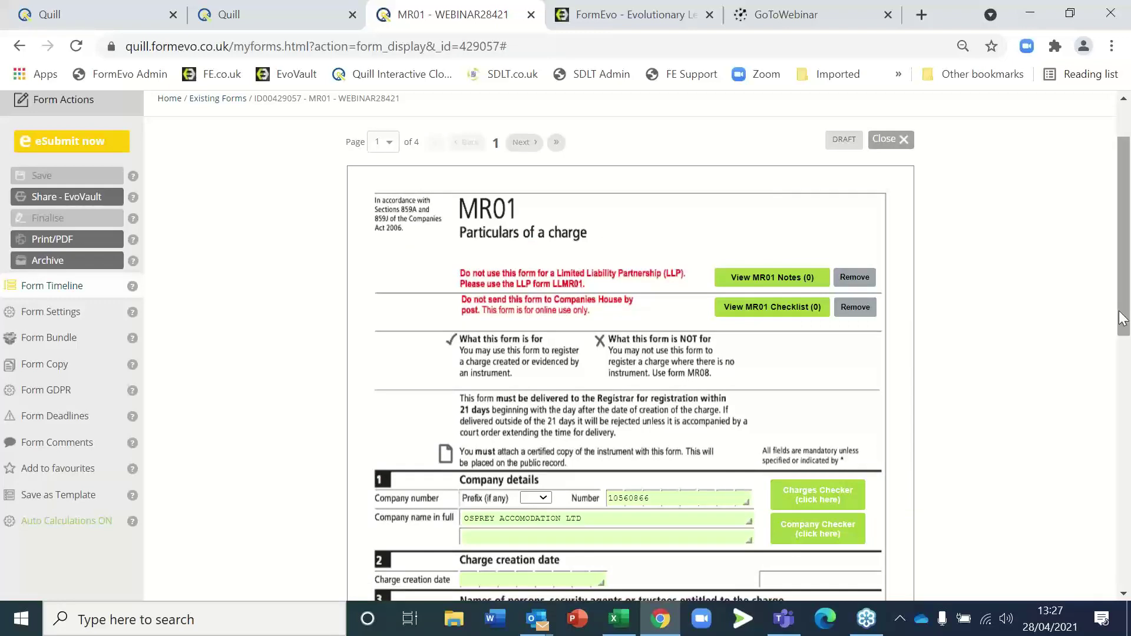
pyautogui.scroll(2, 1126, 330)
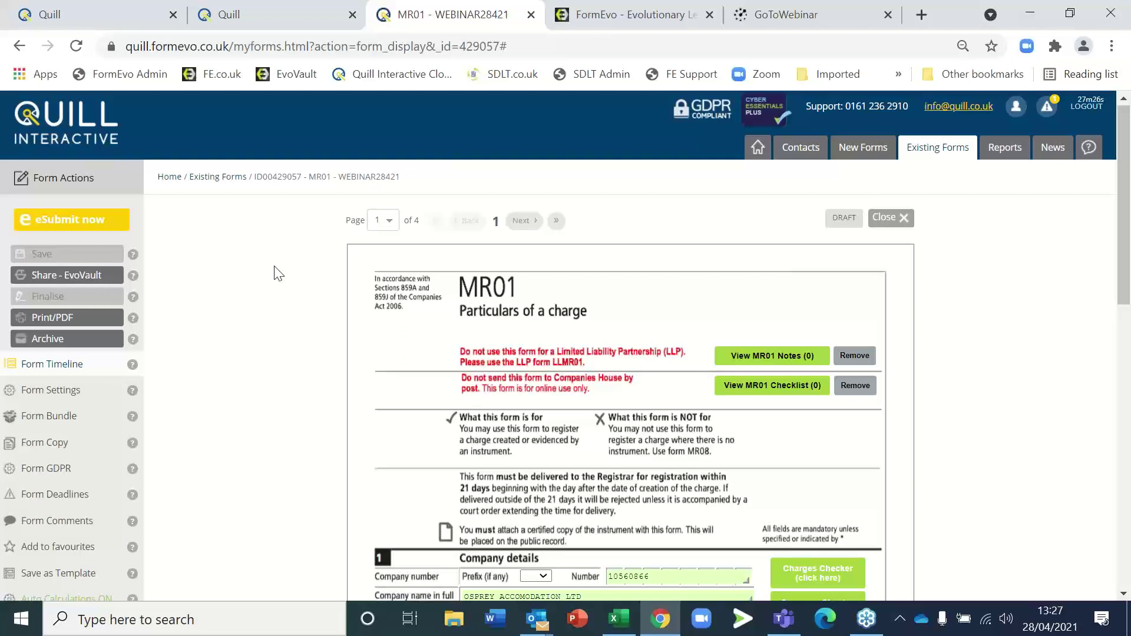
# - Close the MR01 draft to get back to the Existing Forms search results
pyautogui.click(904, 217)
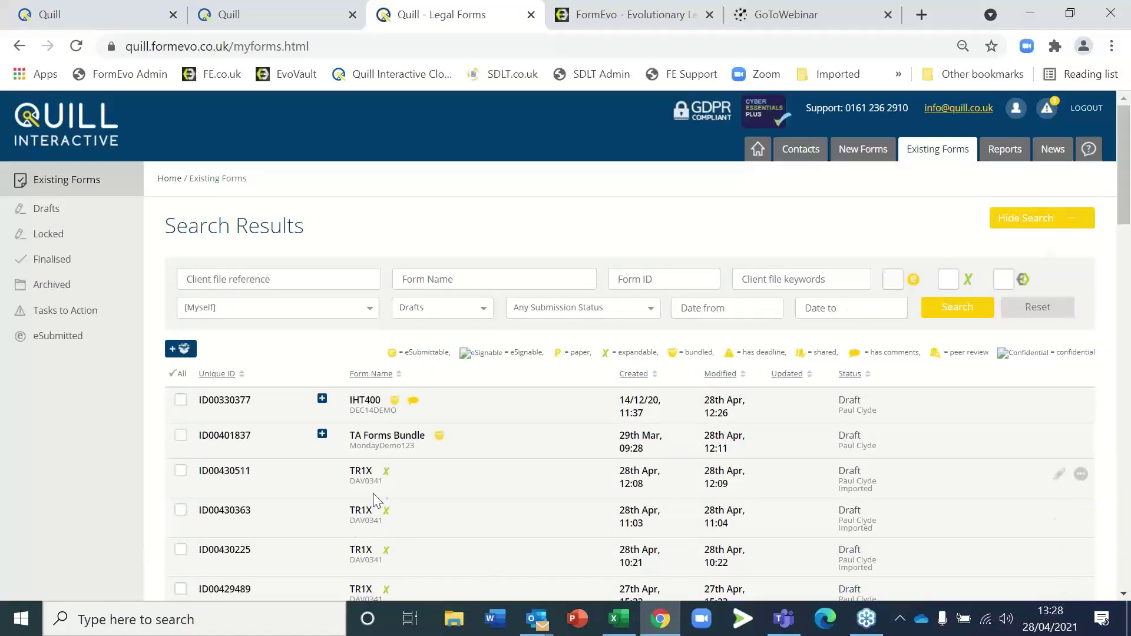
pyautogui.click(380, 439)
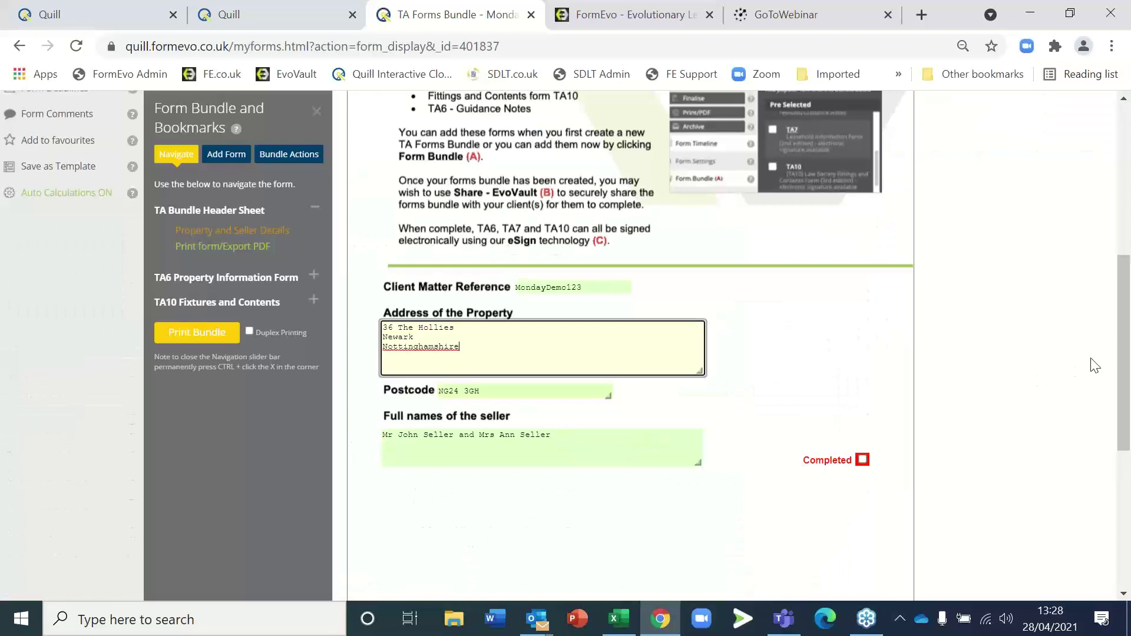
pyautogui.moveTo(1118, 369); pyautogui.dragTo(1120, 349)
pyautogui.scroll(2, 1120, 348)
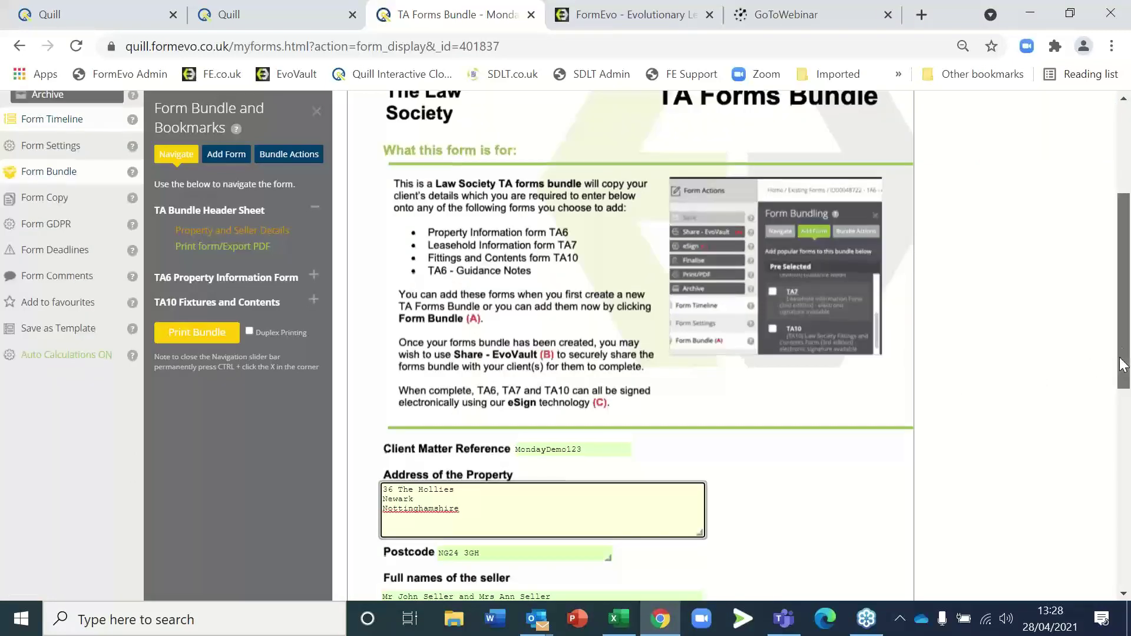
pyautogui.scroll(1, 1123, 342)
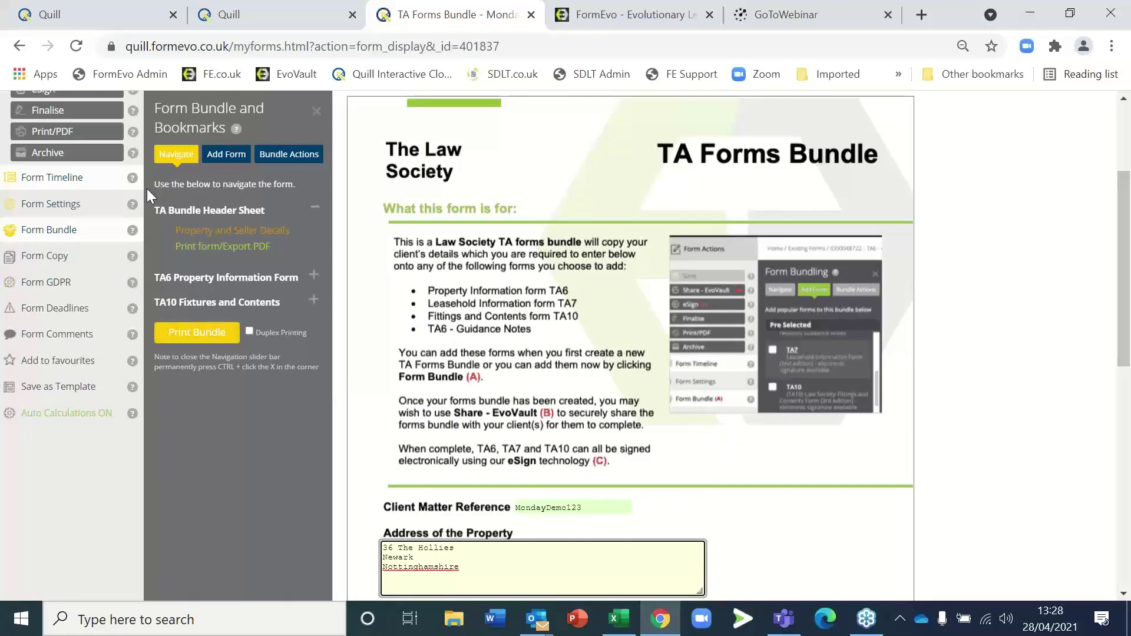
pyautogui.scroll(3, 1115, 278)
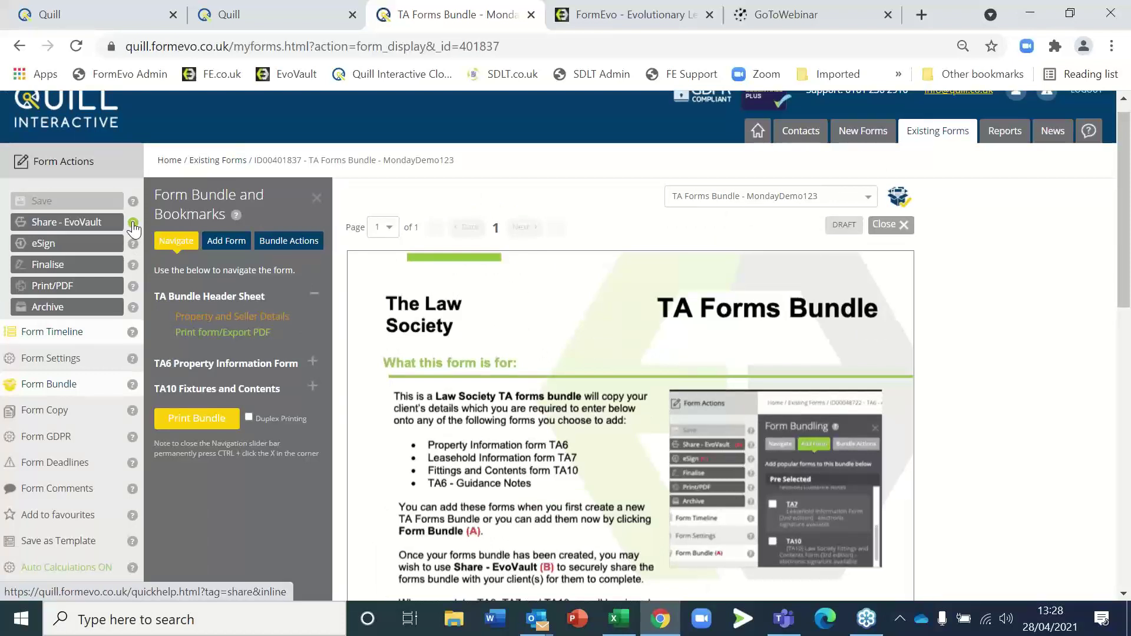
pyautogui.click(133, 224)
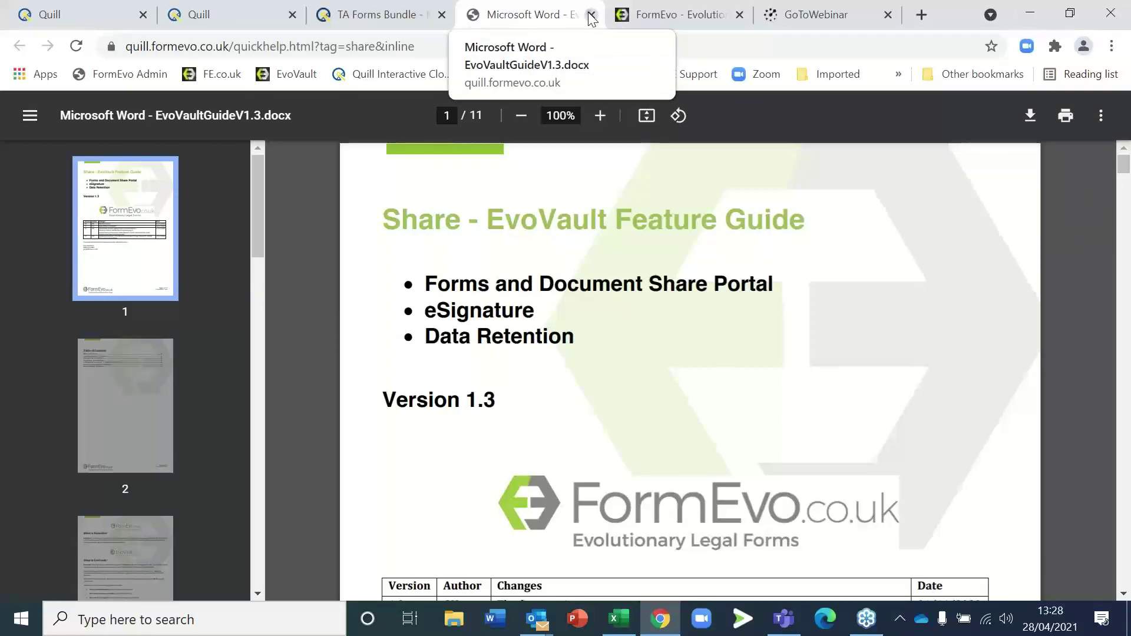
pyautogui.click(592, 17)
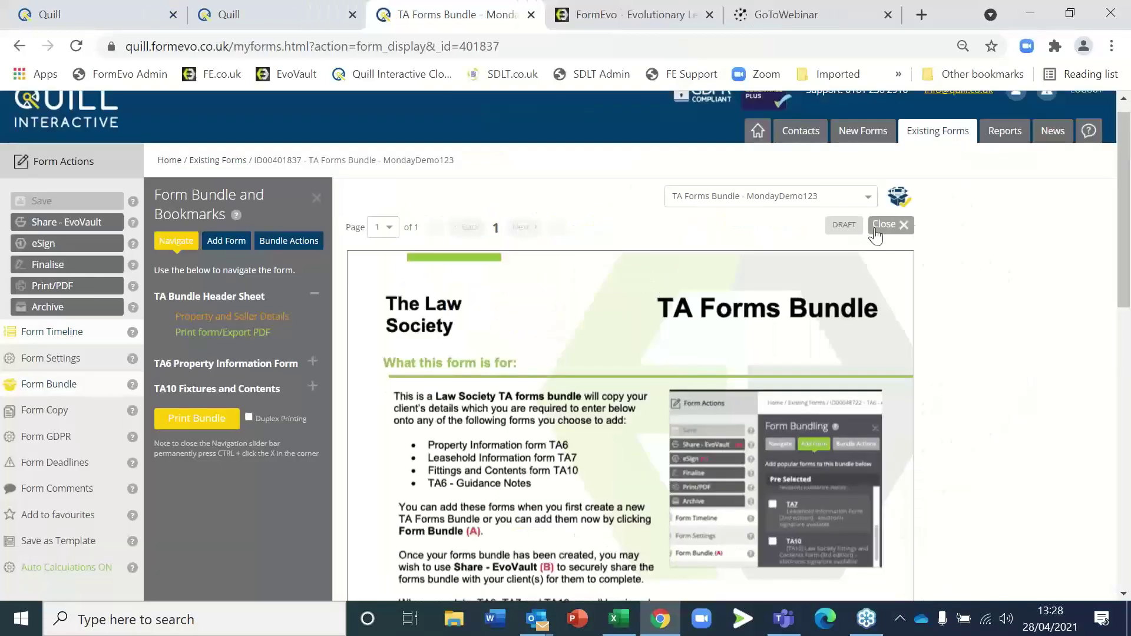
# - Close the TA Forms Bundle form
pyautogui.click(904, 225)
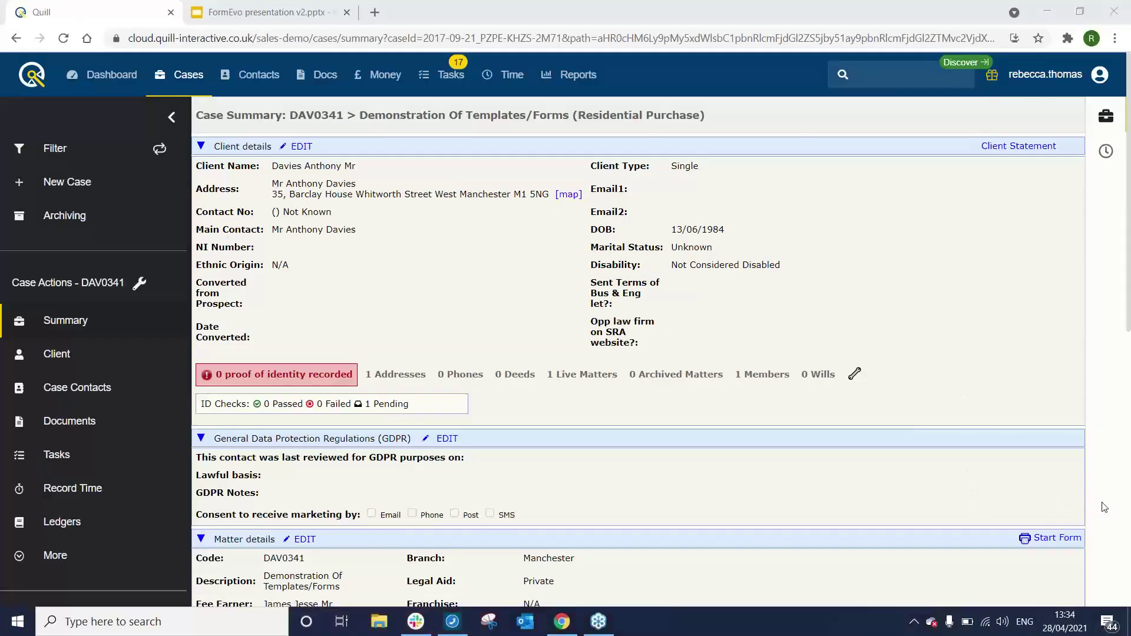
# - List case DAV0341's saved forms under Documents, Forms, showing its draft TR1X forms
pyautogui.click(1102, 504)
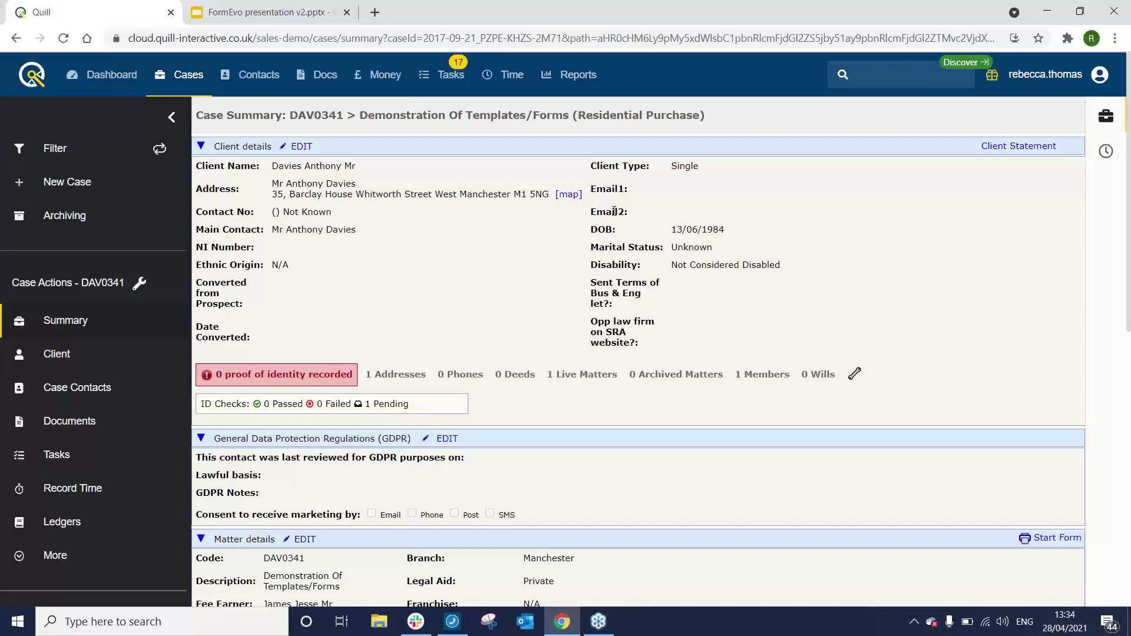
pyautogui.click(73, 419)
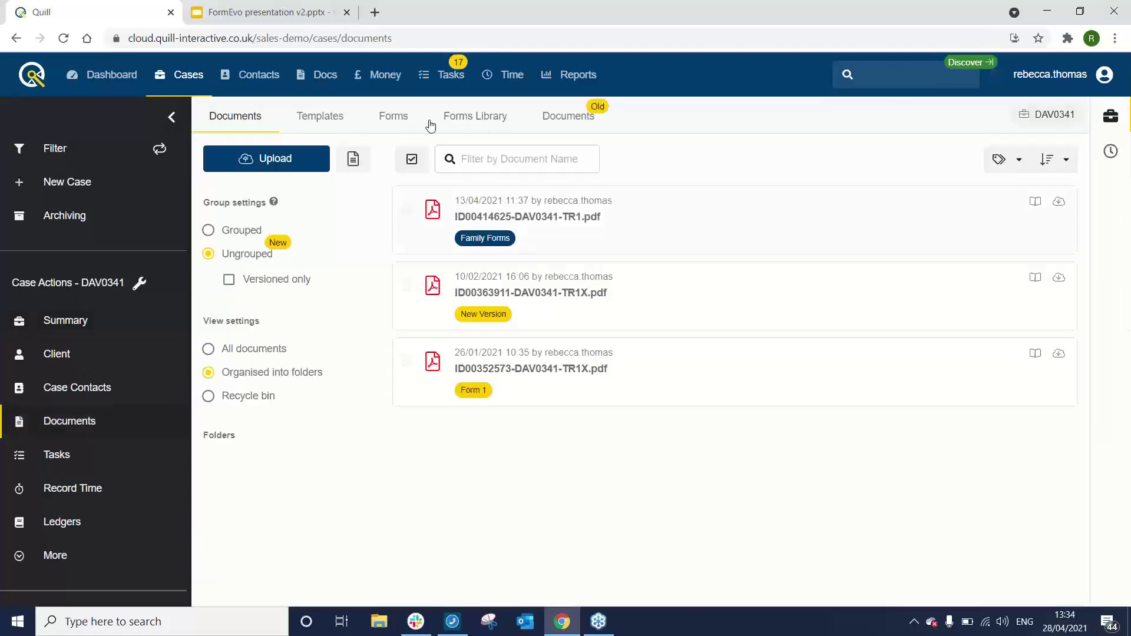
pyautogui.click(396, 122)
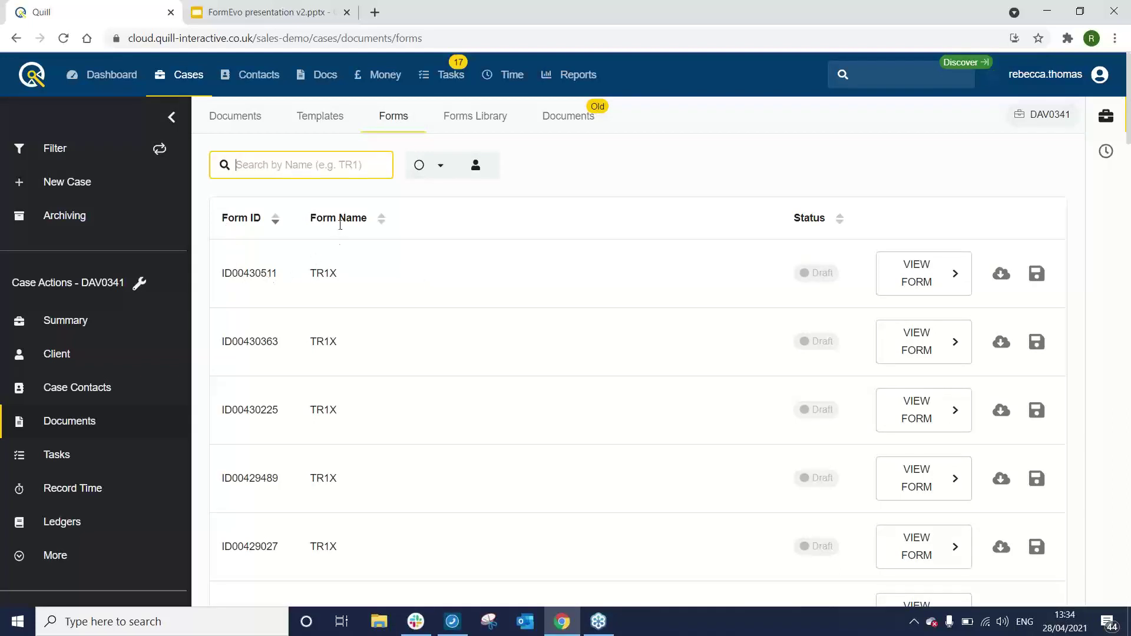
pyautogui.click(1117, 99)
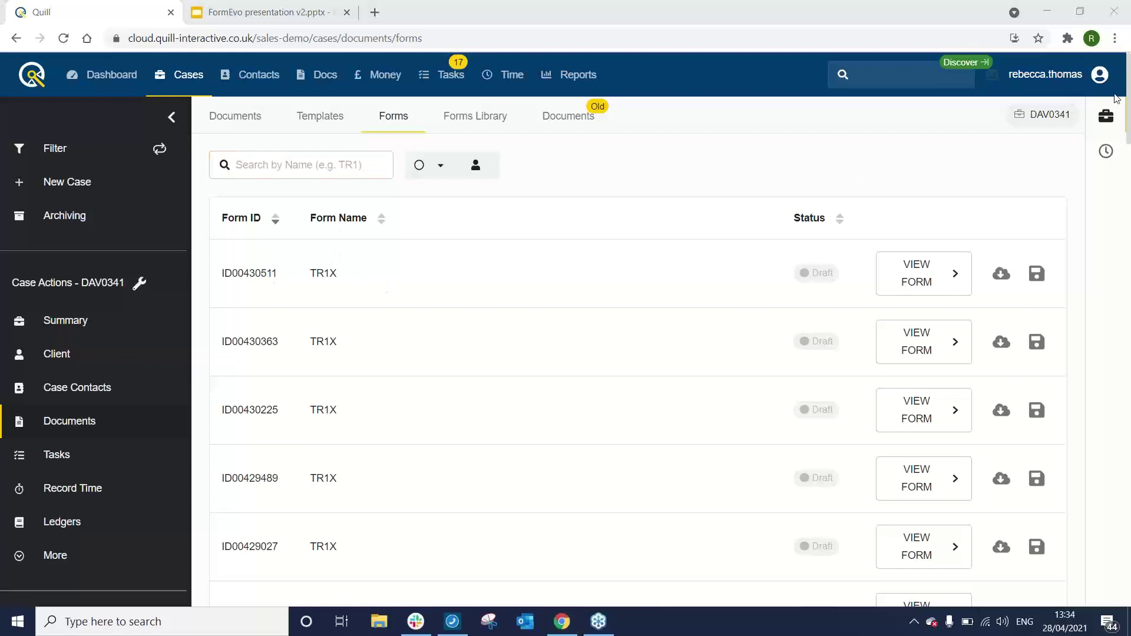
pyautogui.click(1096, 186)
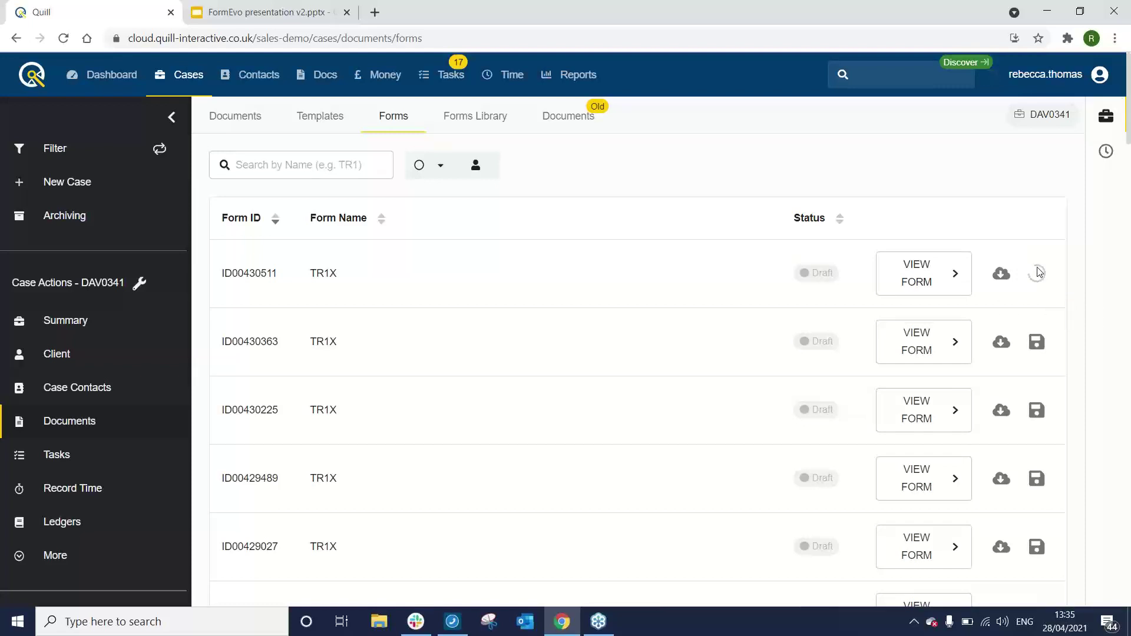
# - Save the top TR1X draft to the case file with Correspondence as the destination folder
pyautogui.click(1038, 272)
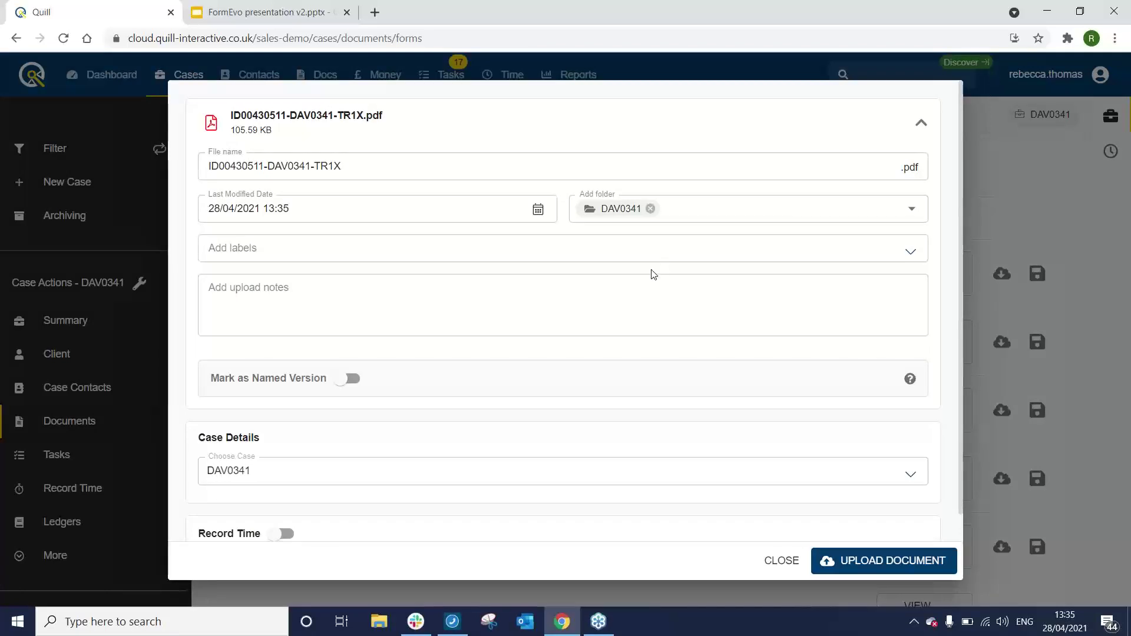
pyautogui.click(674, 222)
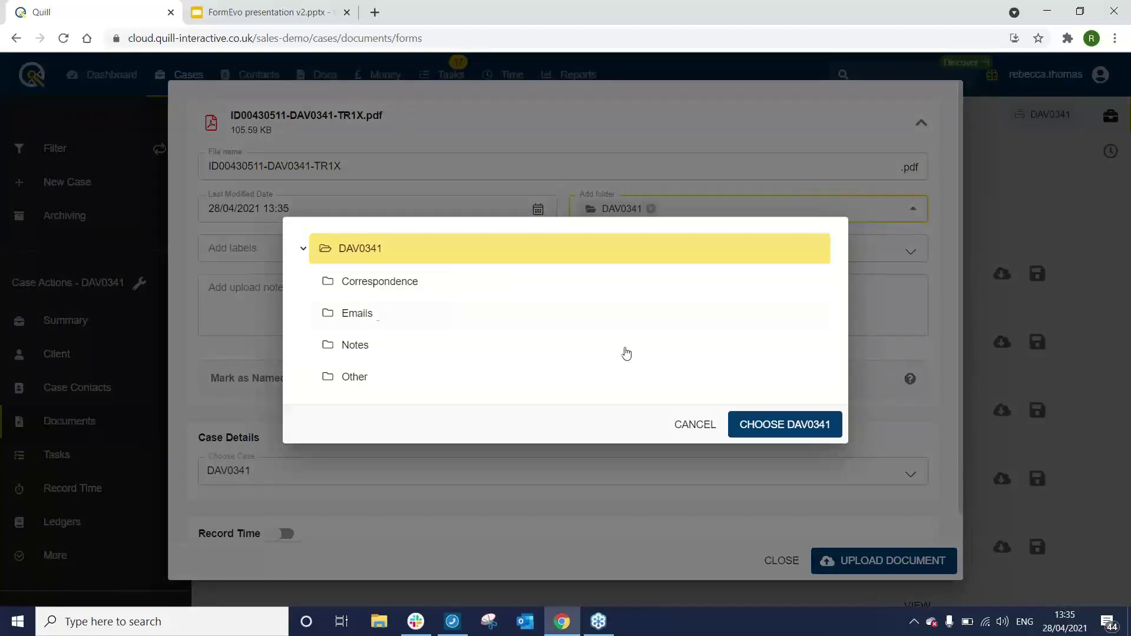
pyautogui.click(374, 283)
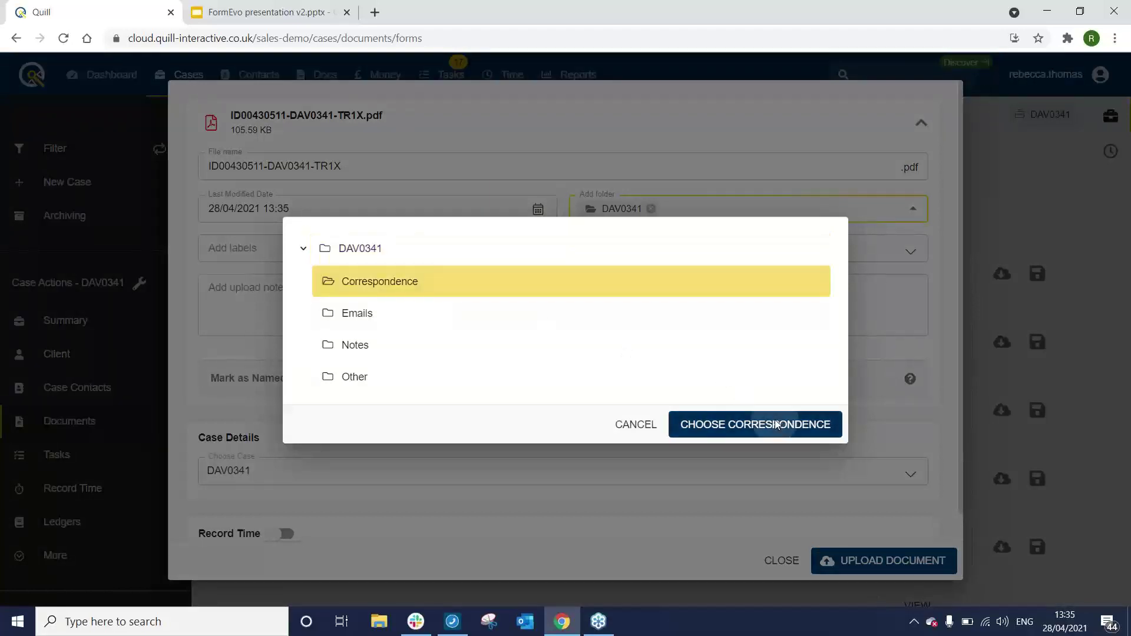
pyautogui.click(780, 423)
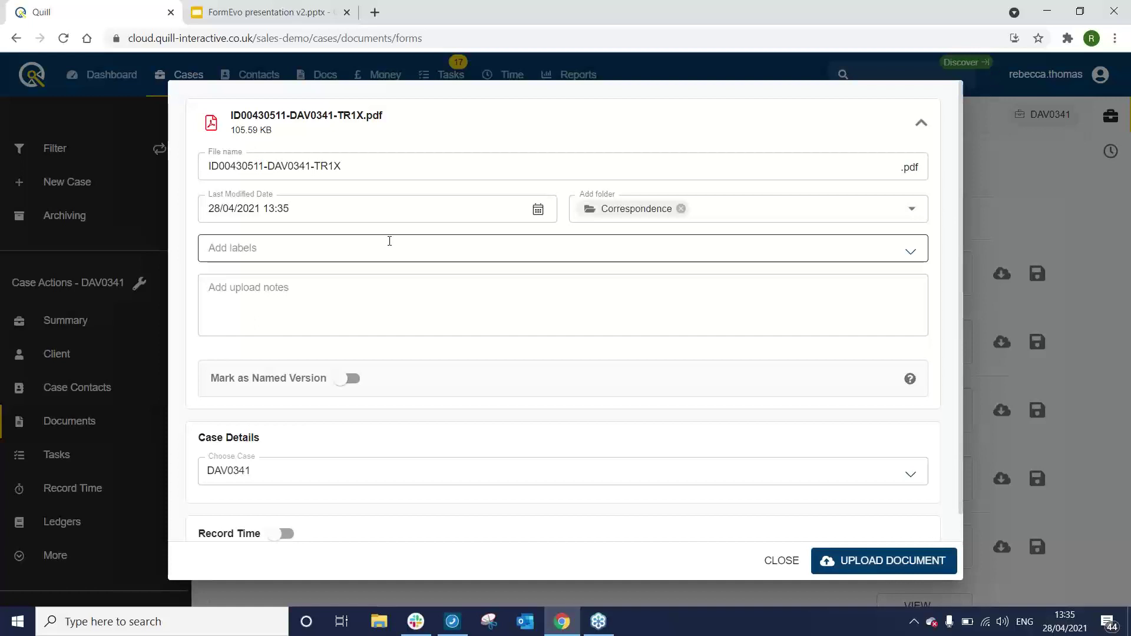
# - Upload the TR1X PDF without labels and dismiss the completed upload summary
pyautogui.click(389, 241)
pyautogui.click(390, 241)
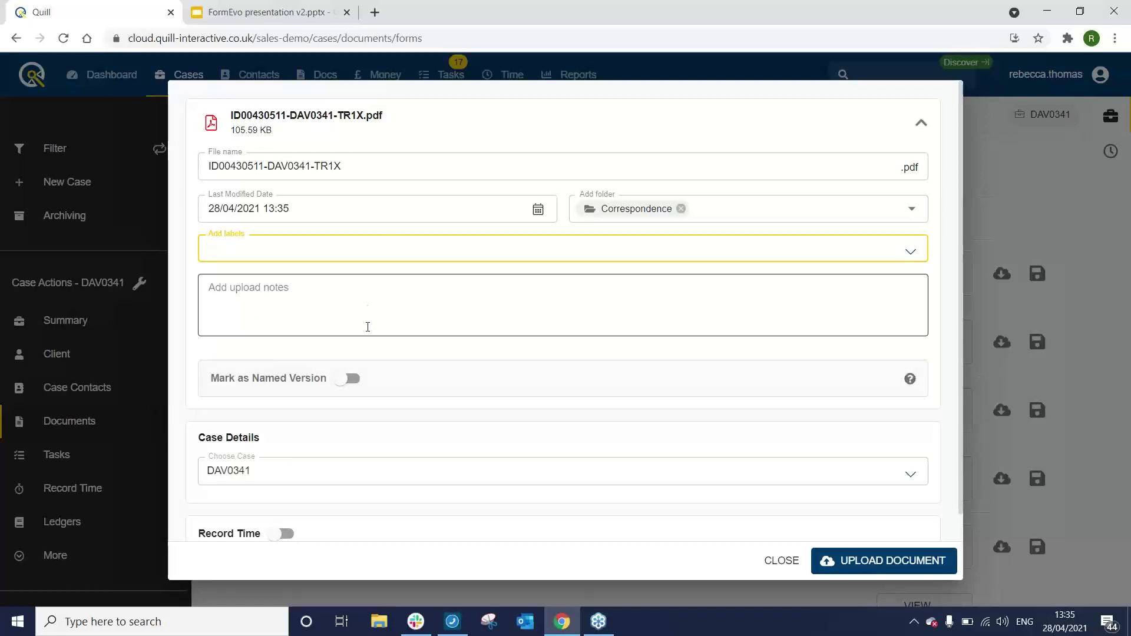
pyautogui.scroll(-1, 369, 326)
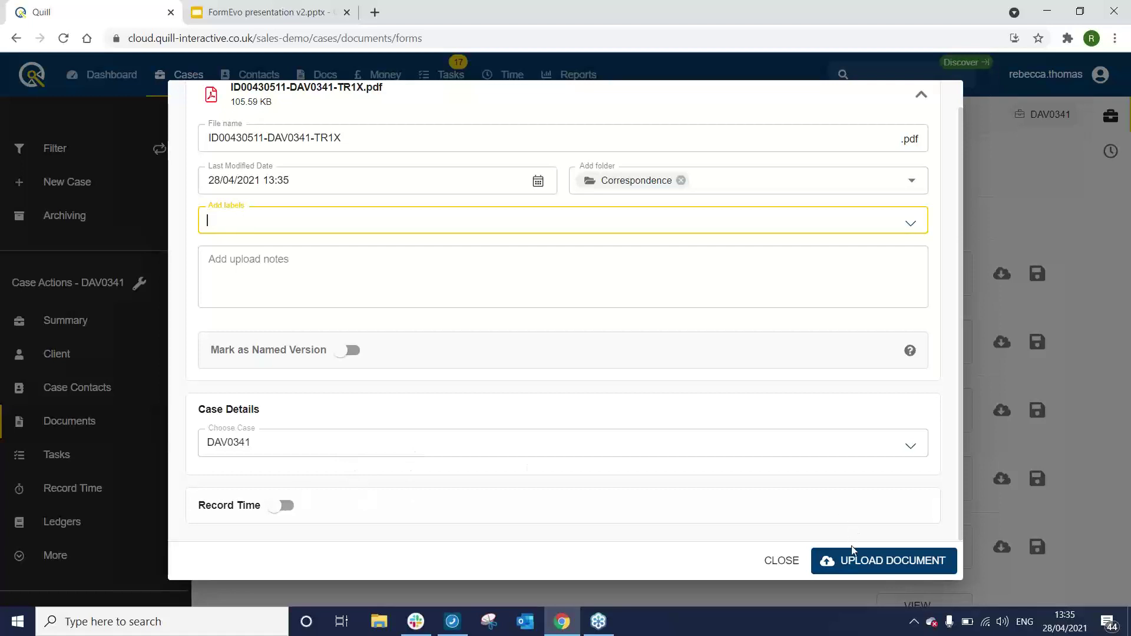
pyautogui.click(844, 559)
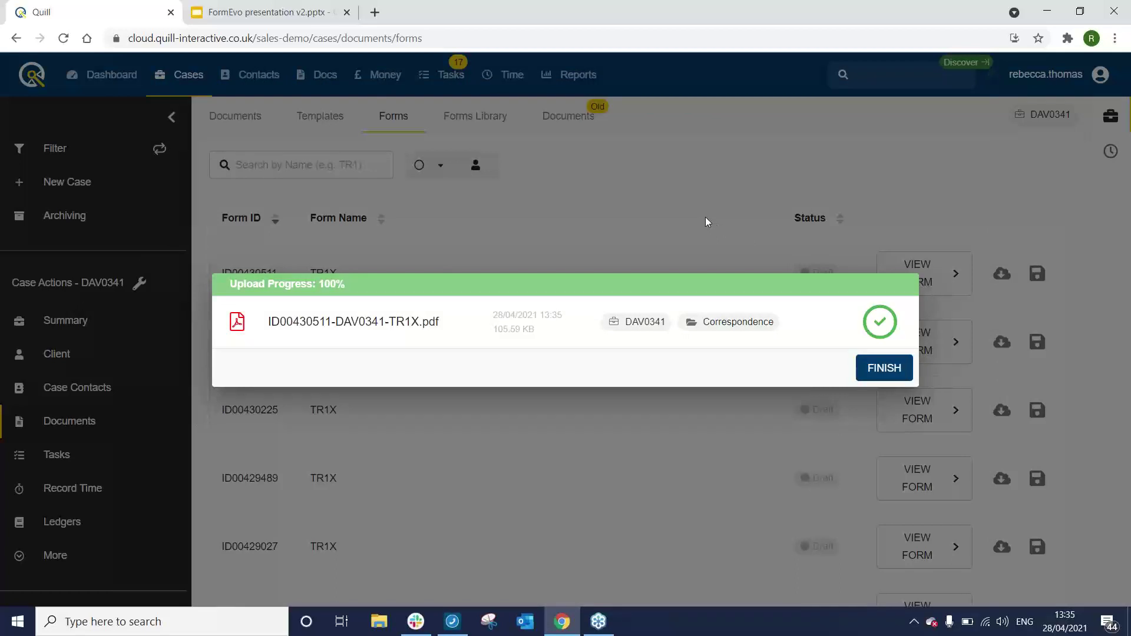
pyautogui.click(884, 368)
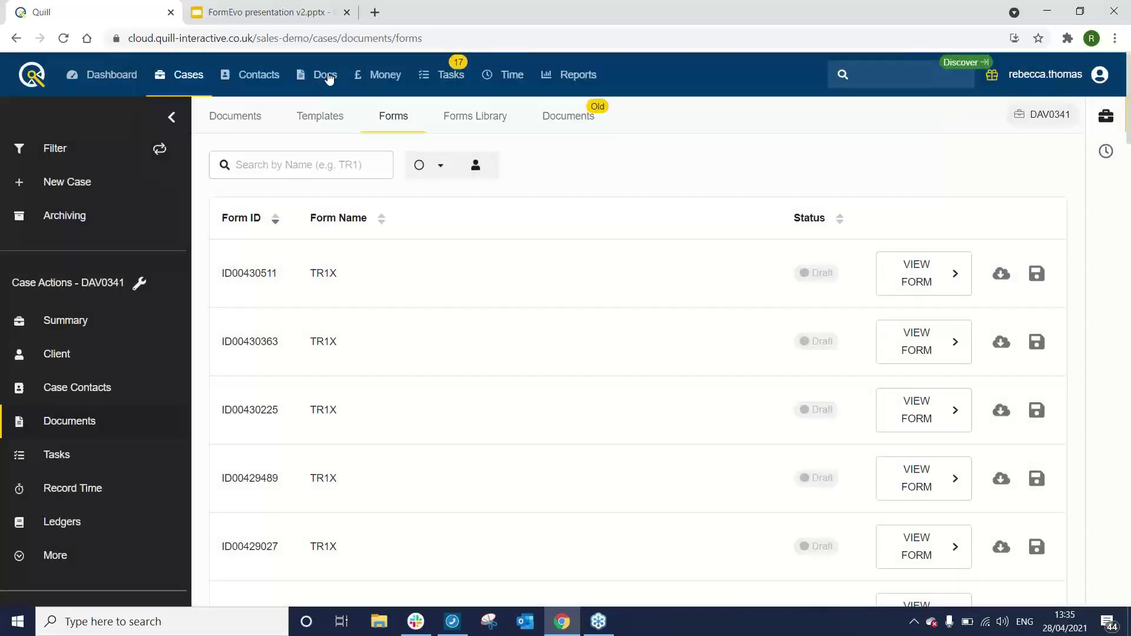
# - Show My Forms across all cases, then present the FormEvo presentation v2 slides full screen
pyautogui.click(328, 75)
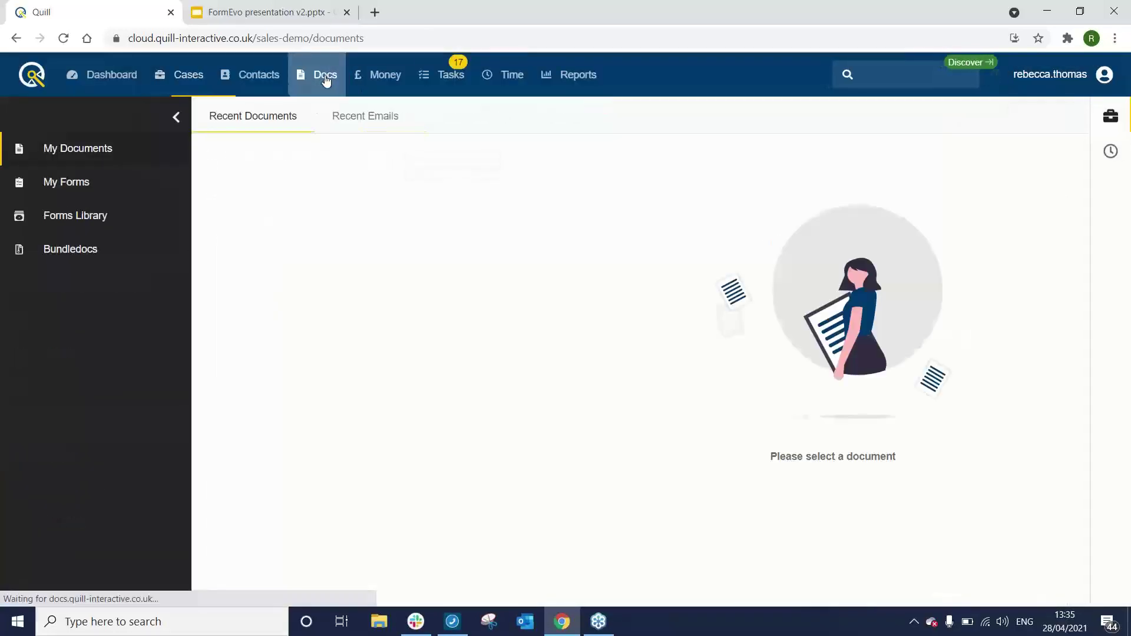
pyautogui.click(71, 185)
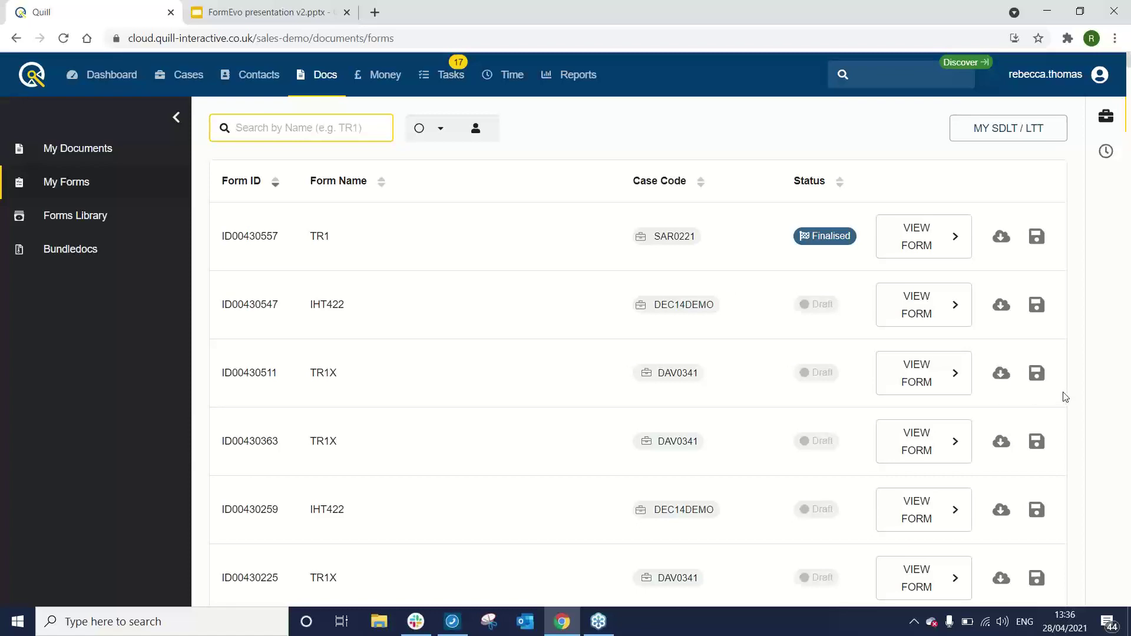
pyautogui.click(272, 11)
pyautogui.click(967, 76)
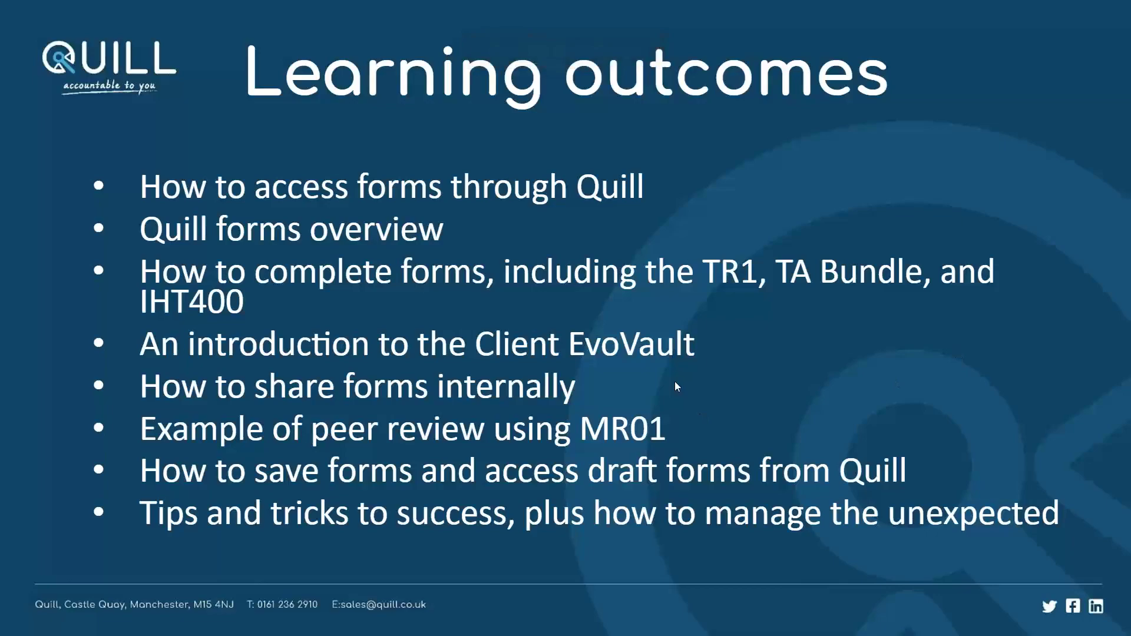
# - Advance the slideshow to the Quill Forms 'How it works' slide
pyautogui.press('Right')
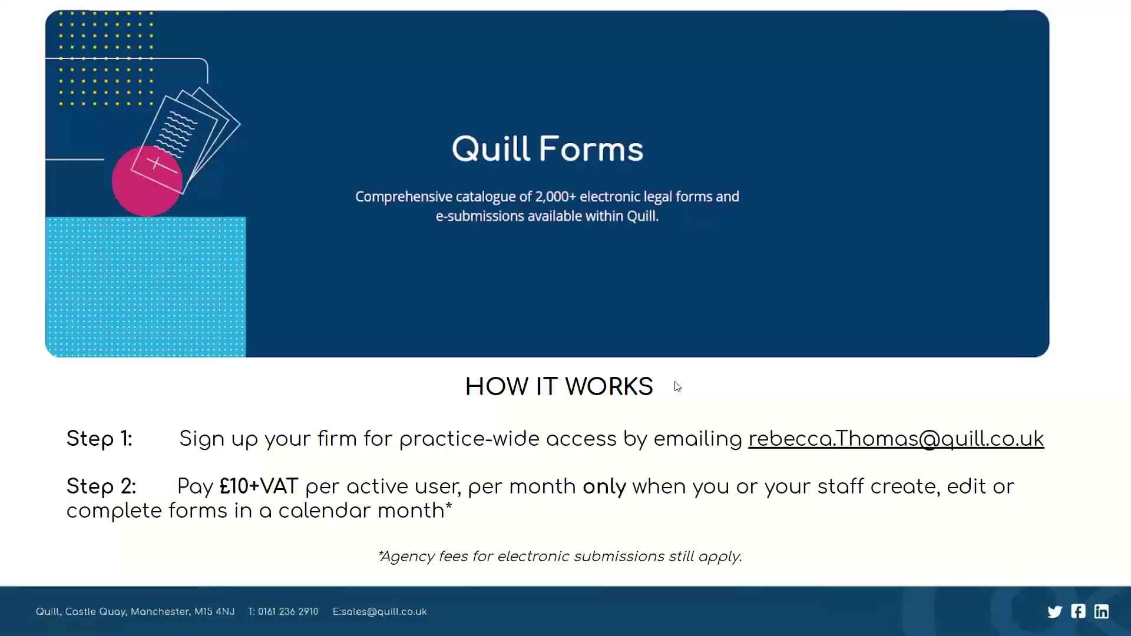